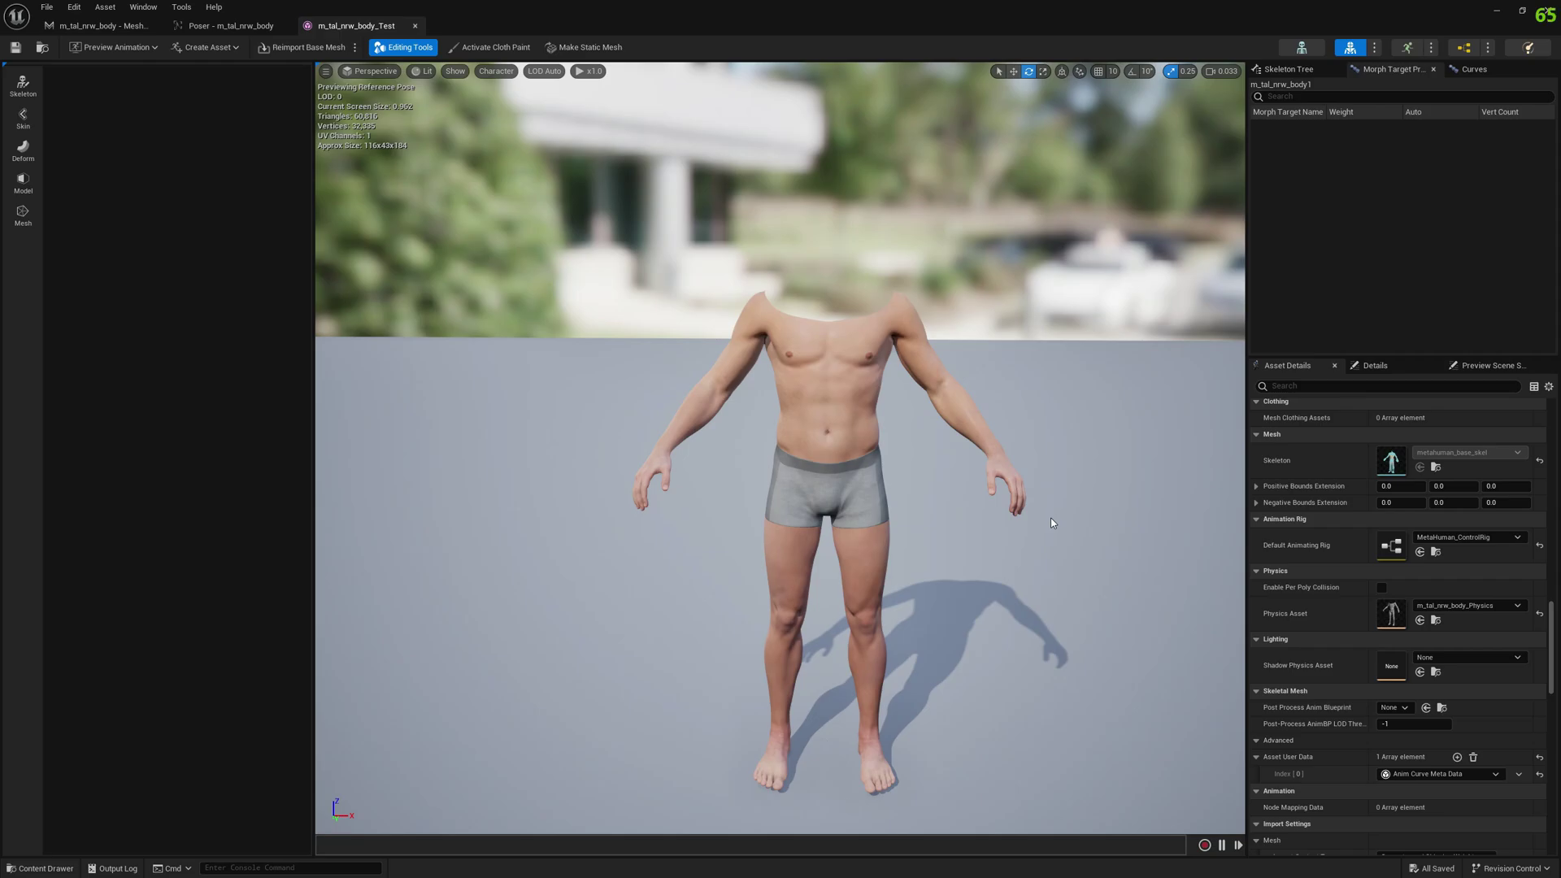
# Switch between the Poser and the m_tal_nrw_body_Test mesh editor to review pose drivers.
pyautogui.click(229, 25)
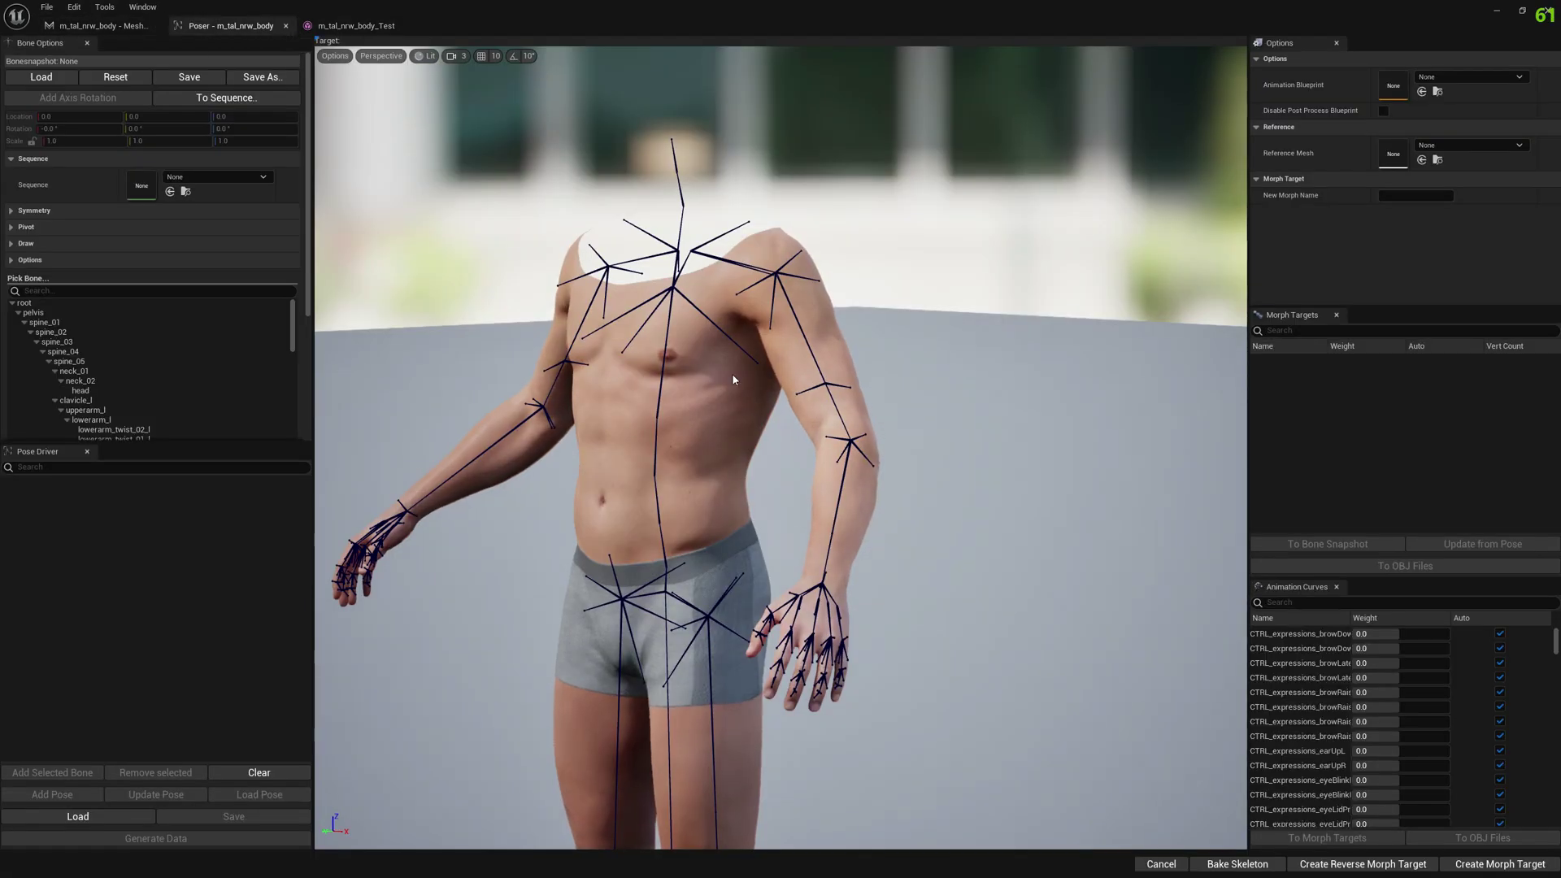
pyautogui.click(126, 470)
pyautogui.click(358, 25)
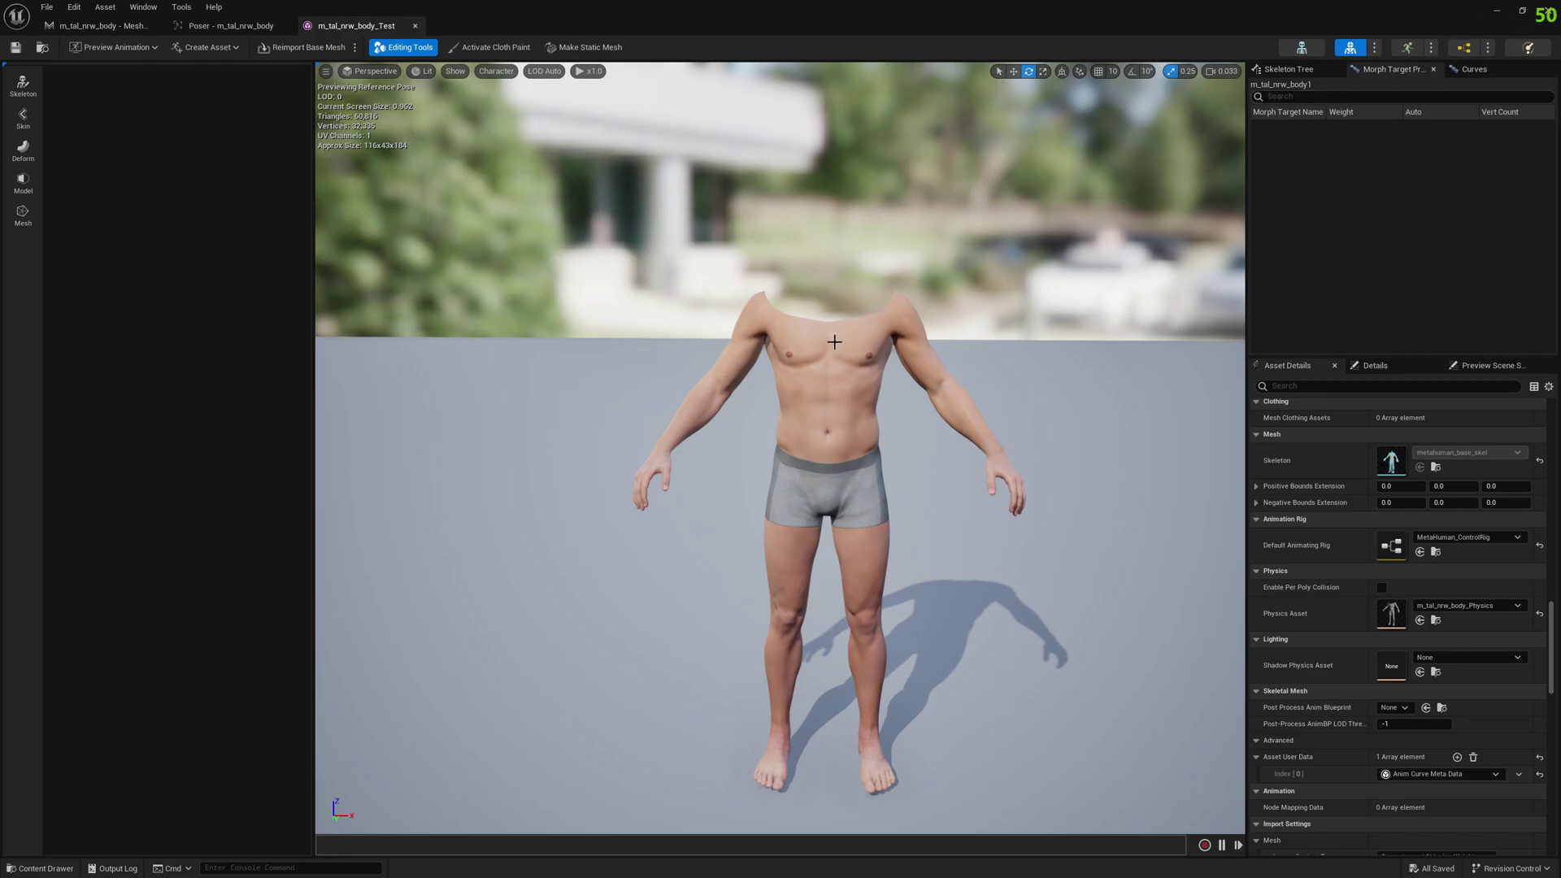
pyautogui.scroll(-2, 1395, 634)
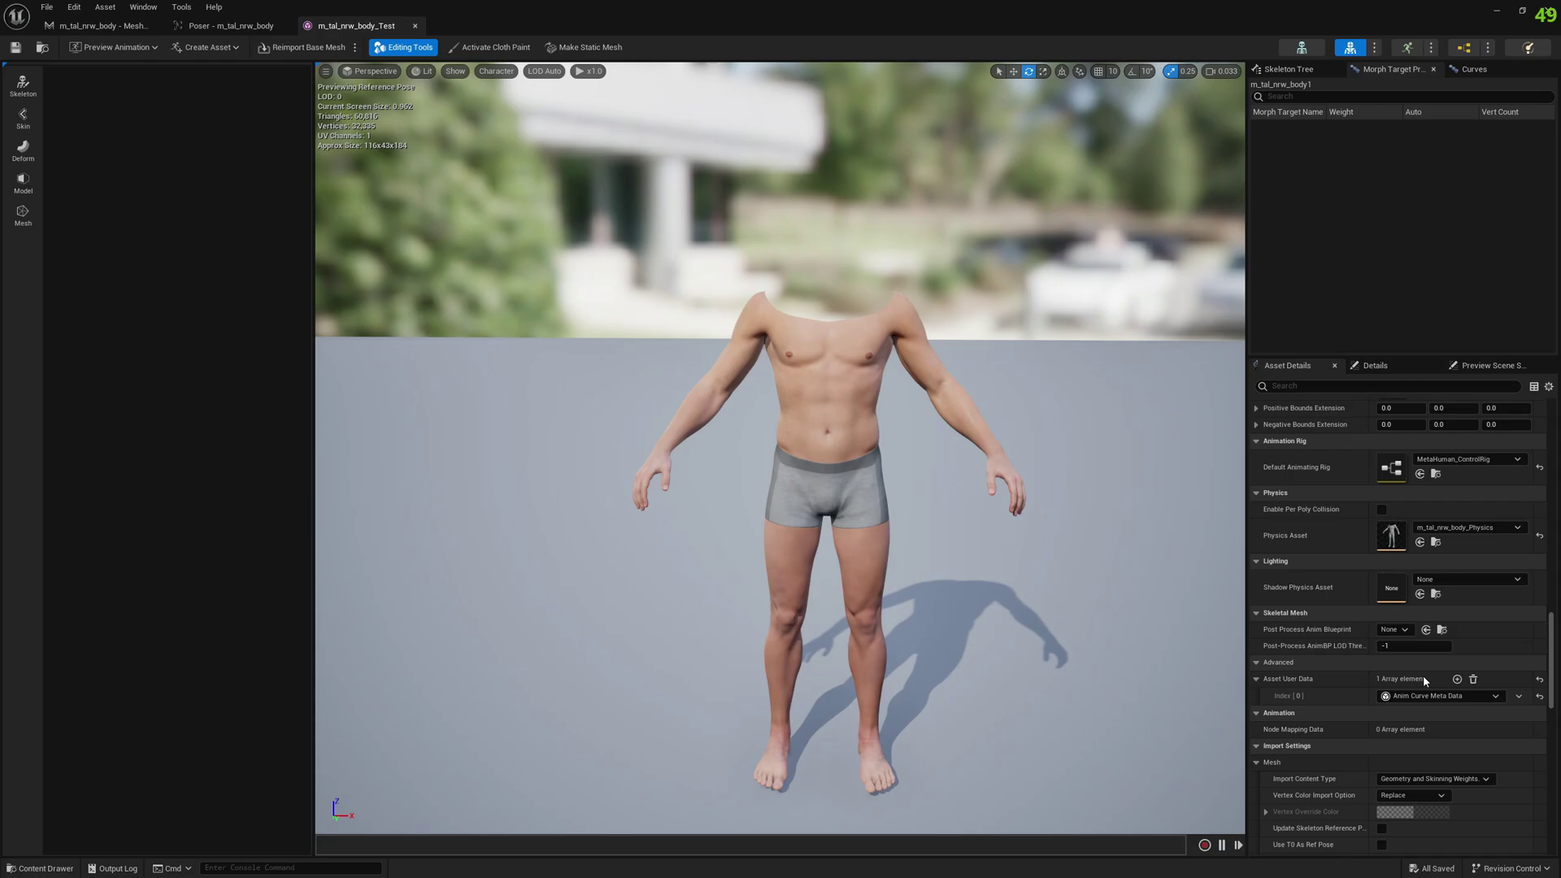
pyautogui.scroll(-1, 1415, 710)
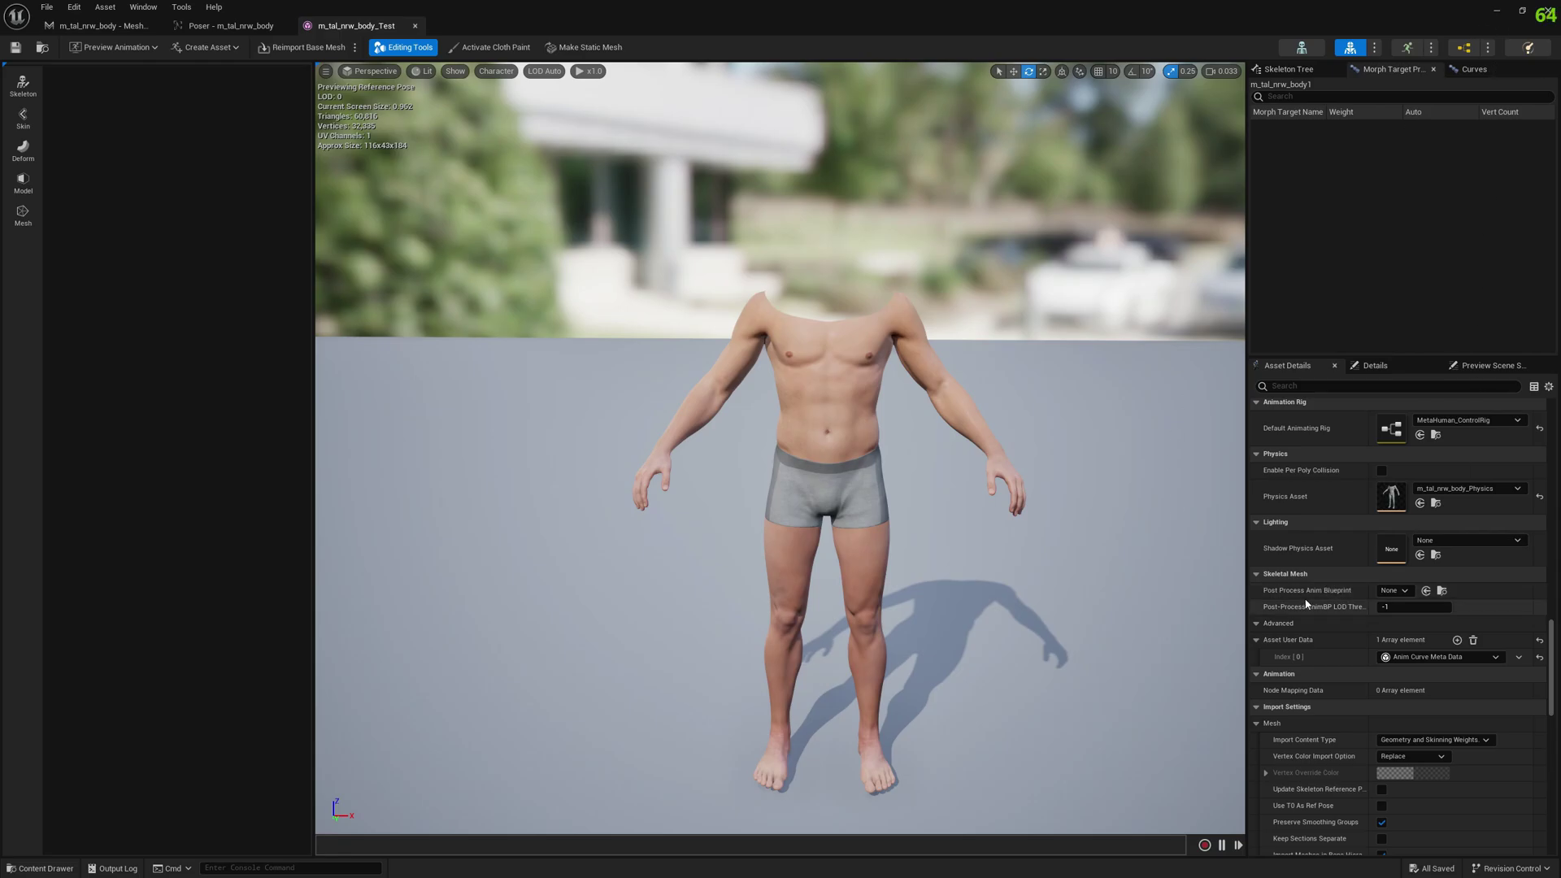
pyautogui.click(219, 26)
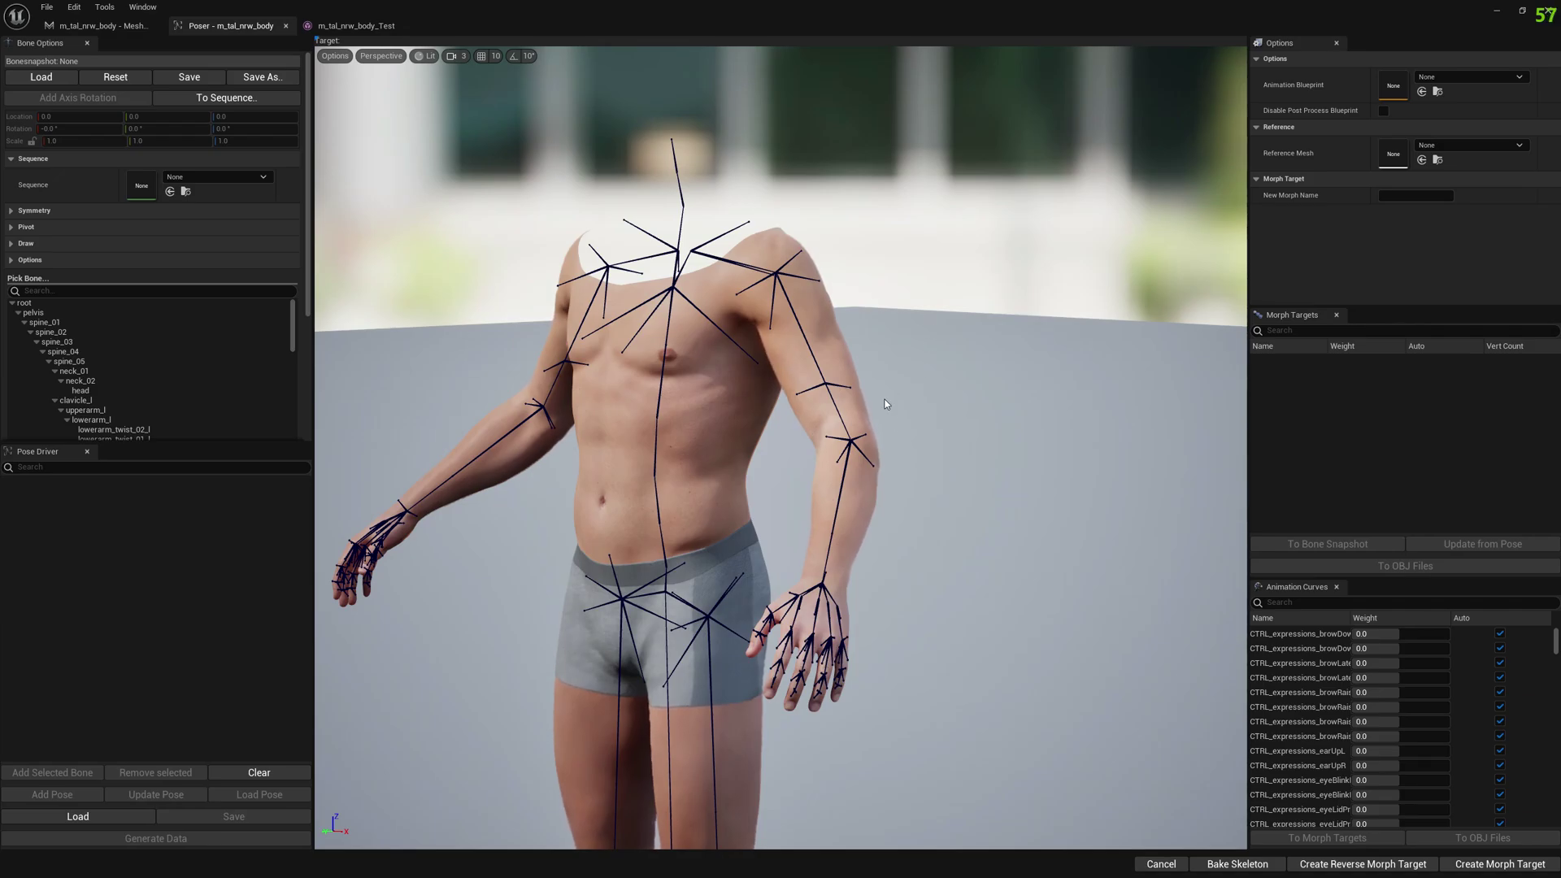
pyautogui.click(357, 26)
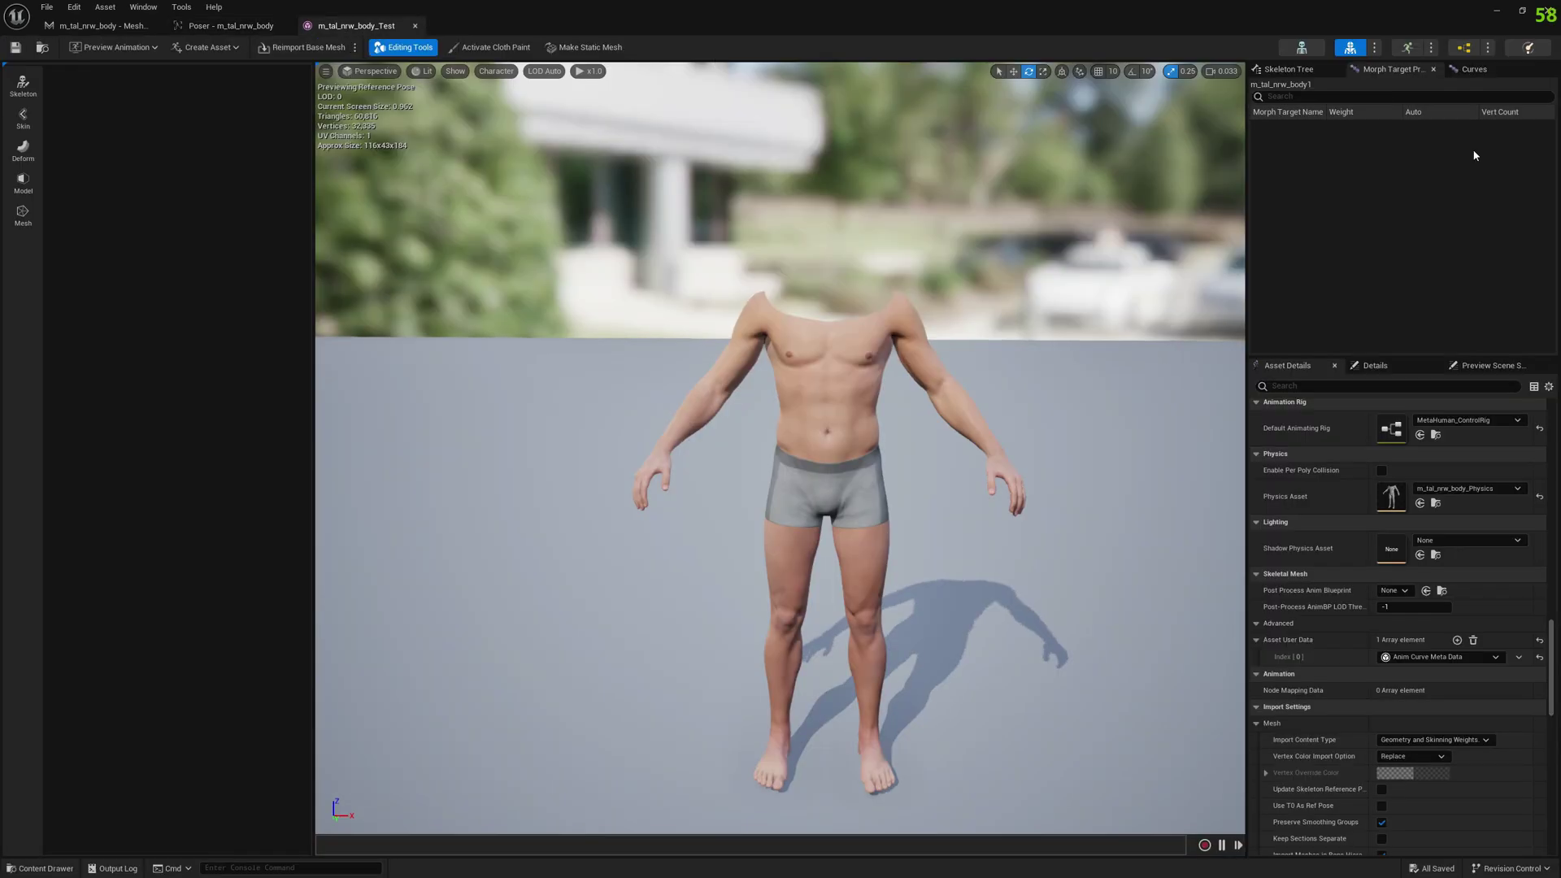
# Minimize the mesh editor and go to the top-level Content folder.
pyautogui.click(1496, 13)
pyautogui.click(501, 732)
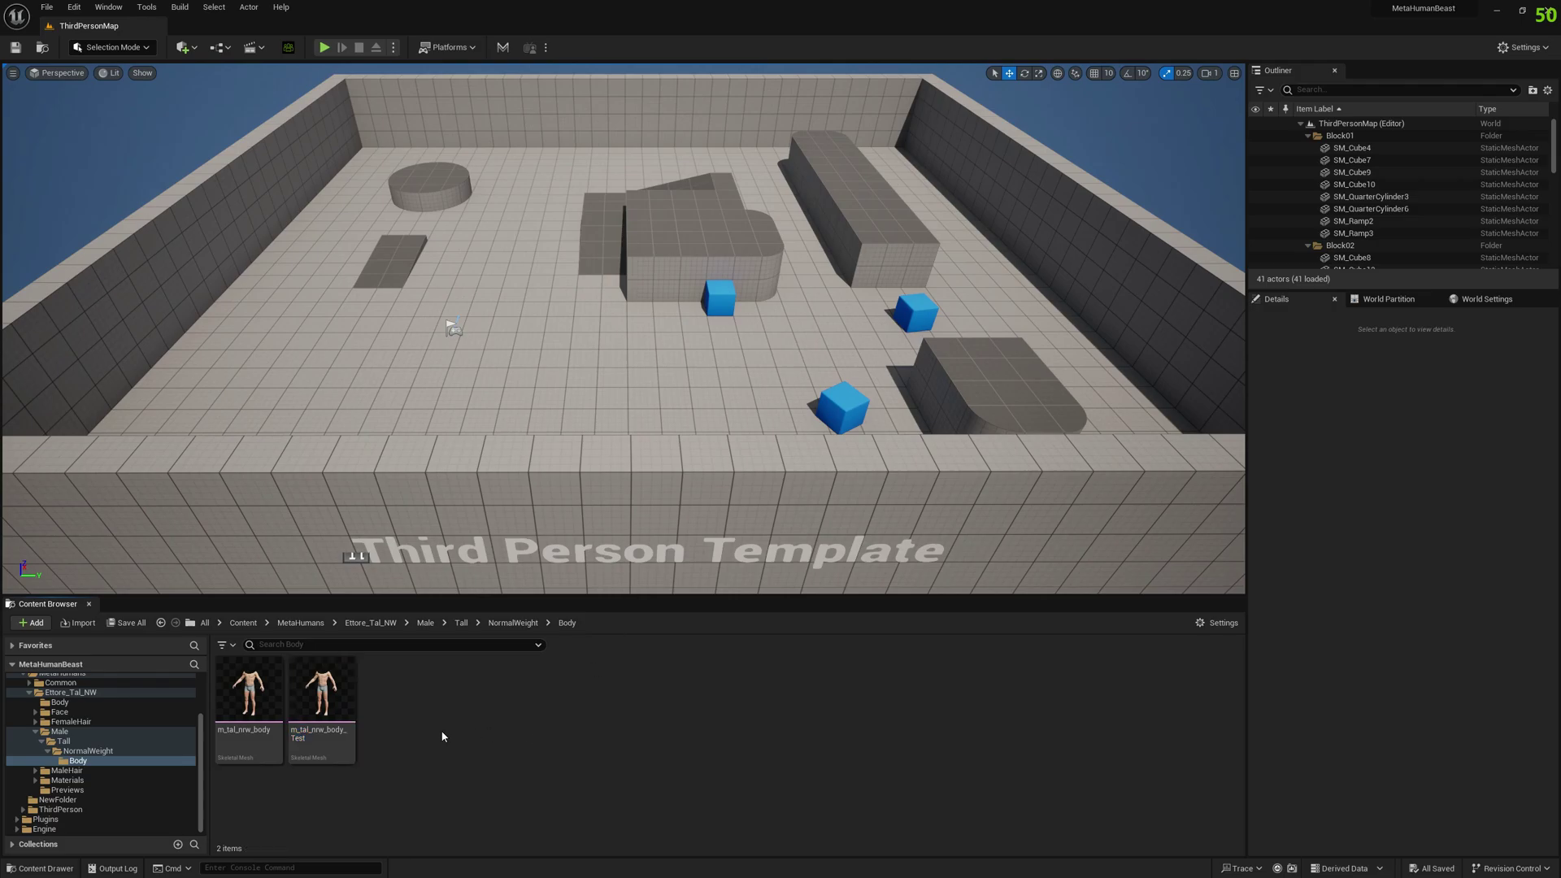
pyautogui.rightClick(438, 691)
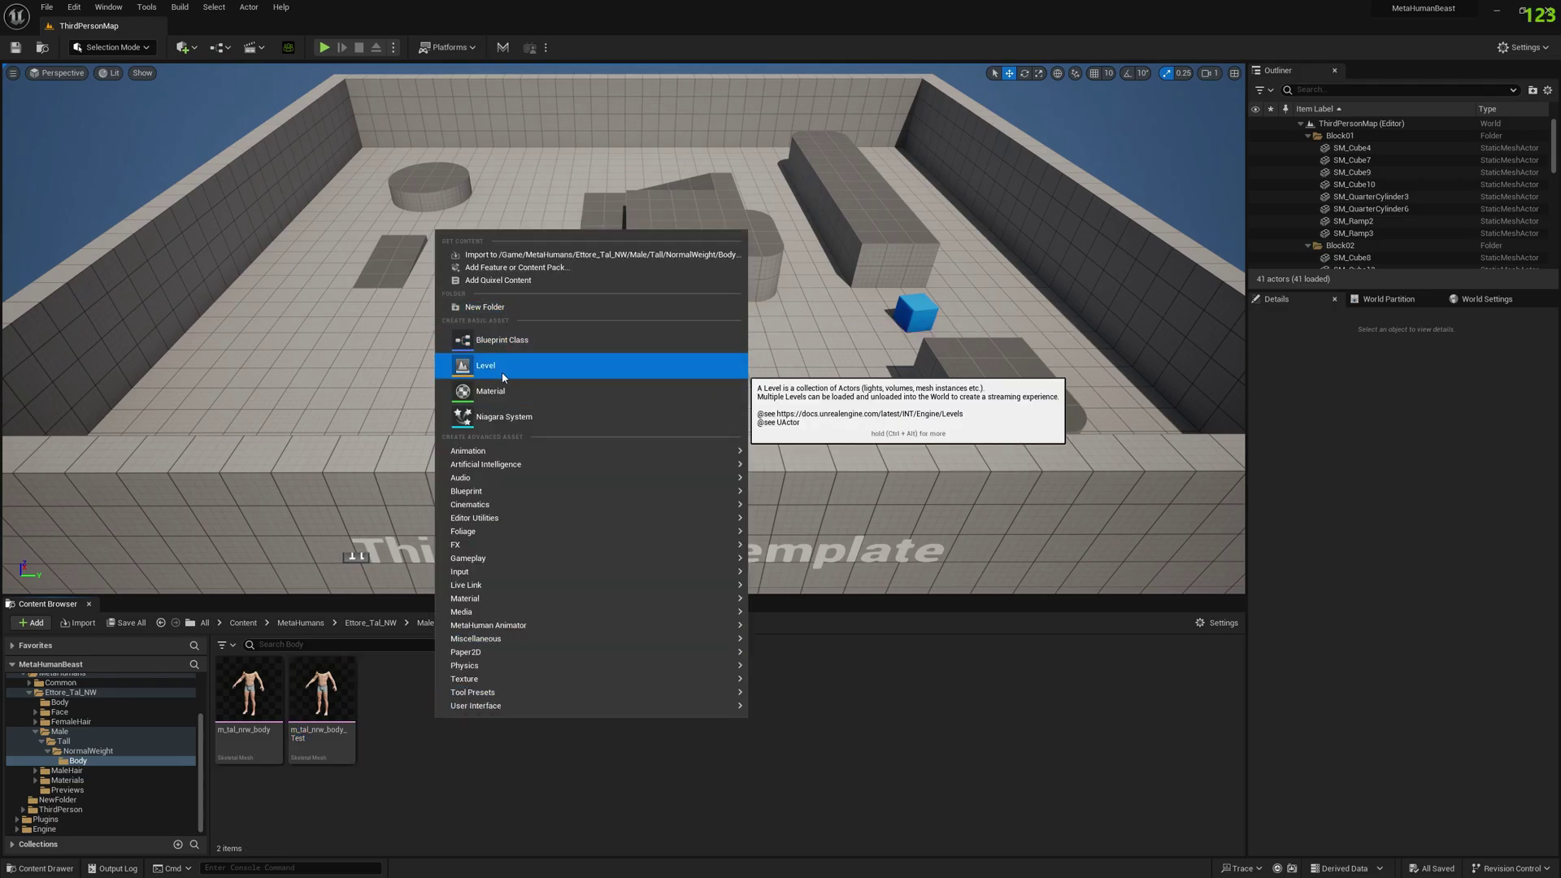
pyautogui.scroll(3, 126, 730)
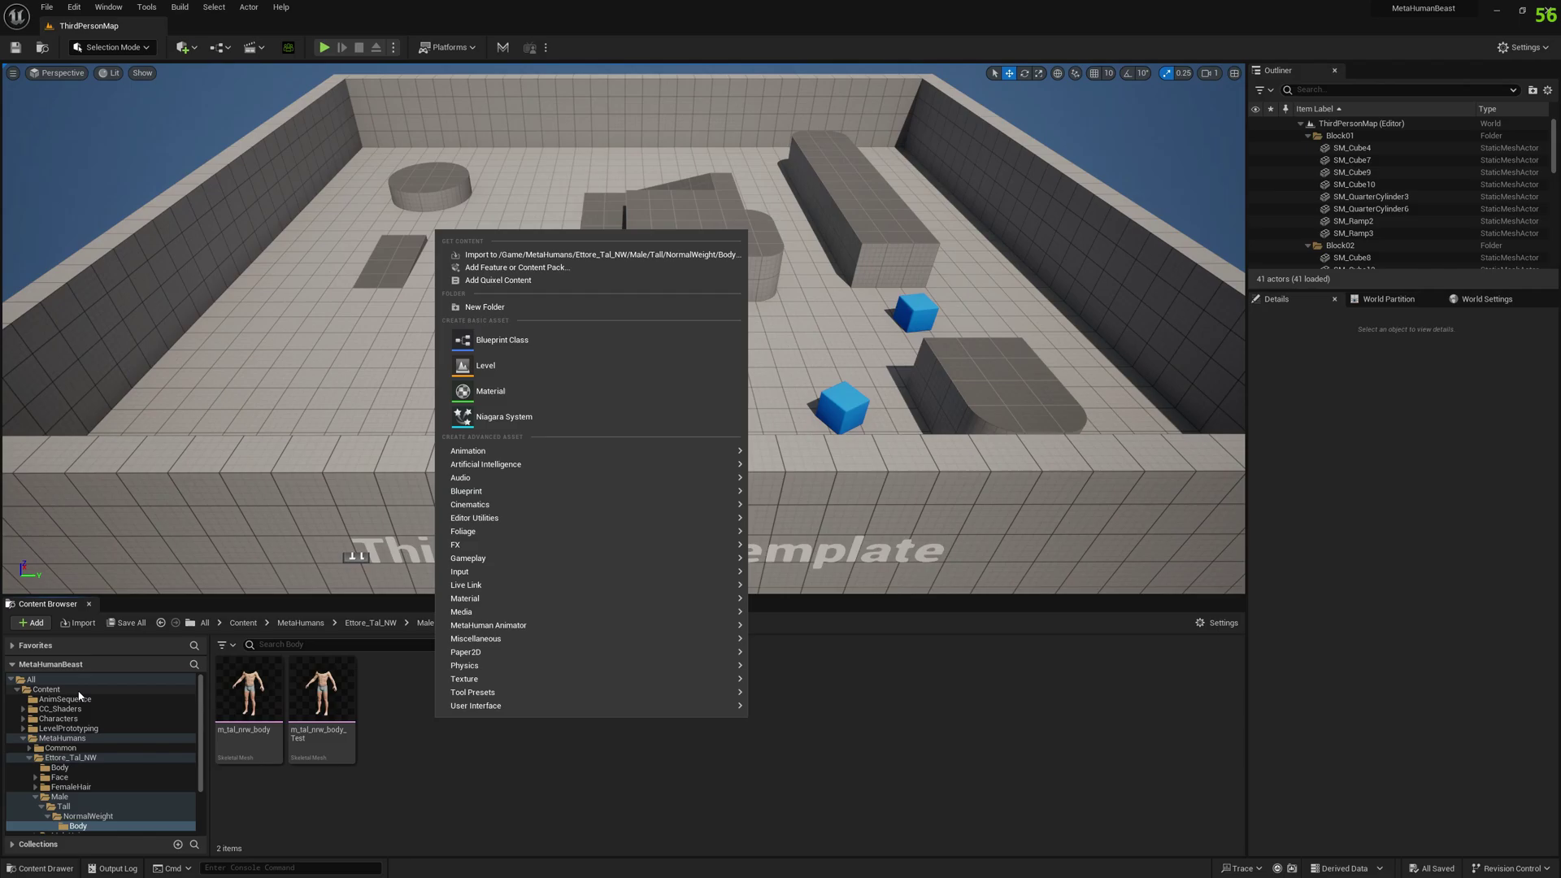
pyautogui.click(122, 689)
# Create an Animation Blueprint in Content targeting the metahuman_base_skel skeleton.
pyautogui.rightClick(964, 714)
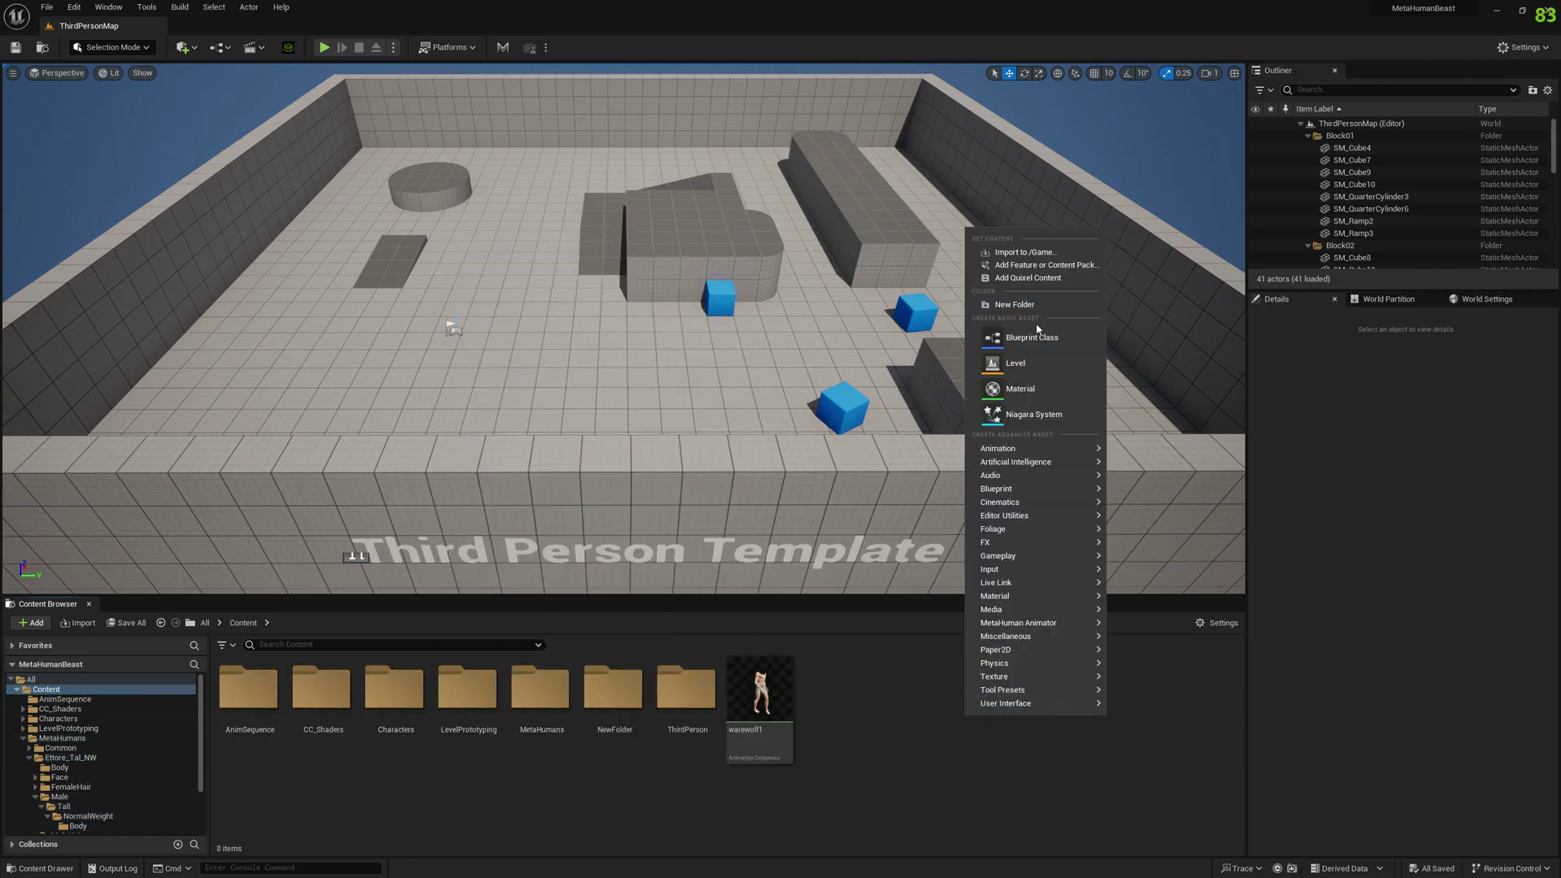
pyautogui.moveTo(1002, 448)
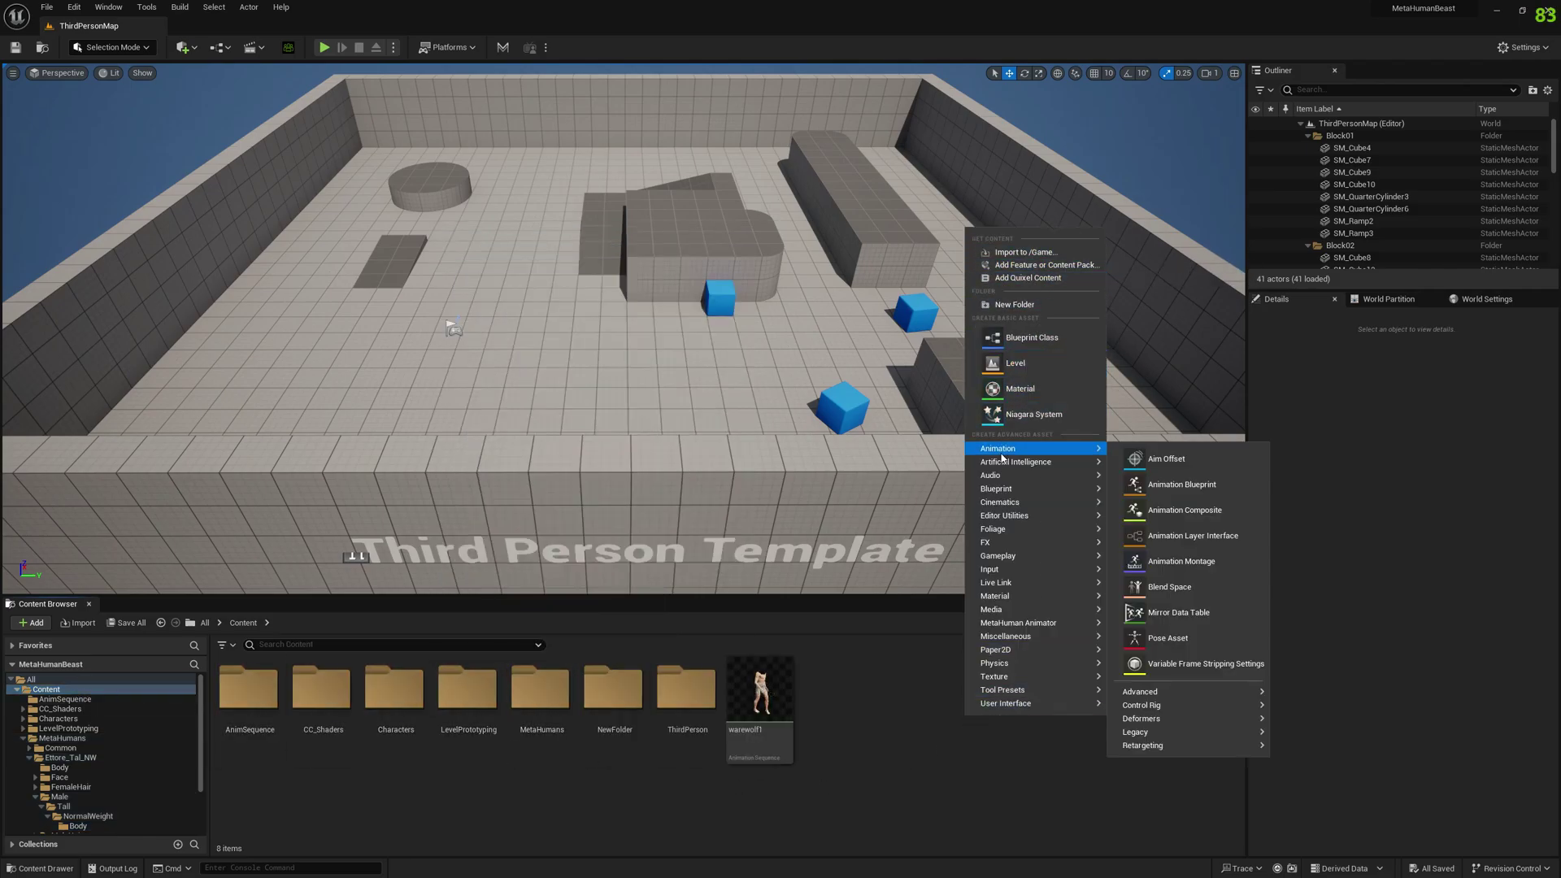
pyautogui.click(1185, 488)
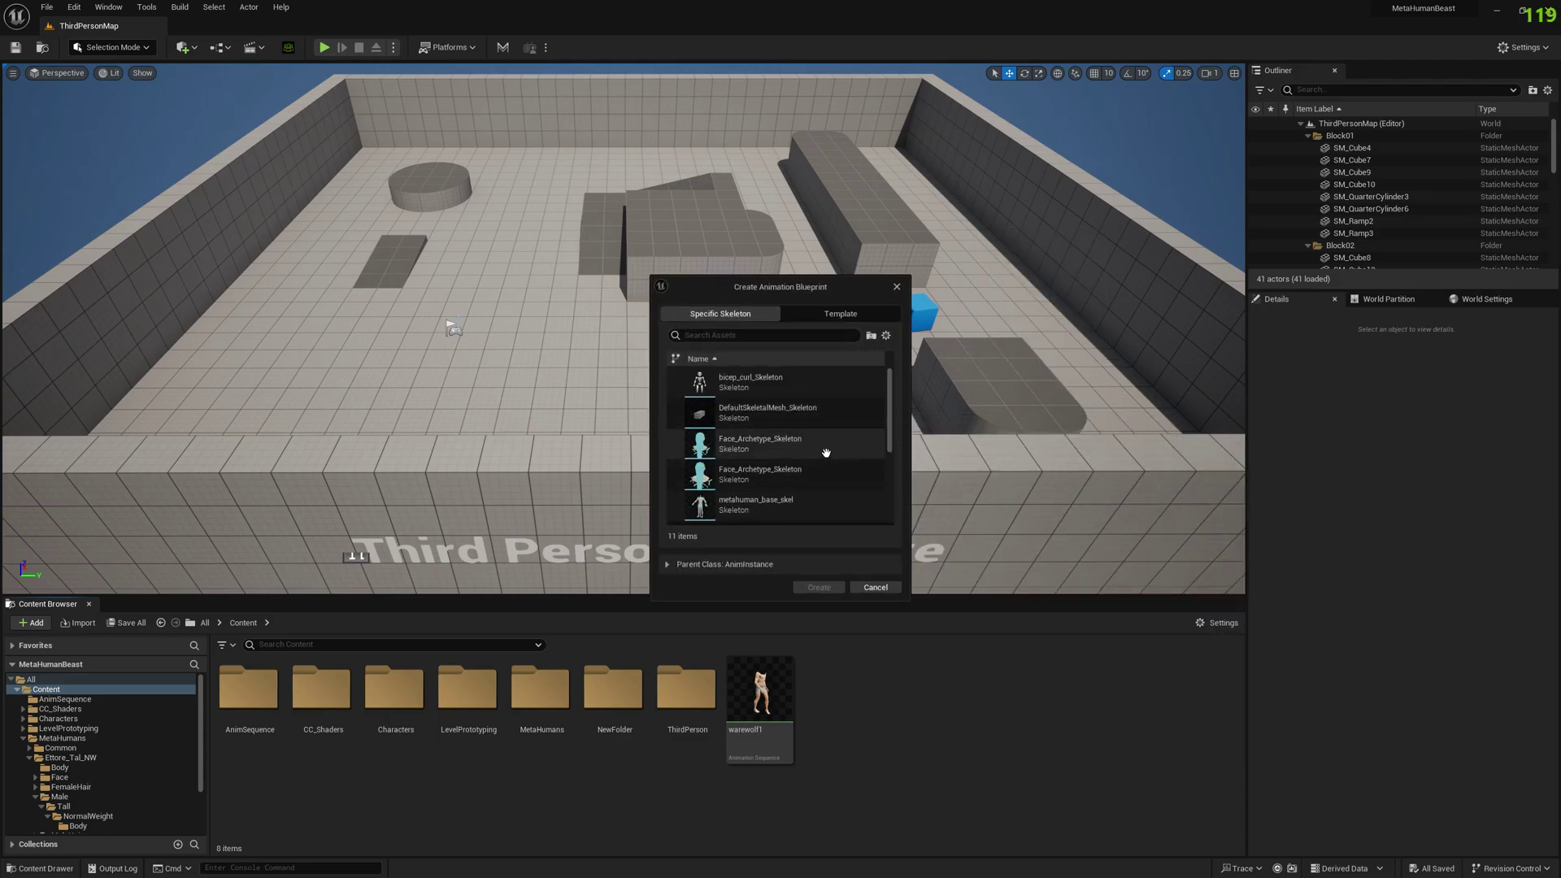
pyautogui.scroll(-1, 825, 455)
pyautogui.click(798, 491)
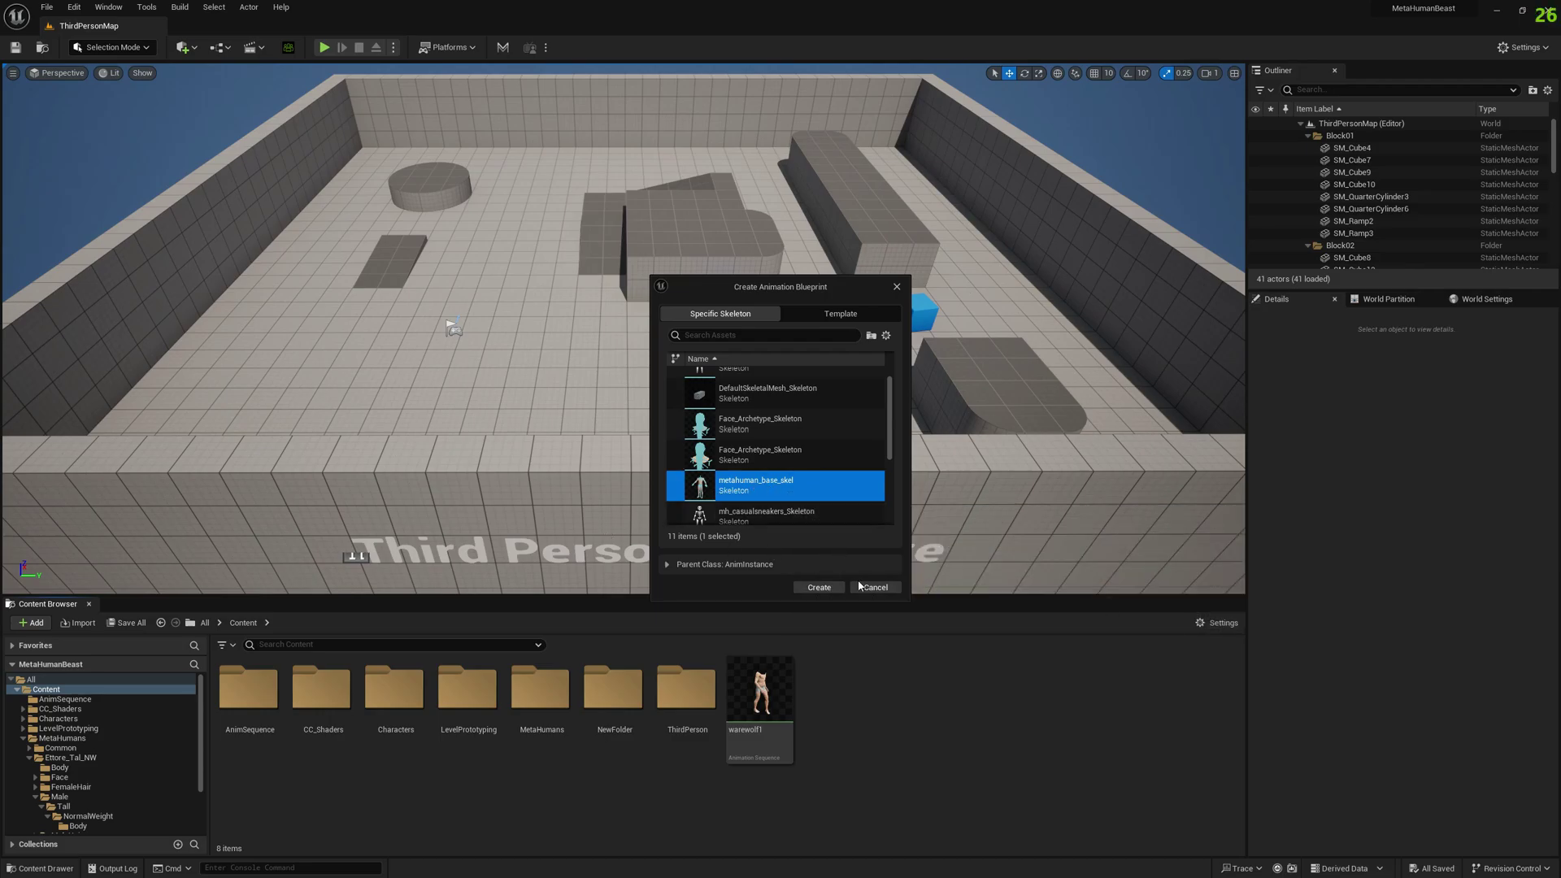
pyautogui.click(819, 588)
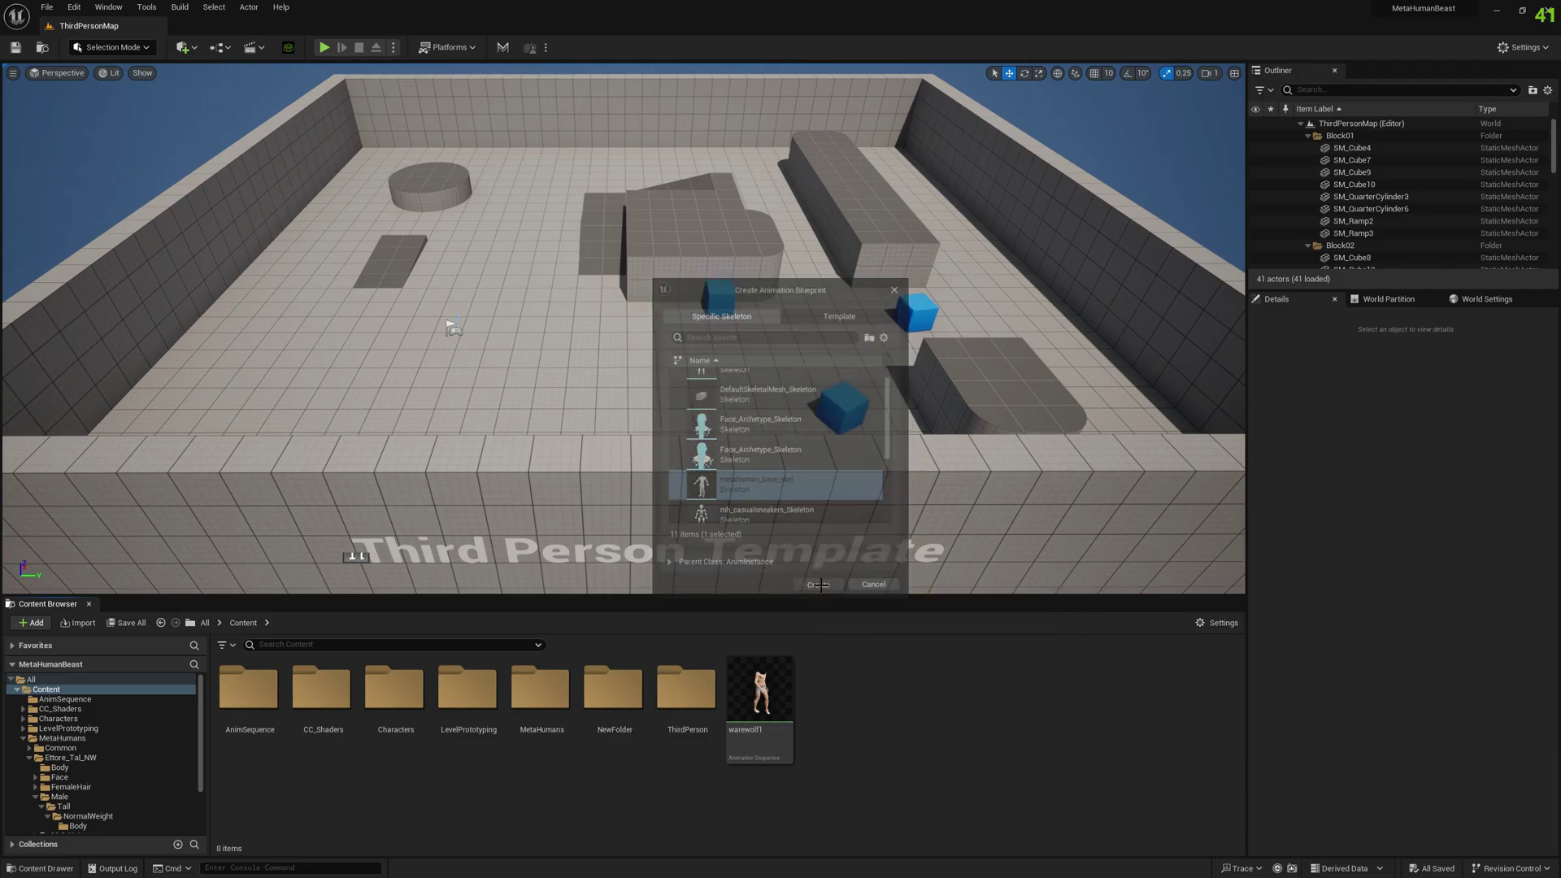
# Open NewAnimBlueprint and apply m_tal_nrw_body_Test as its preview mesh to the asset.
pyautogui.doubleClick(756, 689)
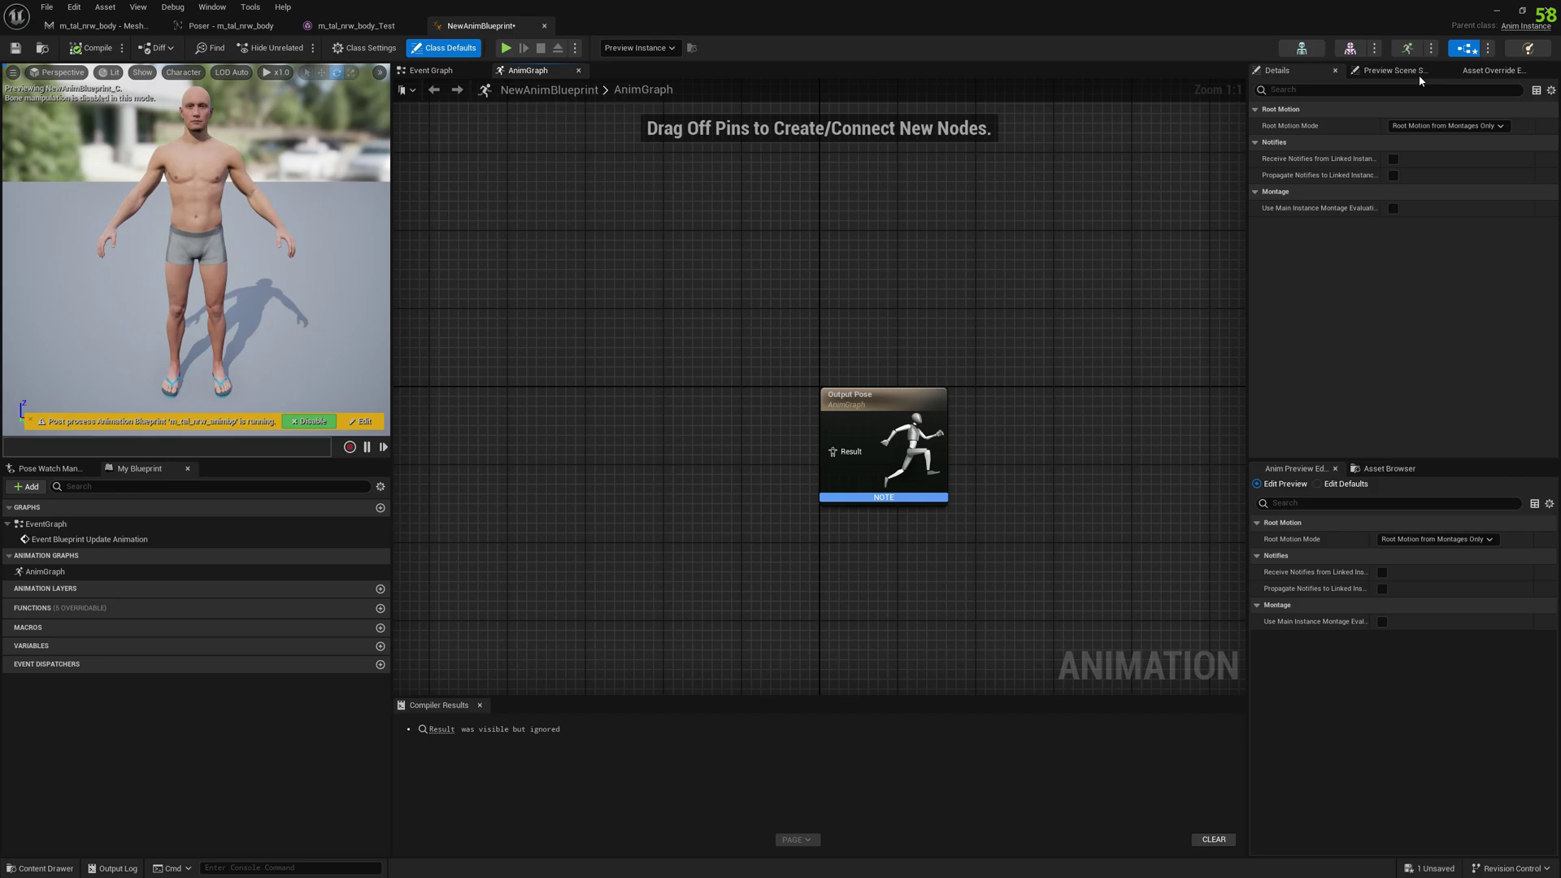
pyautogui.click(1418, 73)
pyautogui.click(1467, 246)
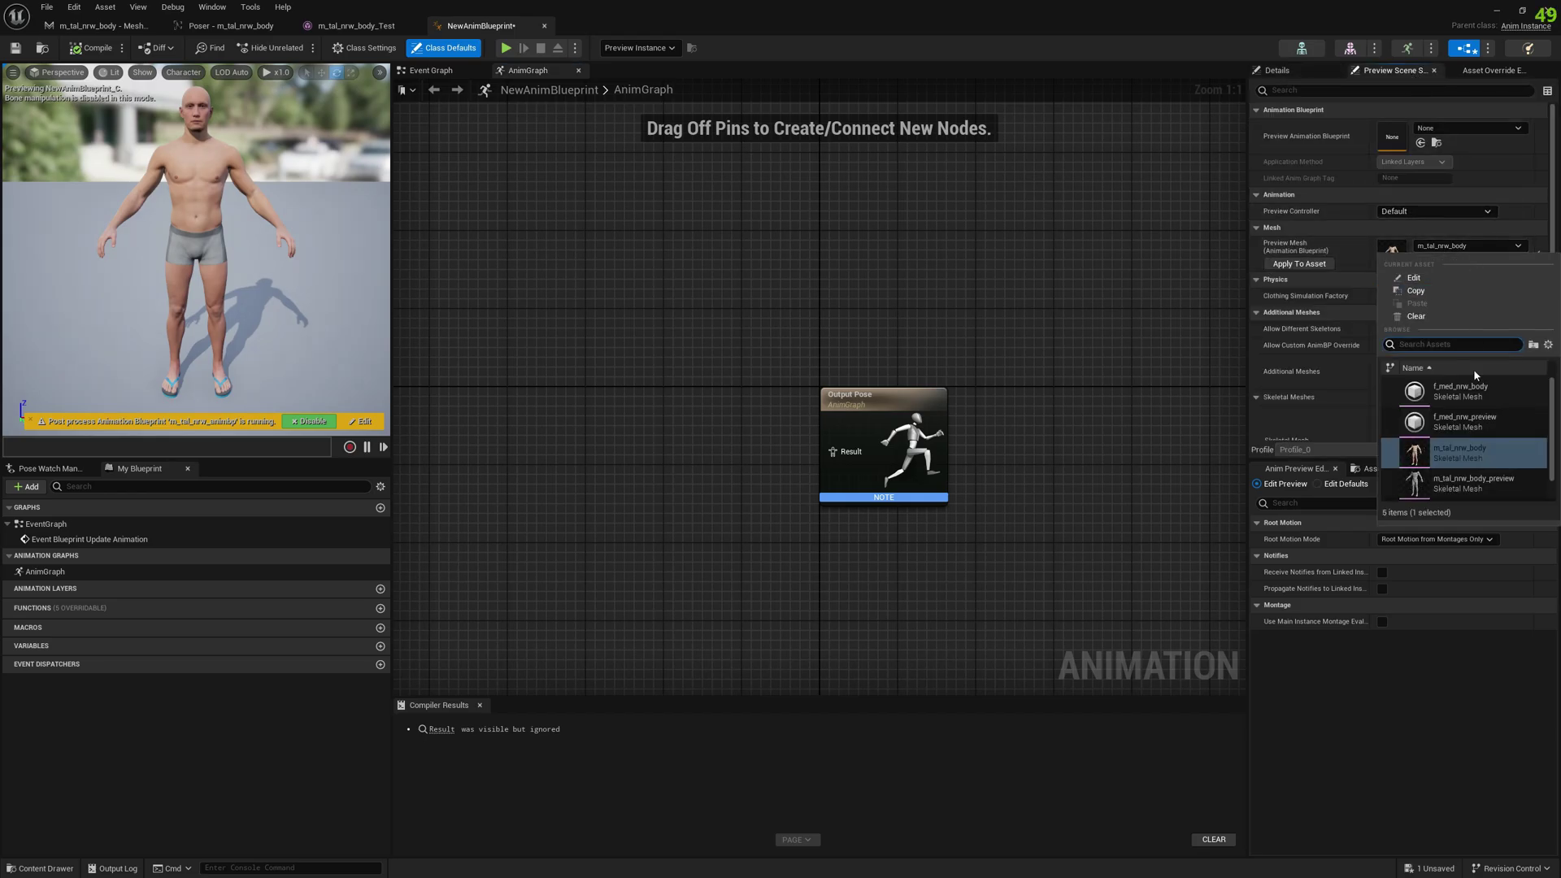
pyautogui.scroll(-1, 1475, 483)
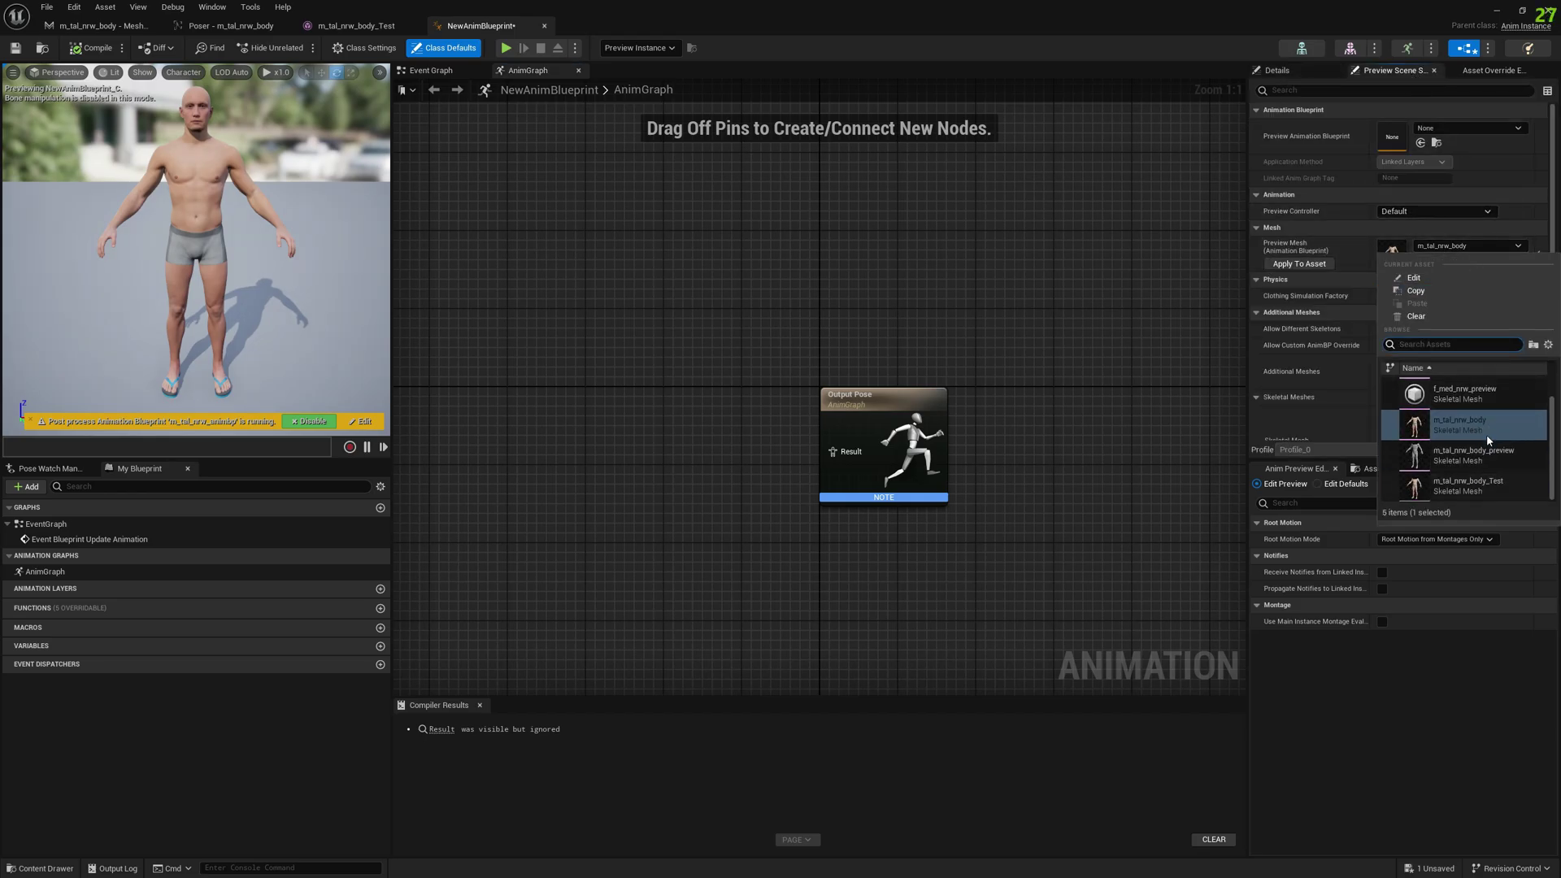
pyautogui.click(1475, 484)
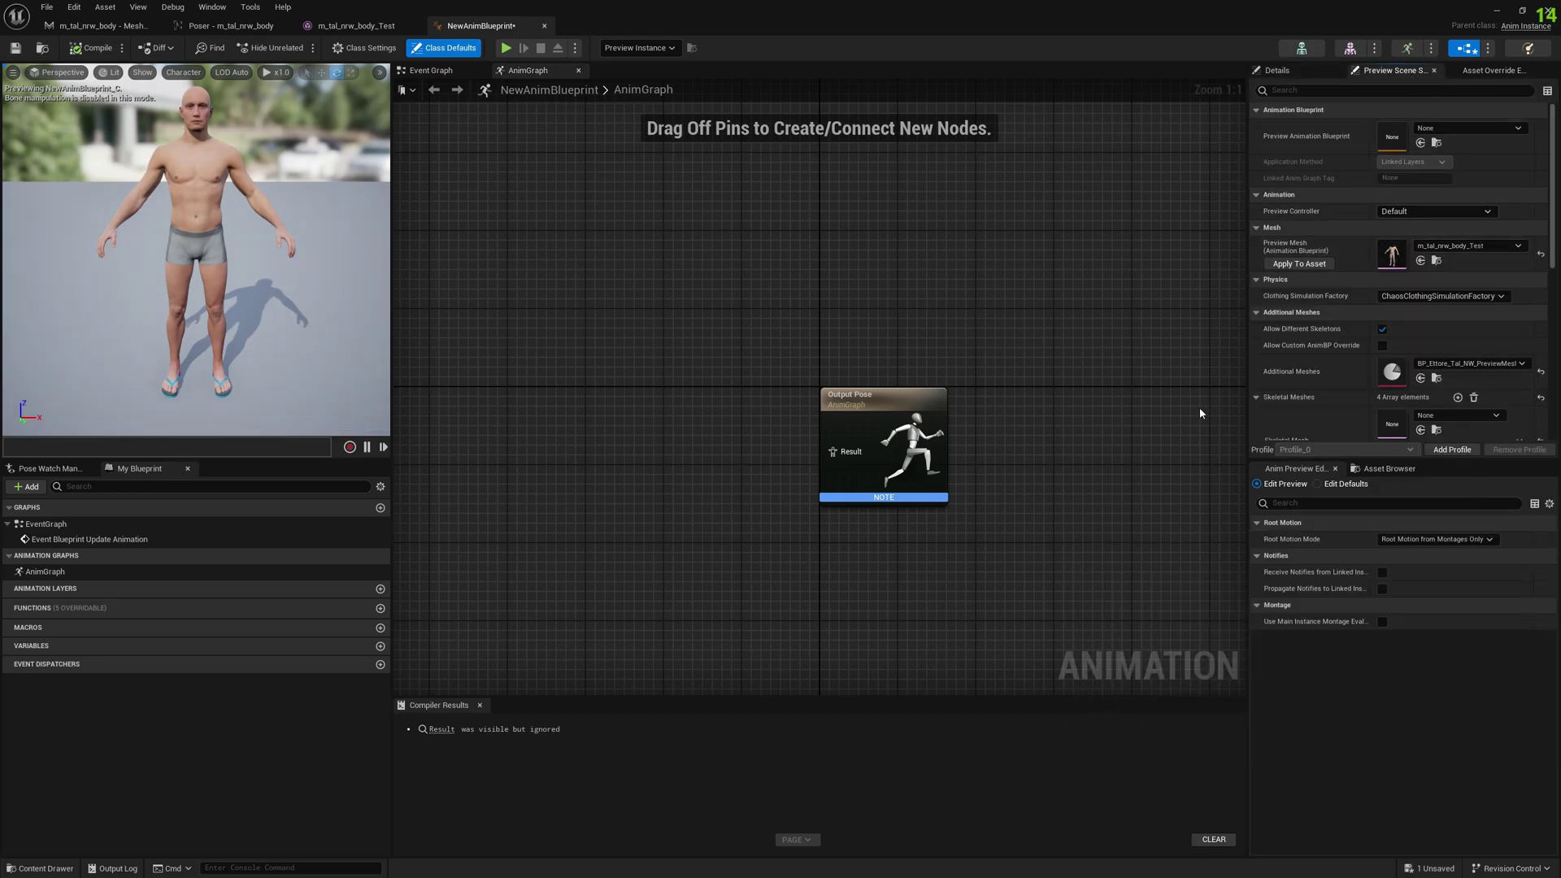
pyautogui.click(1299, 265)
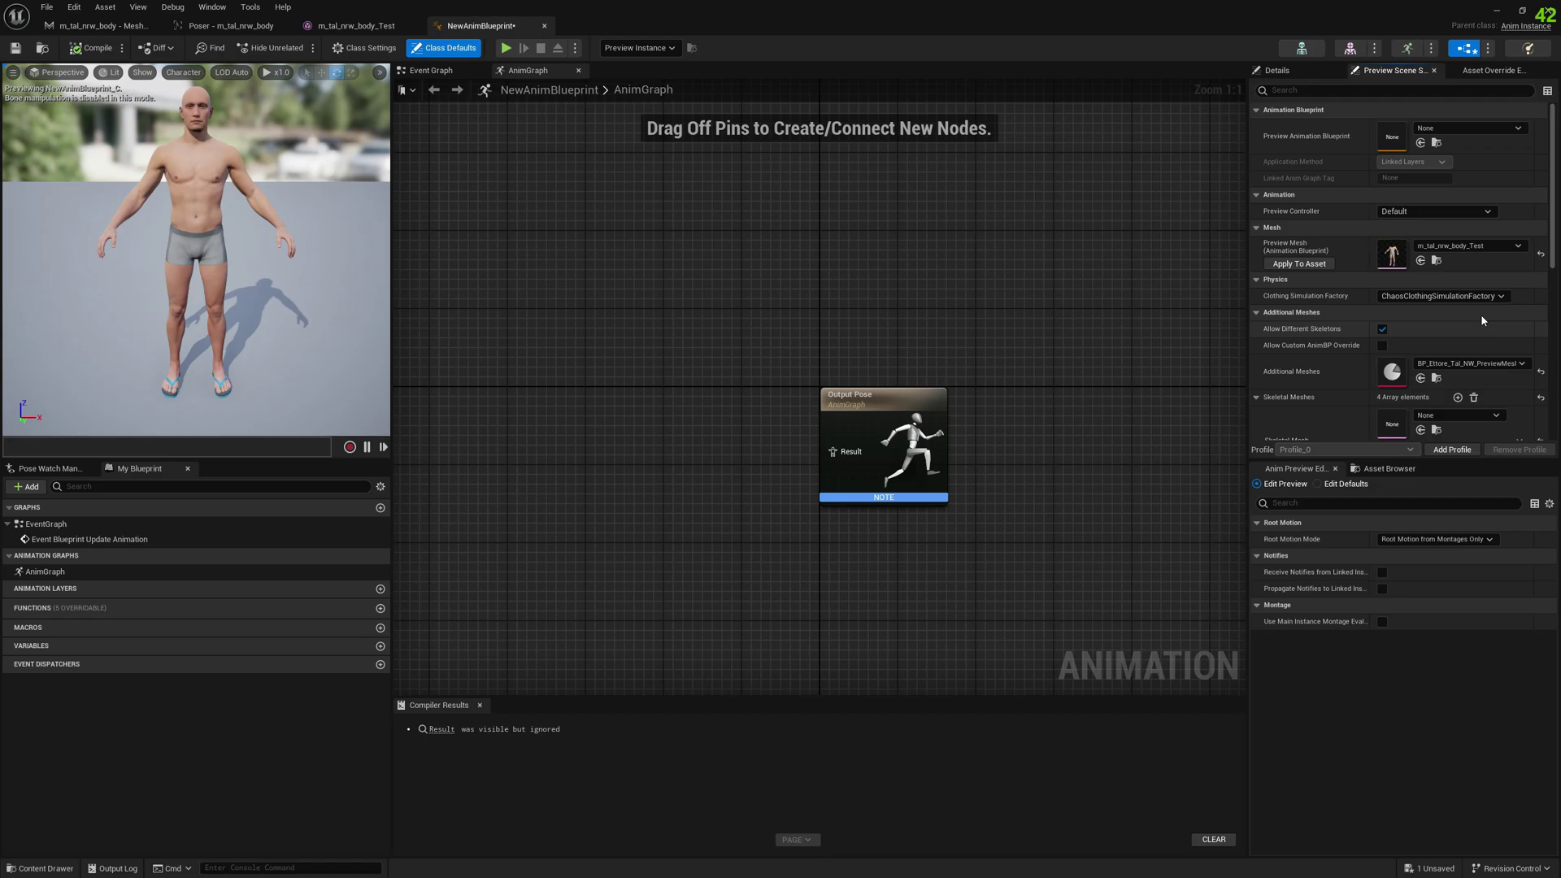
# Replace the third preview skeletal mesh entry with m_tal_nrw_body_Test.
pyautogui.scroll(-3, 1475, 312)
pyautogui.click(1461, 331)
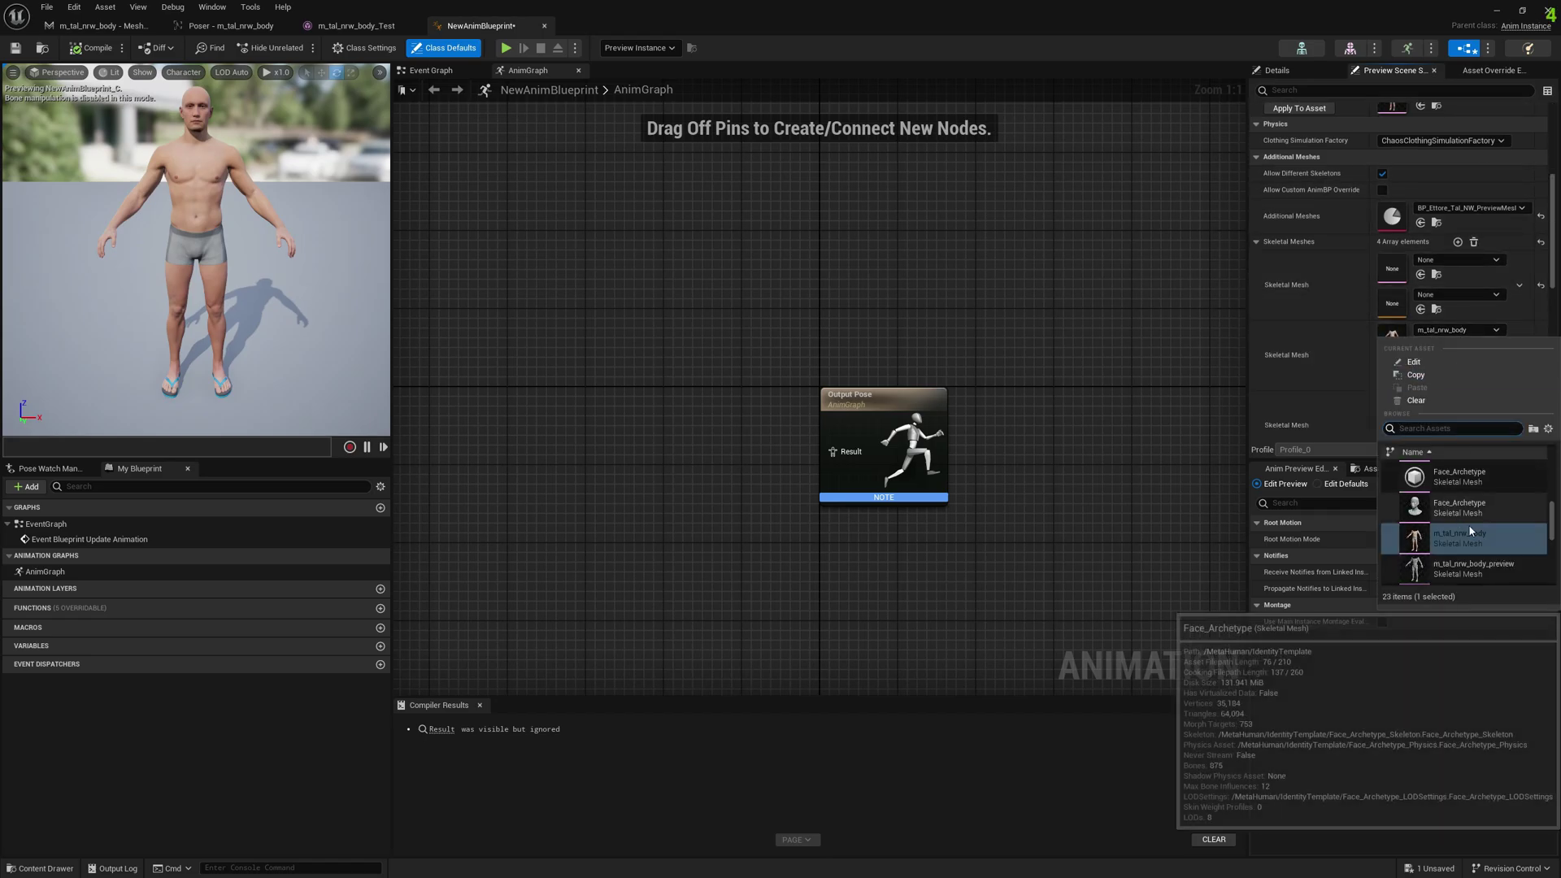
pyautogui.scroll(-3, 1471, 525)
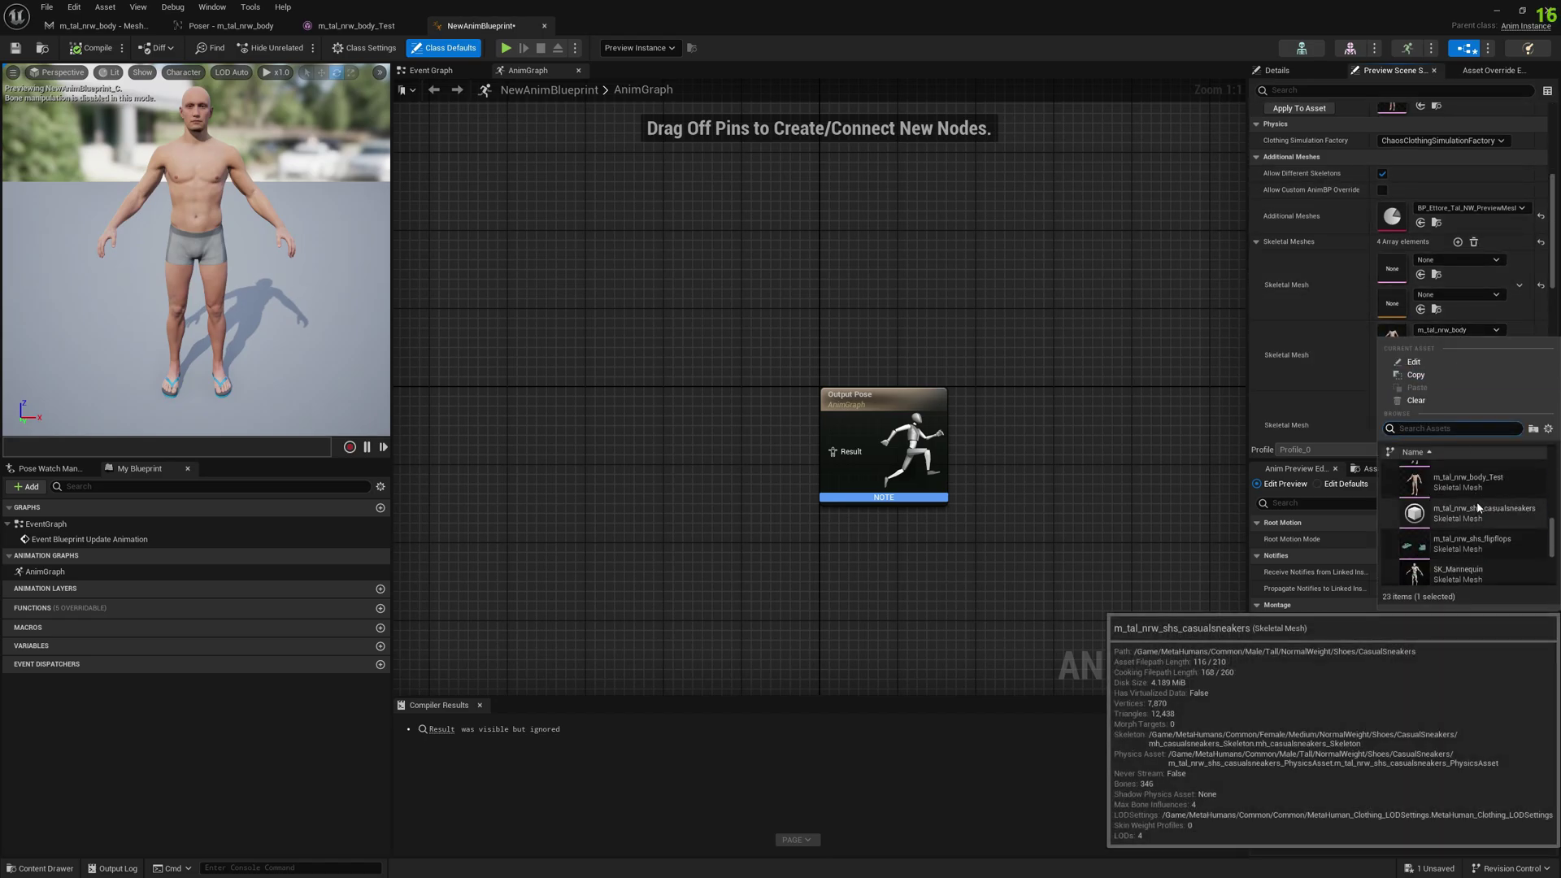
pyautogui.click(1476, 483)
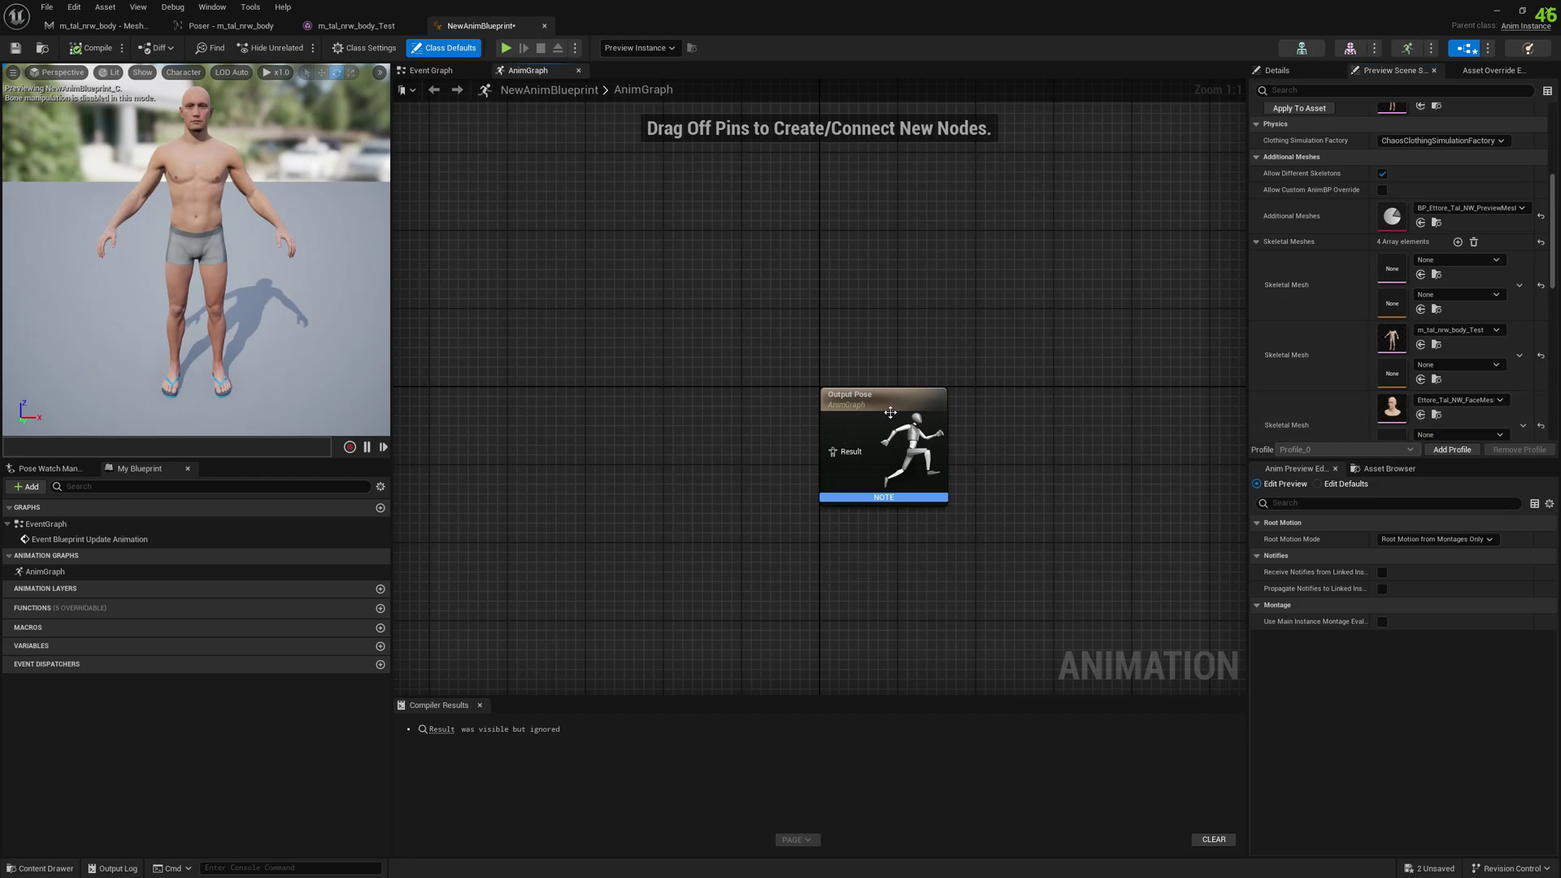
# Add an Input Pose node and connect it to the Output Pose Result.
pyautogui.moveTo(609, 467); pyautogui.dragTo(711, 425, button='right')
pyautogui.rightClick(704, 411)
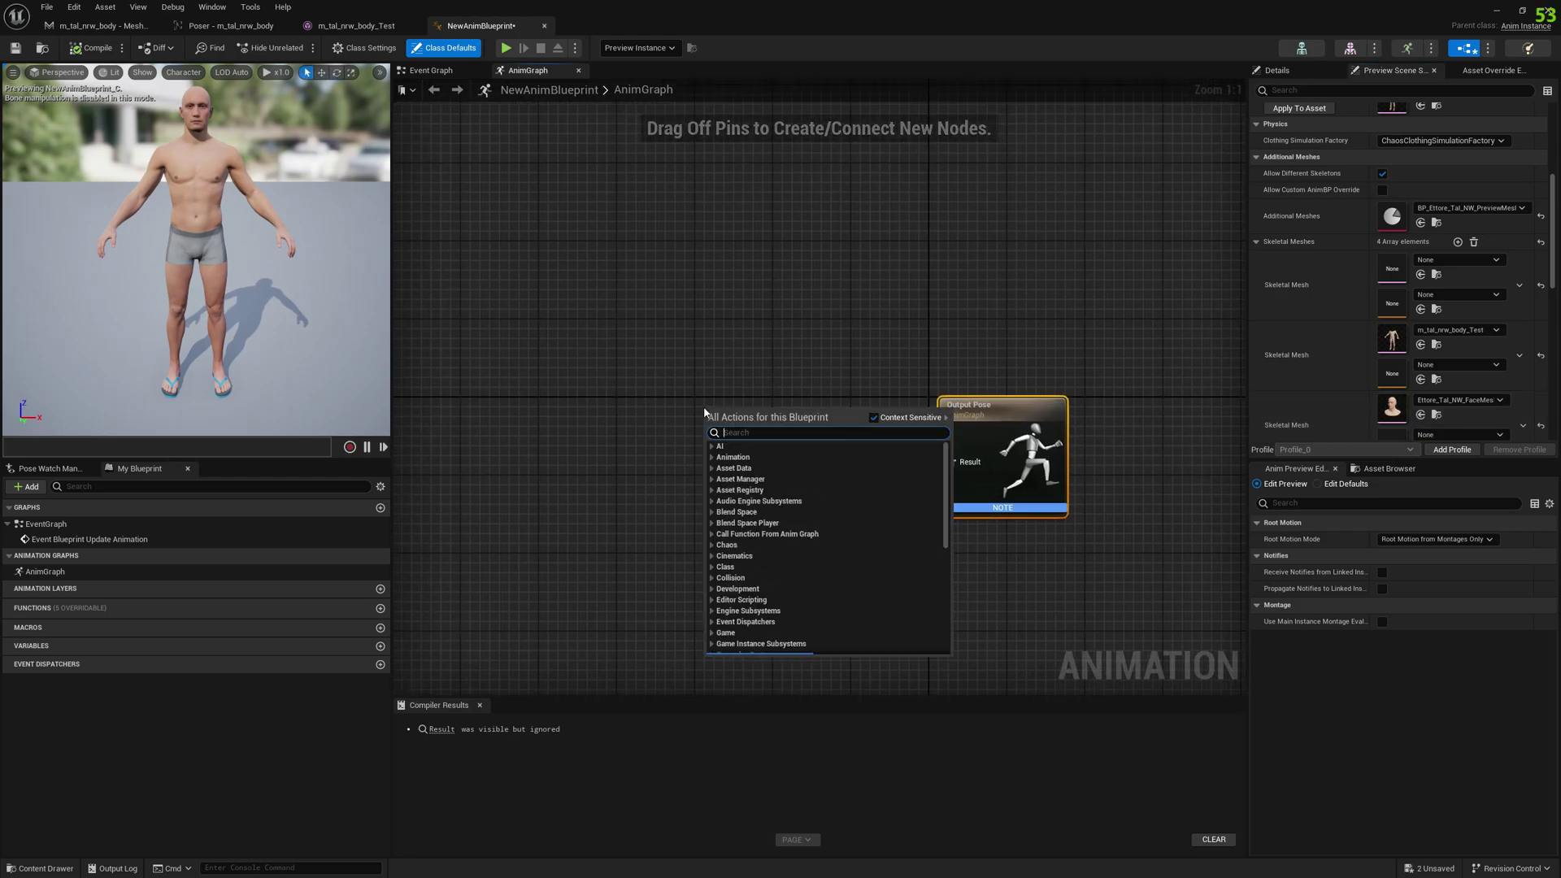
pyautogui.write('input p')
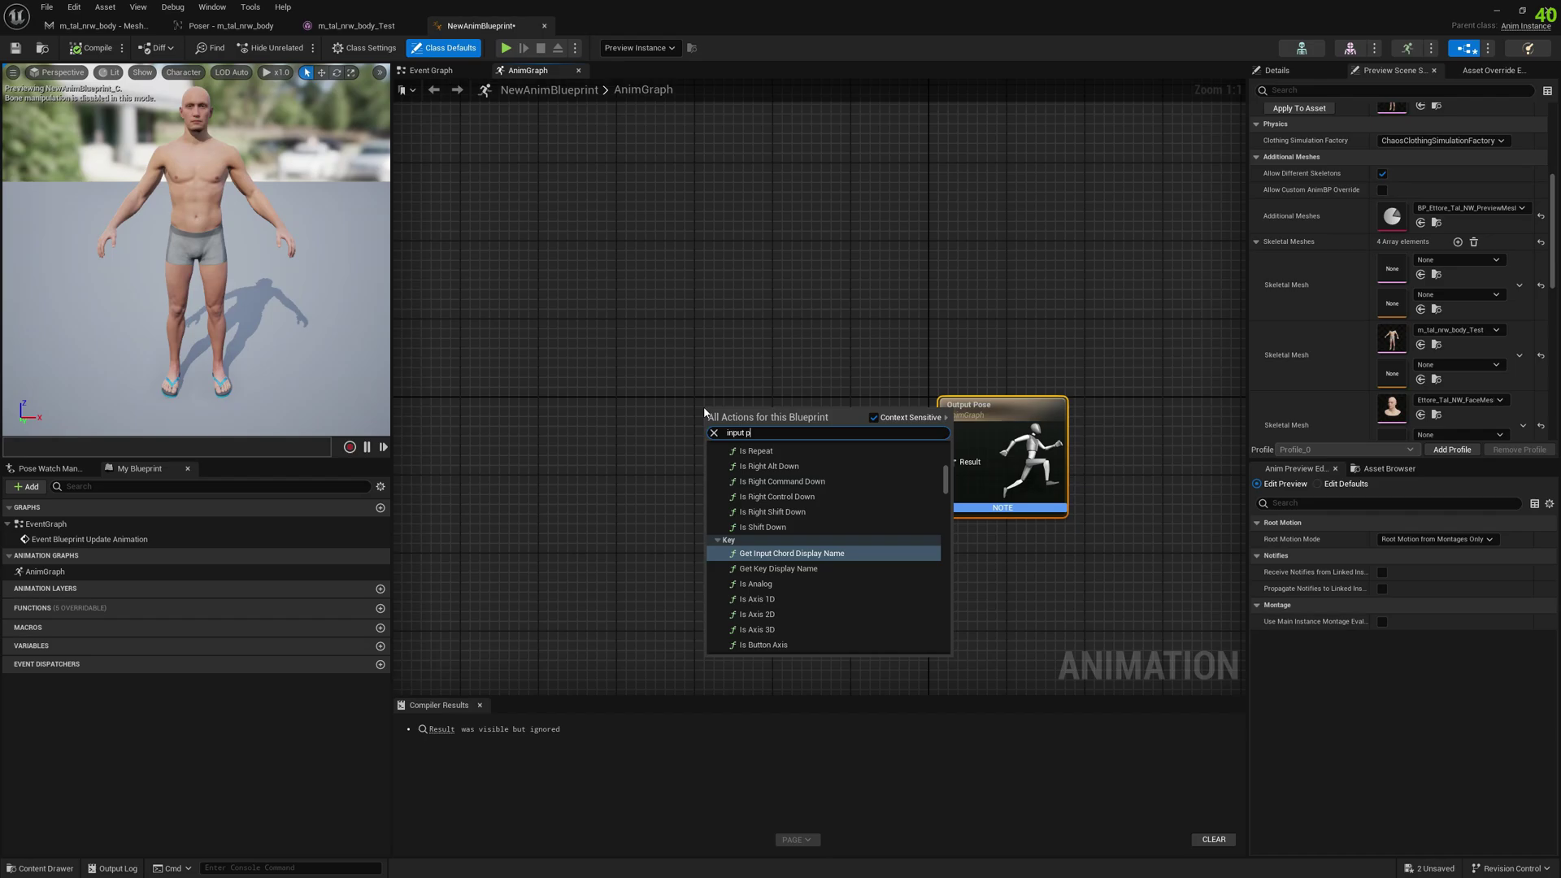
pyautogui.write('ose')
pyautogui.click(775, 633)
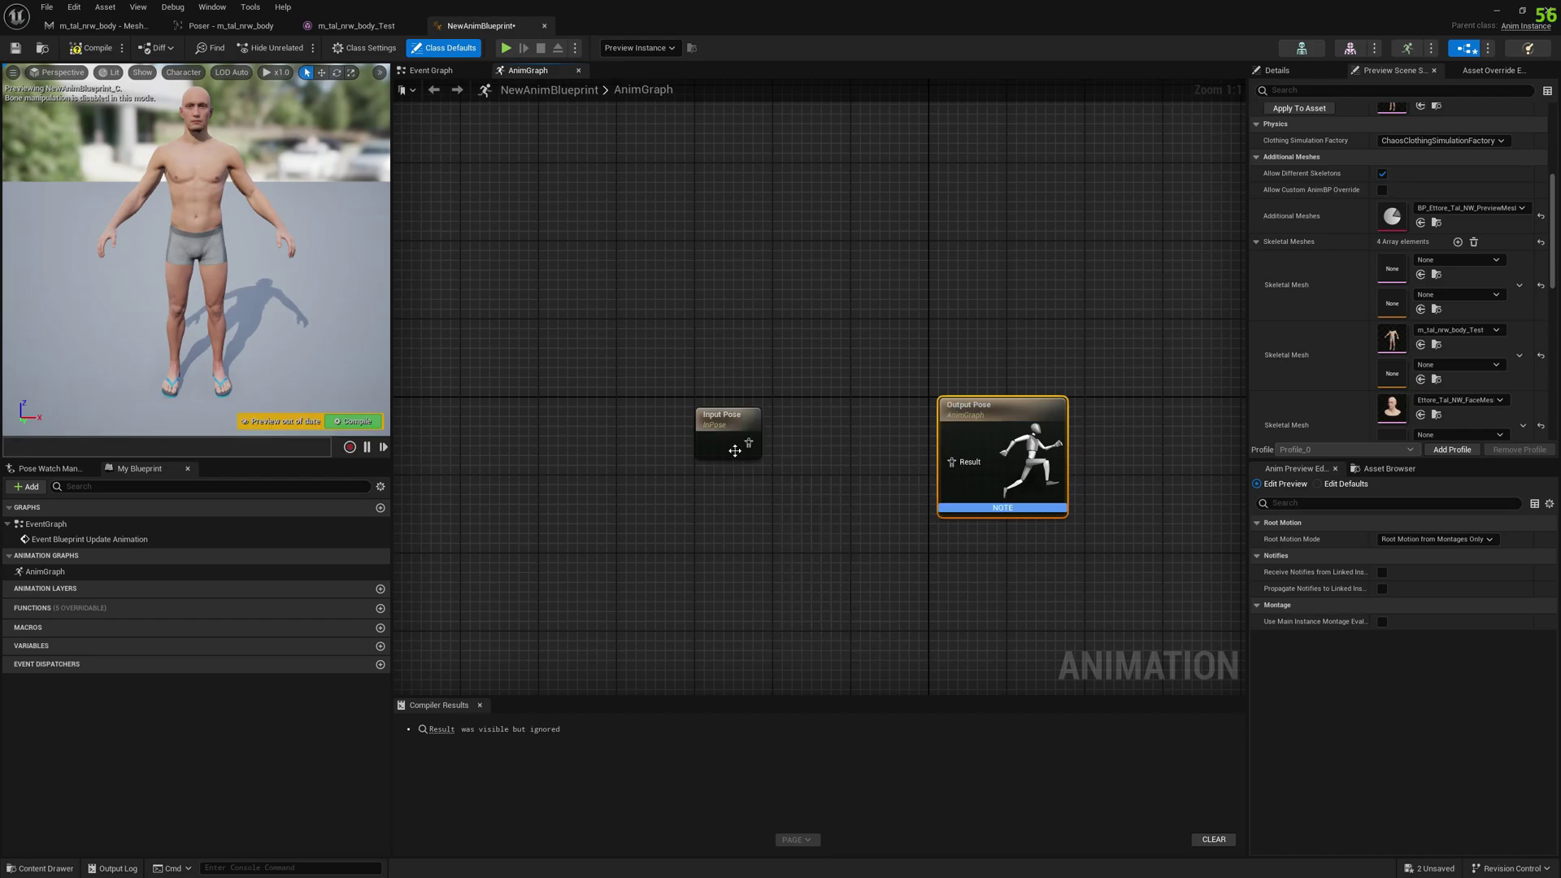
pyautogui.moveTo(749, 443); pyautogui.dragTo(1000, 396)
# Compile the animation blueprint and save it with Ctrl+S.
pyautogui.click(340, 421)
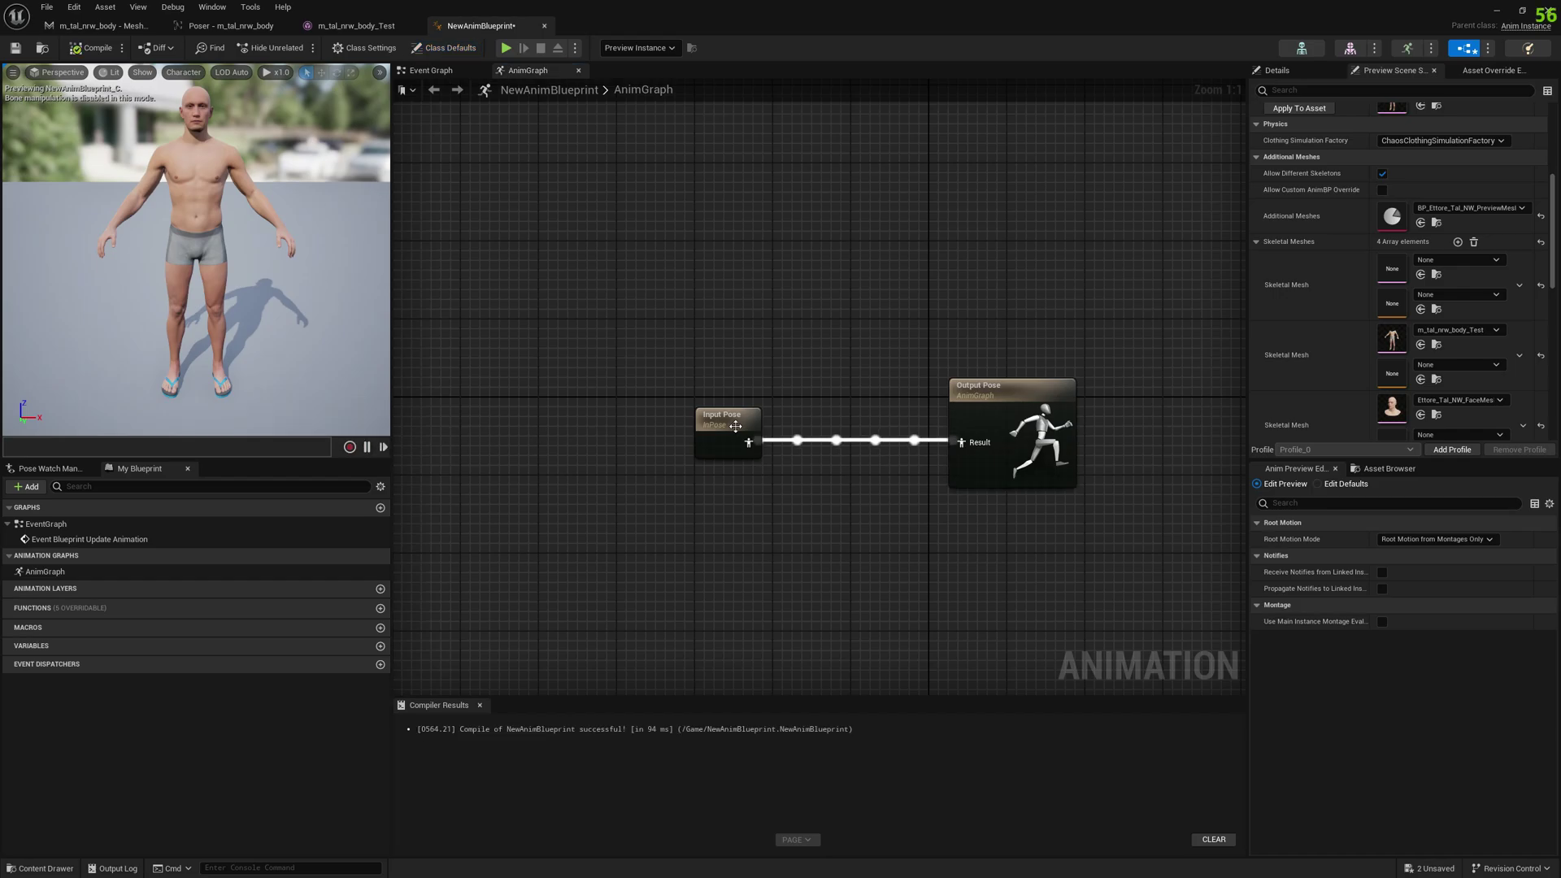
pyautogui.moveTo(867, 341); pyautogui.dragTo(811, 327, button='right')
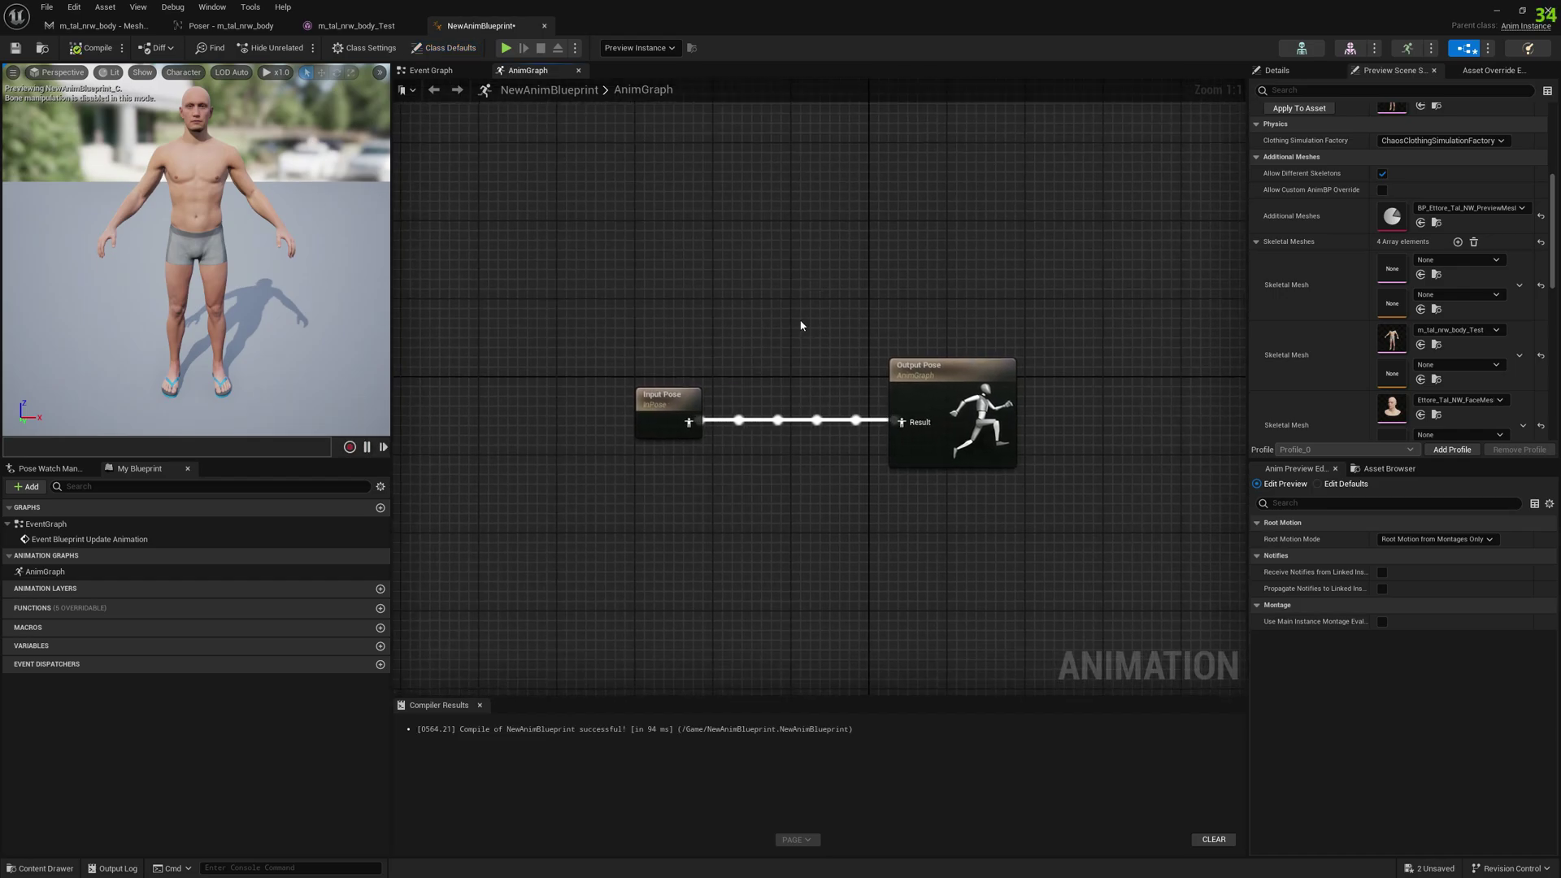
pyautogui.scroll(-6, 1512, 323)
pyautogui.scroll(7, 1511, 324)
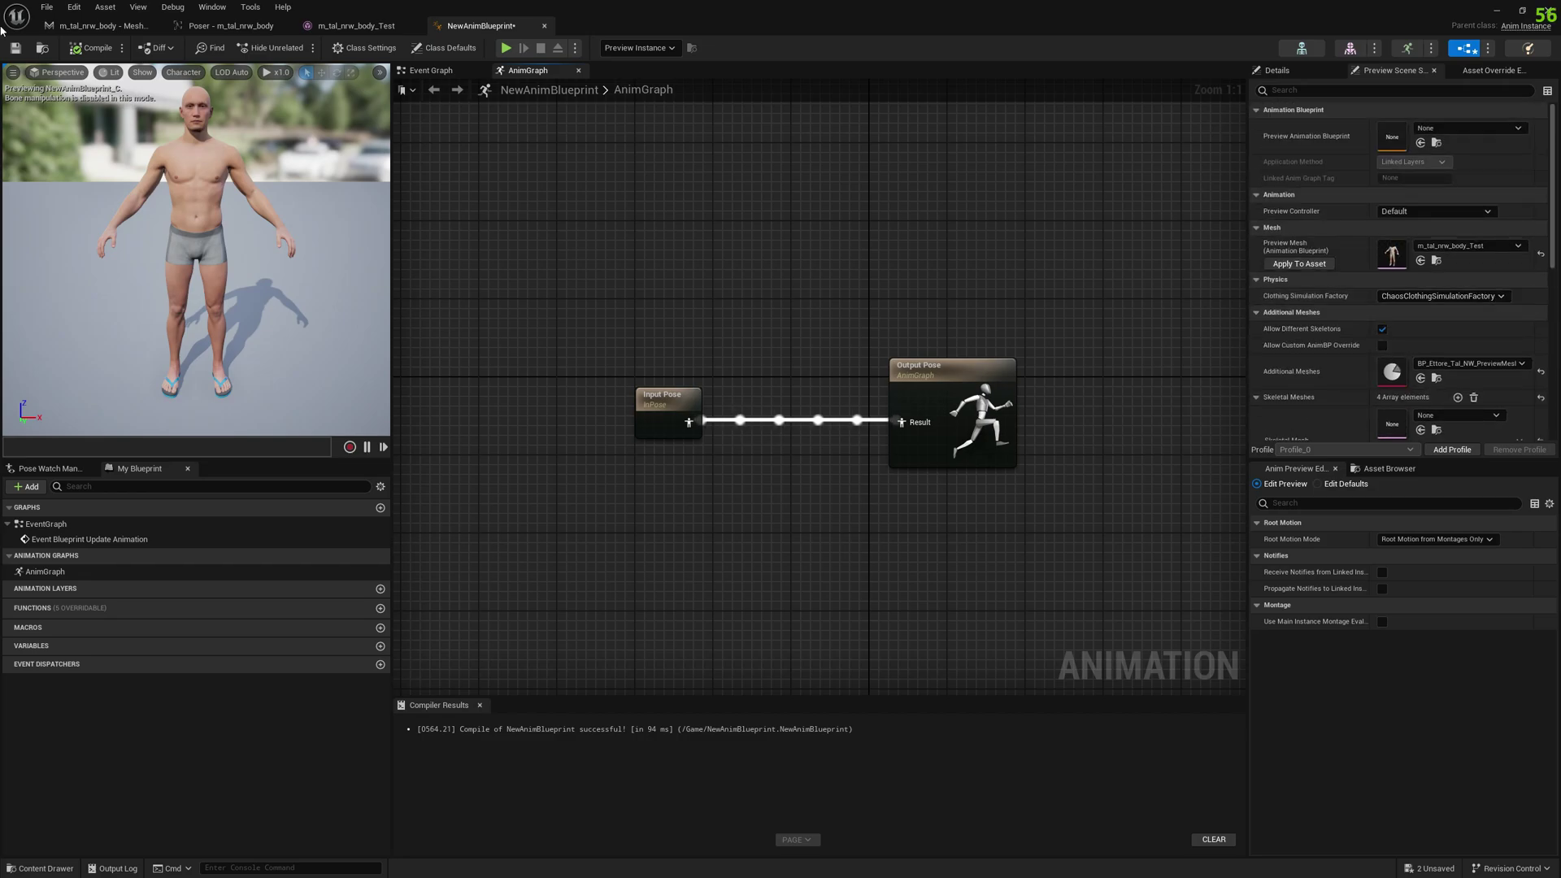
pyautogui.hotkey('ctrl', 's')
# Rename NewAnimBlueprint to PostProcessTest in the Content Browser.
pyautogui.click(1496, 10)
pyautogui.rightClick(757, 701)
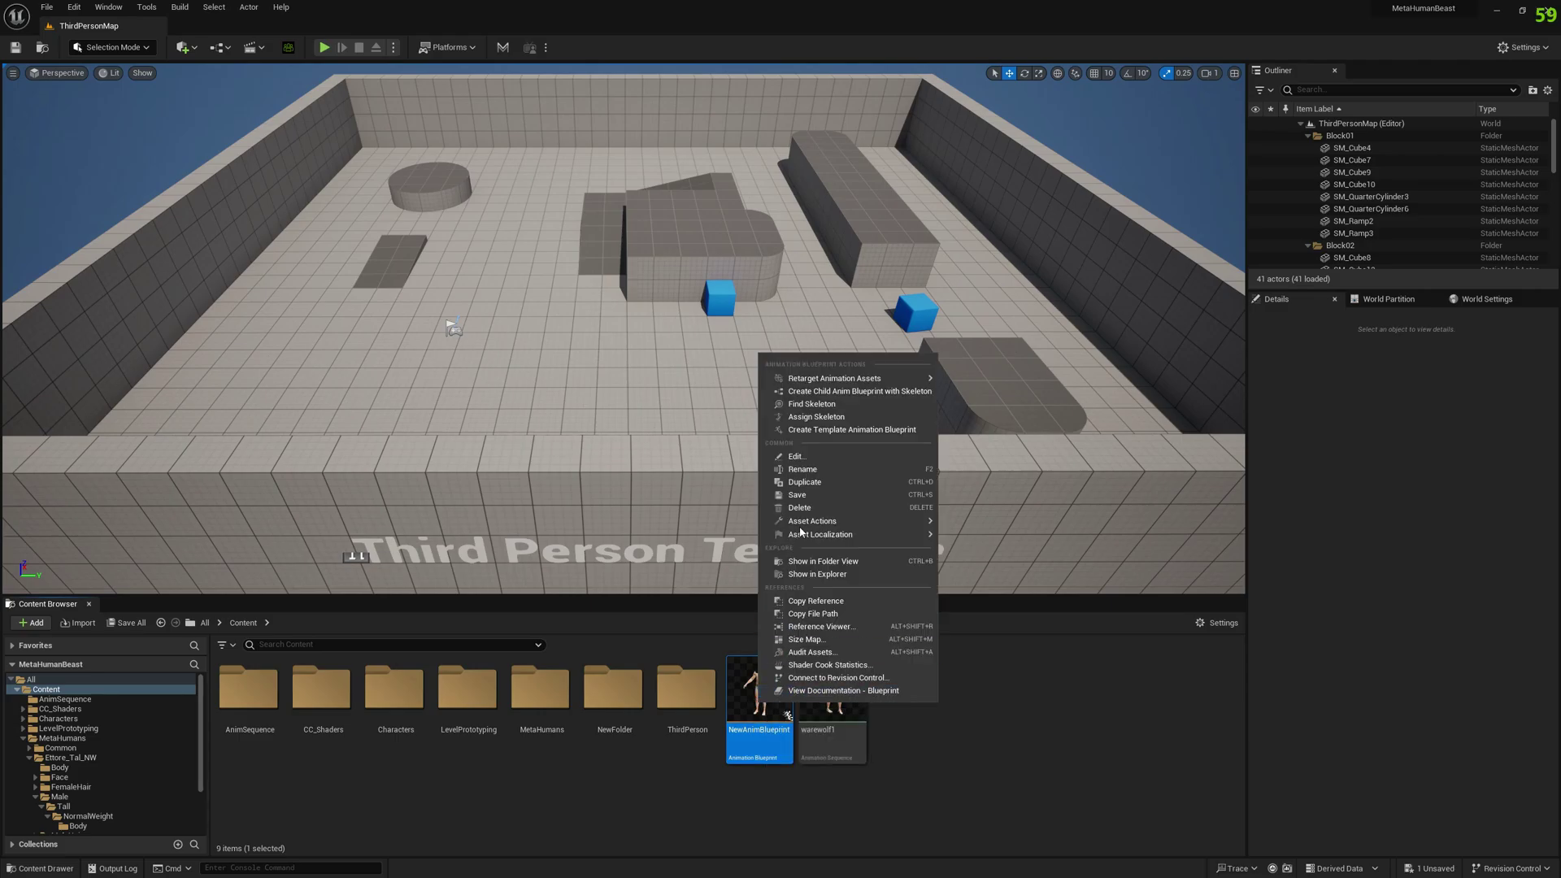
pyautogui.click(828, 473)
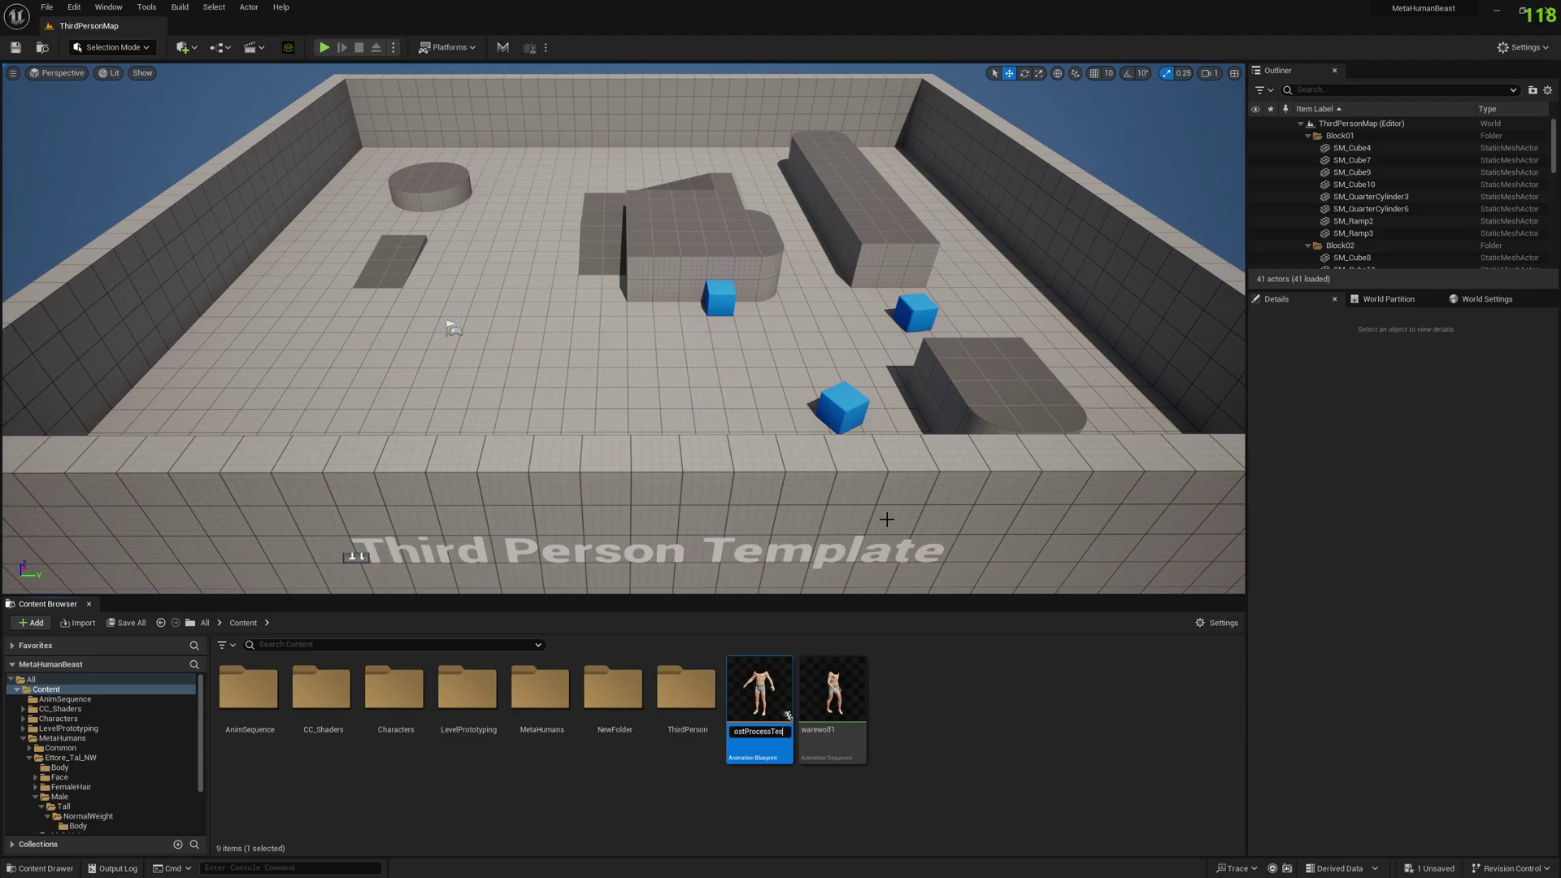
pyautogui.press('Return')
# Close the Poser and load m_tal_nrw_body_Test into the mesh editor, viewed from the front.
pyautogui.doubleClick(760, 691)
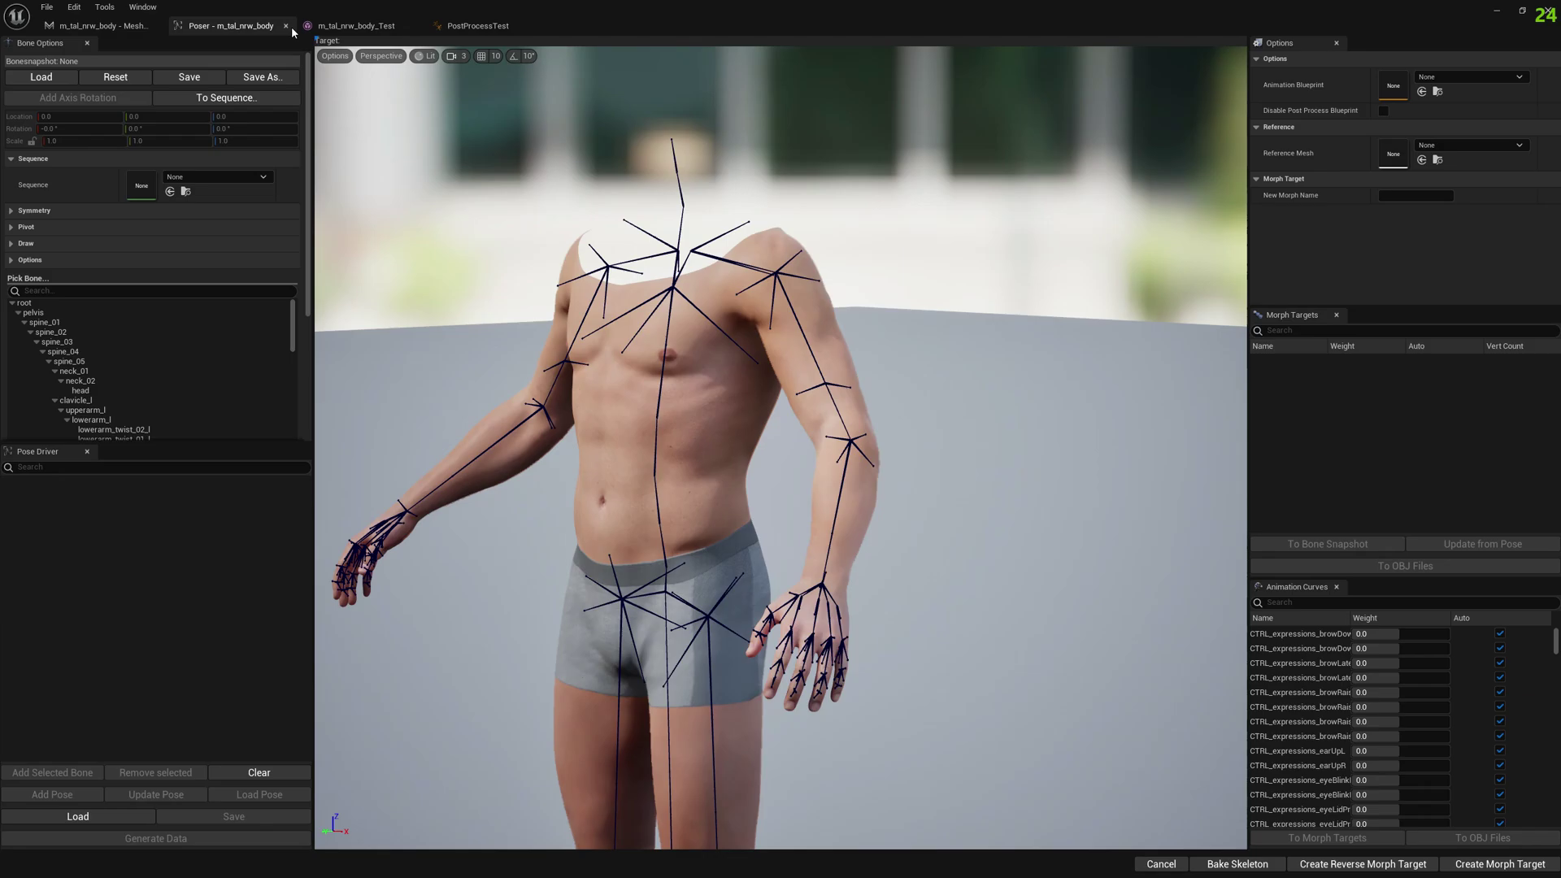
pyautogui.click(286, 29)
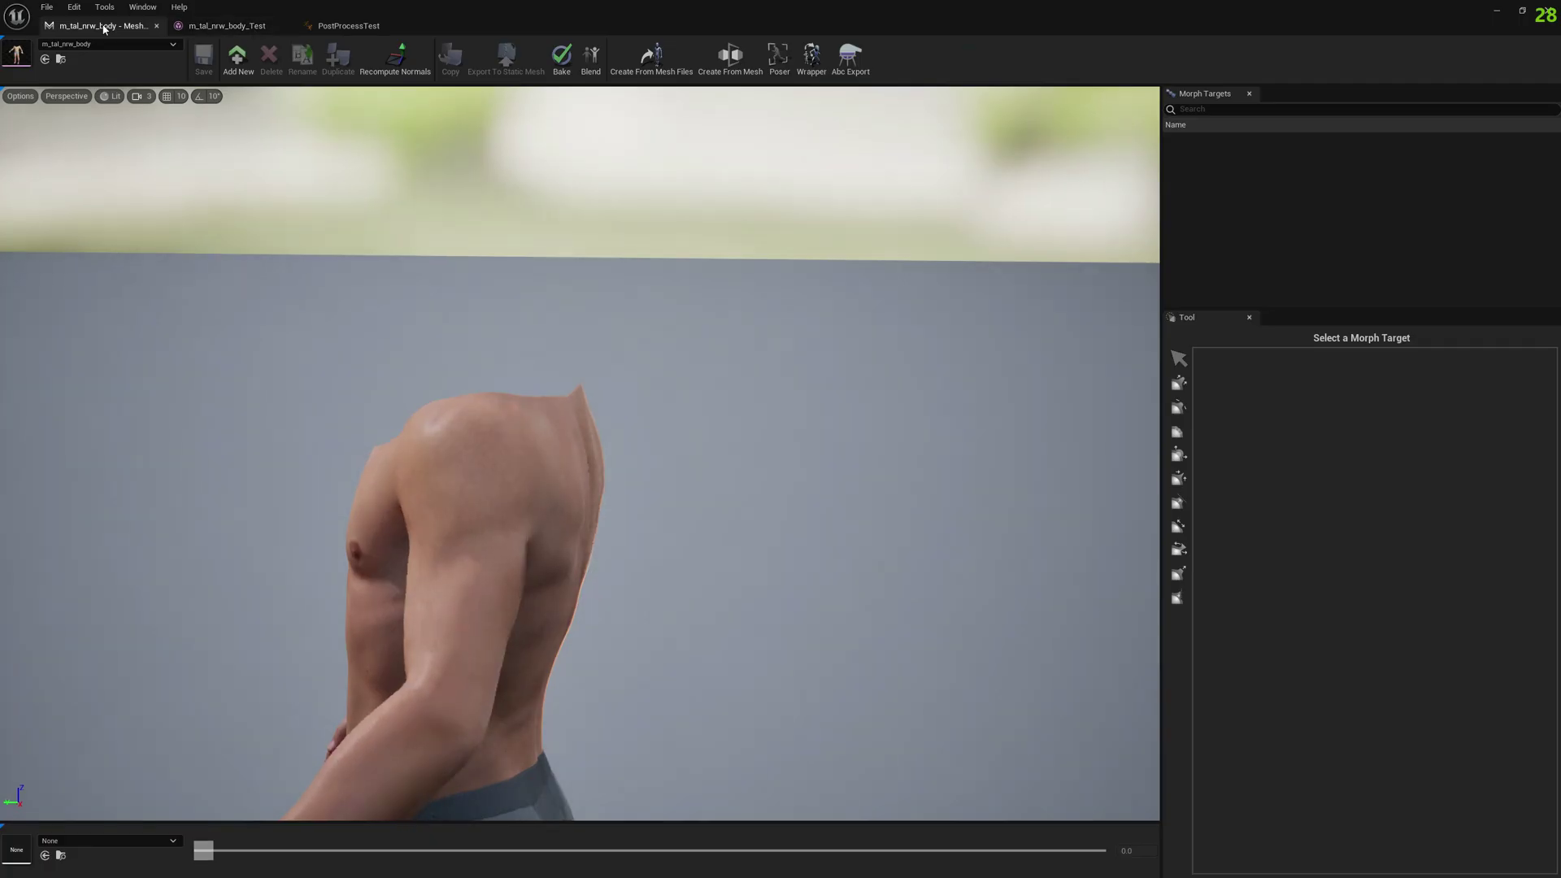
pyautogui.click(100, 47)
pyautogui.scroll(-2, 139, 236)
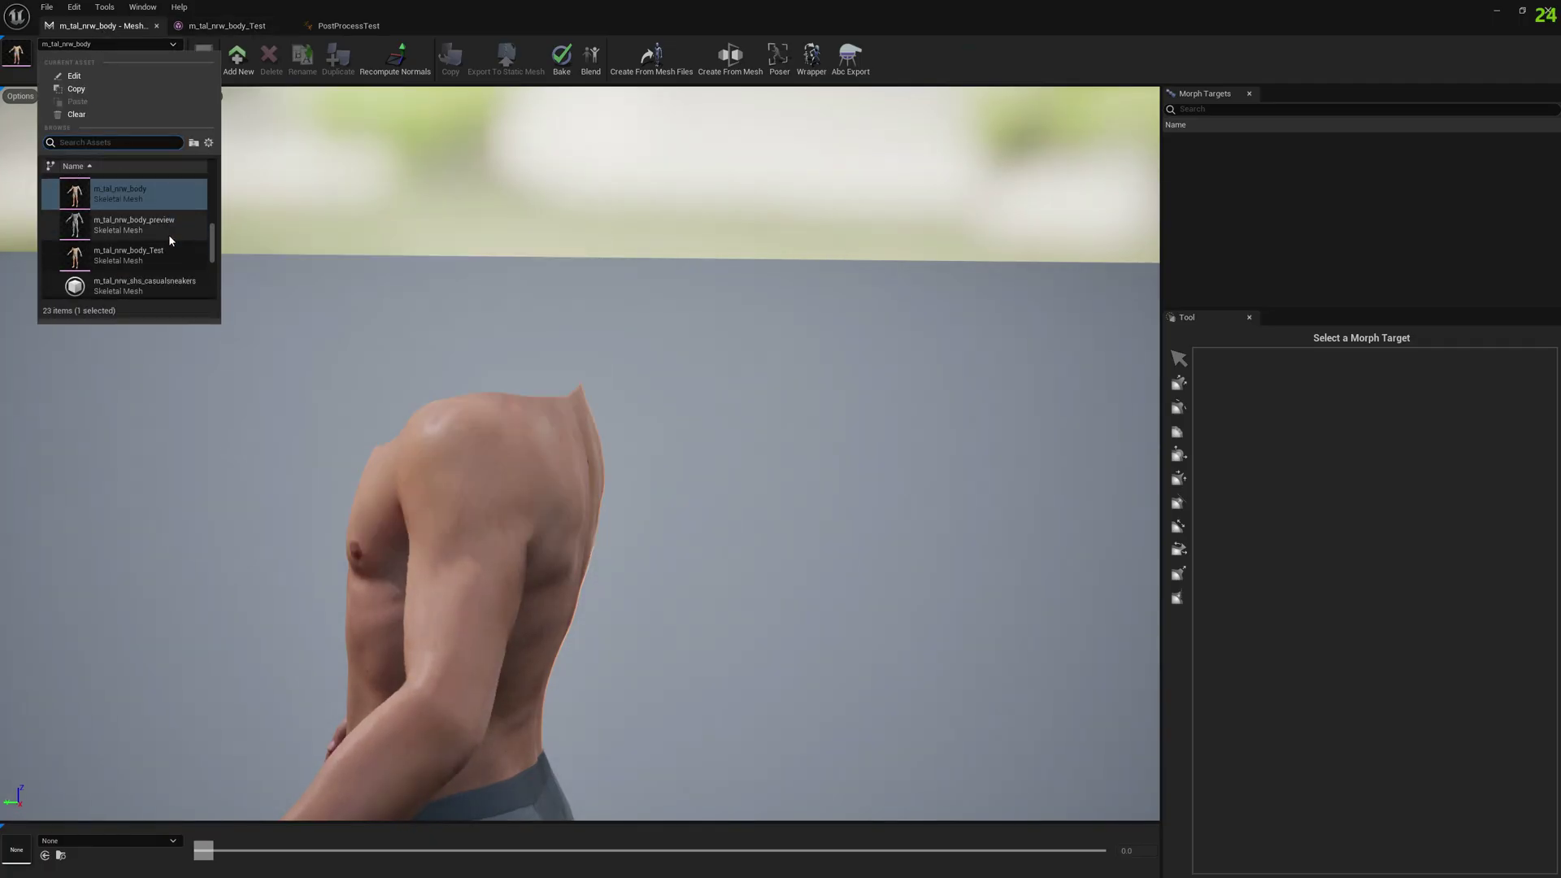
pyautogui.scroll(1, 144, 235)
pyautogui.click(139, 236)
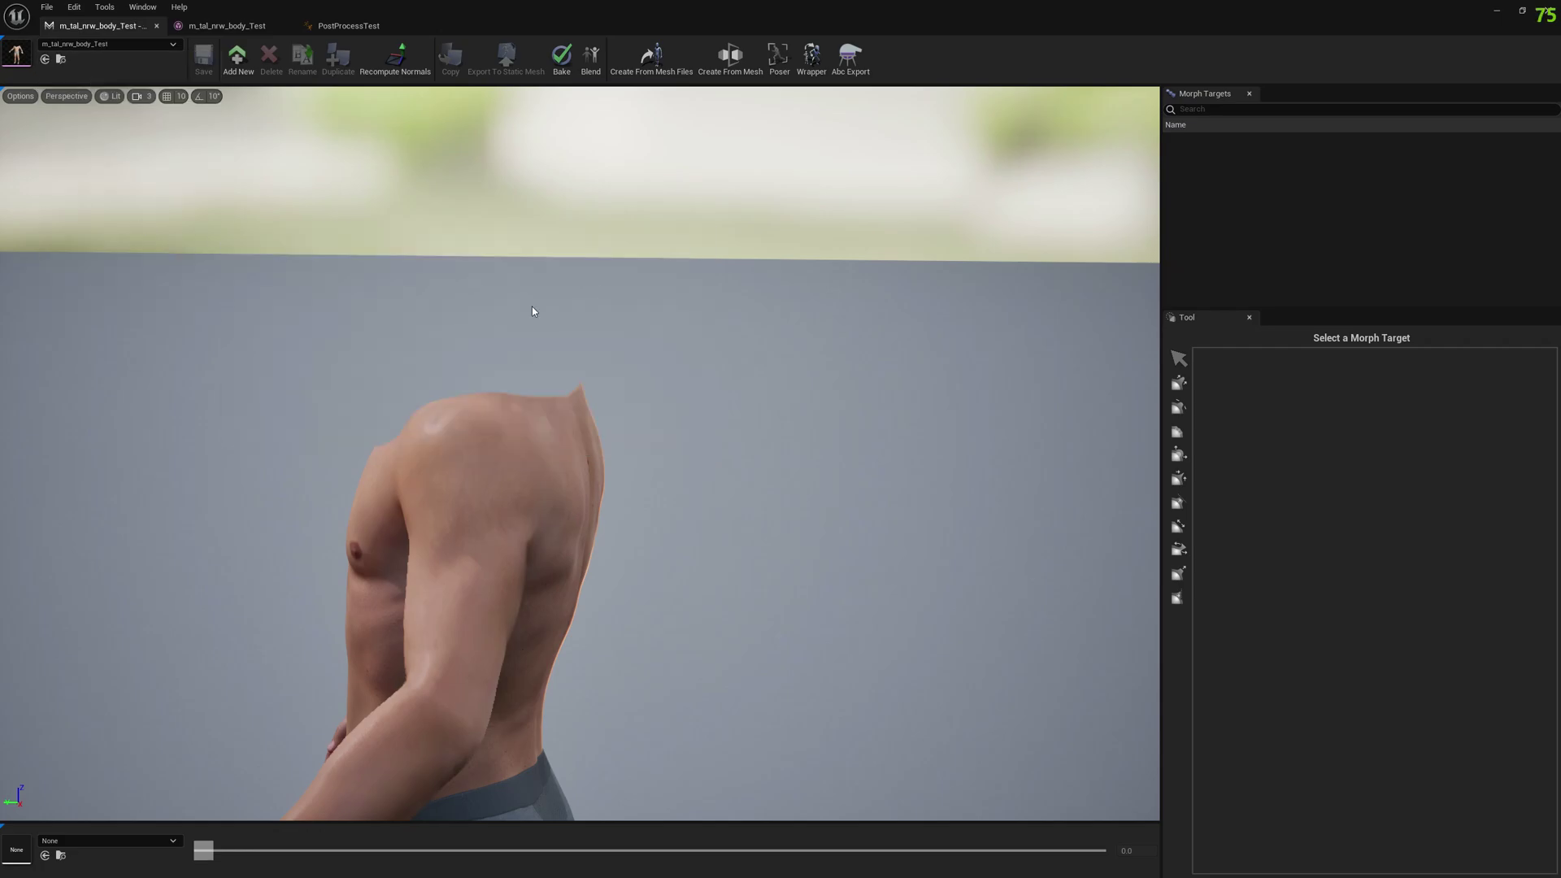
pyautogui.moveTo(495, 437); pyautogui.dragTo(565, 399)
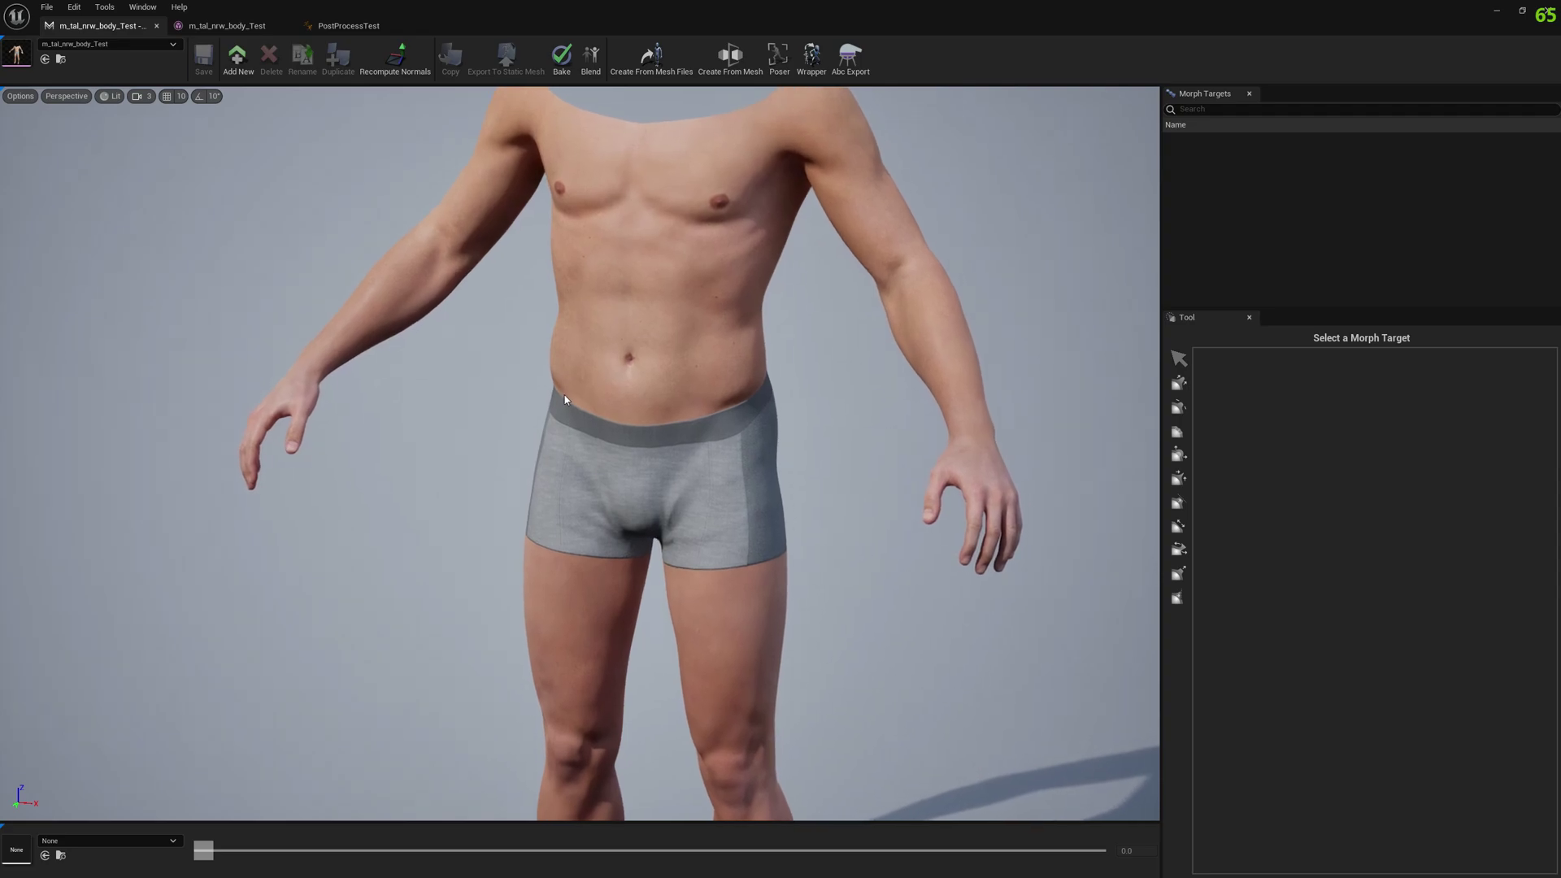
# Open the Poser, dock Pose Driver below a taller viewport, and view the body from the side.
pyautogui.click(774, 69)
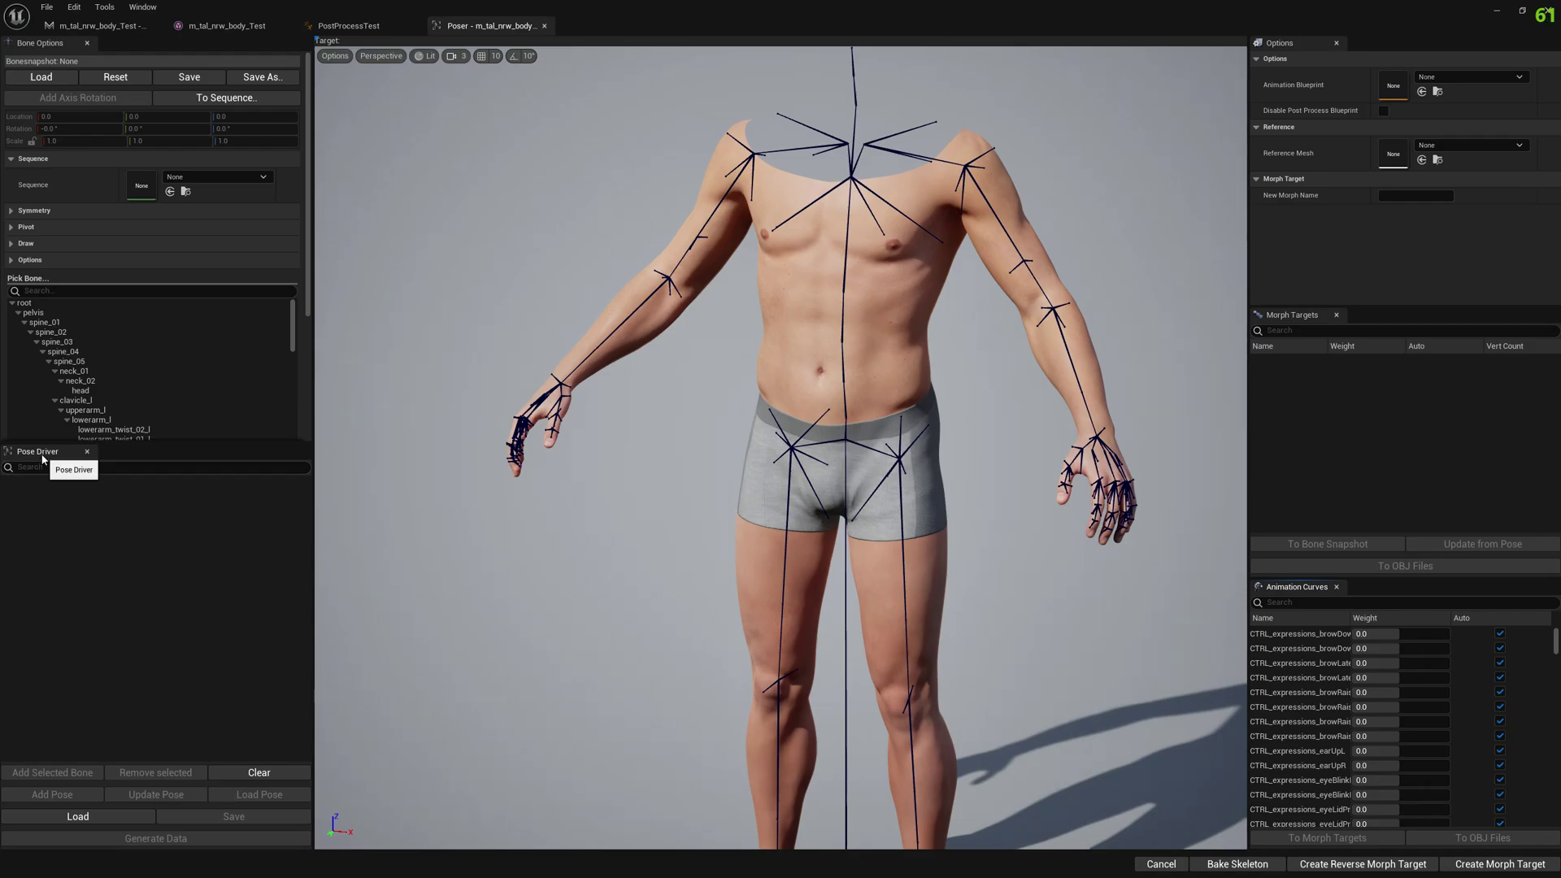
pyautogui.moveTo(37, 451); pyautogui.dragTo(676, 792)
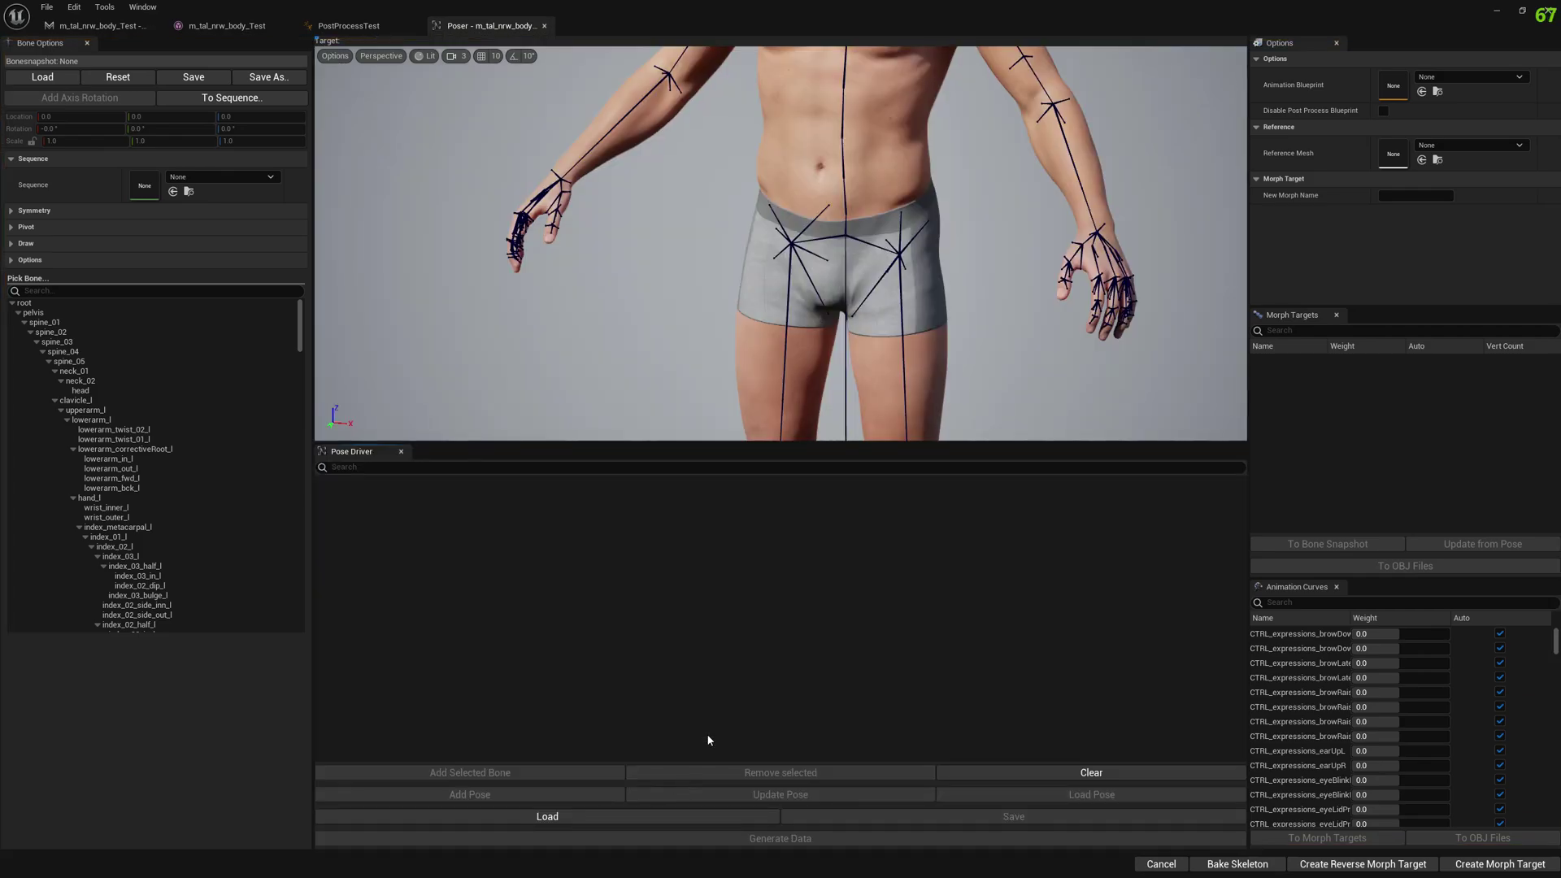
pyautogui.moveTo(662, 442); pyautogui.dragTo(663, 546)
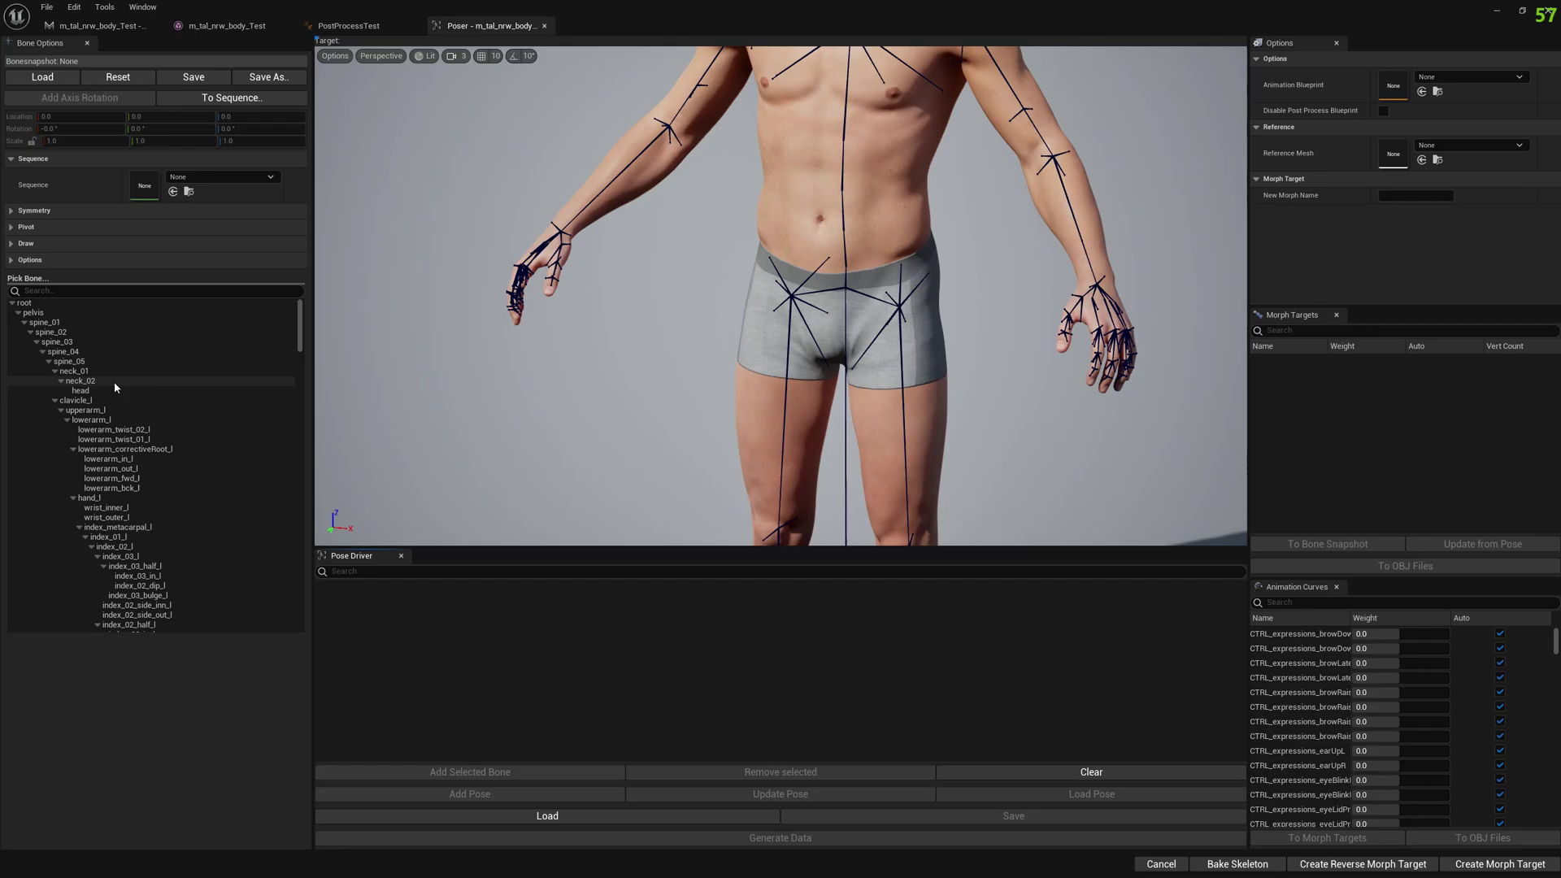
pyautogui.moveTo(732, 325); pyautogui.dragTo(673, 314, button='right')
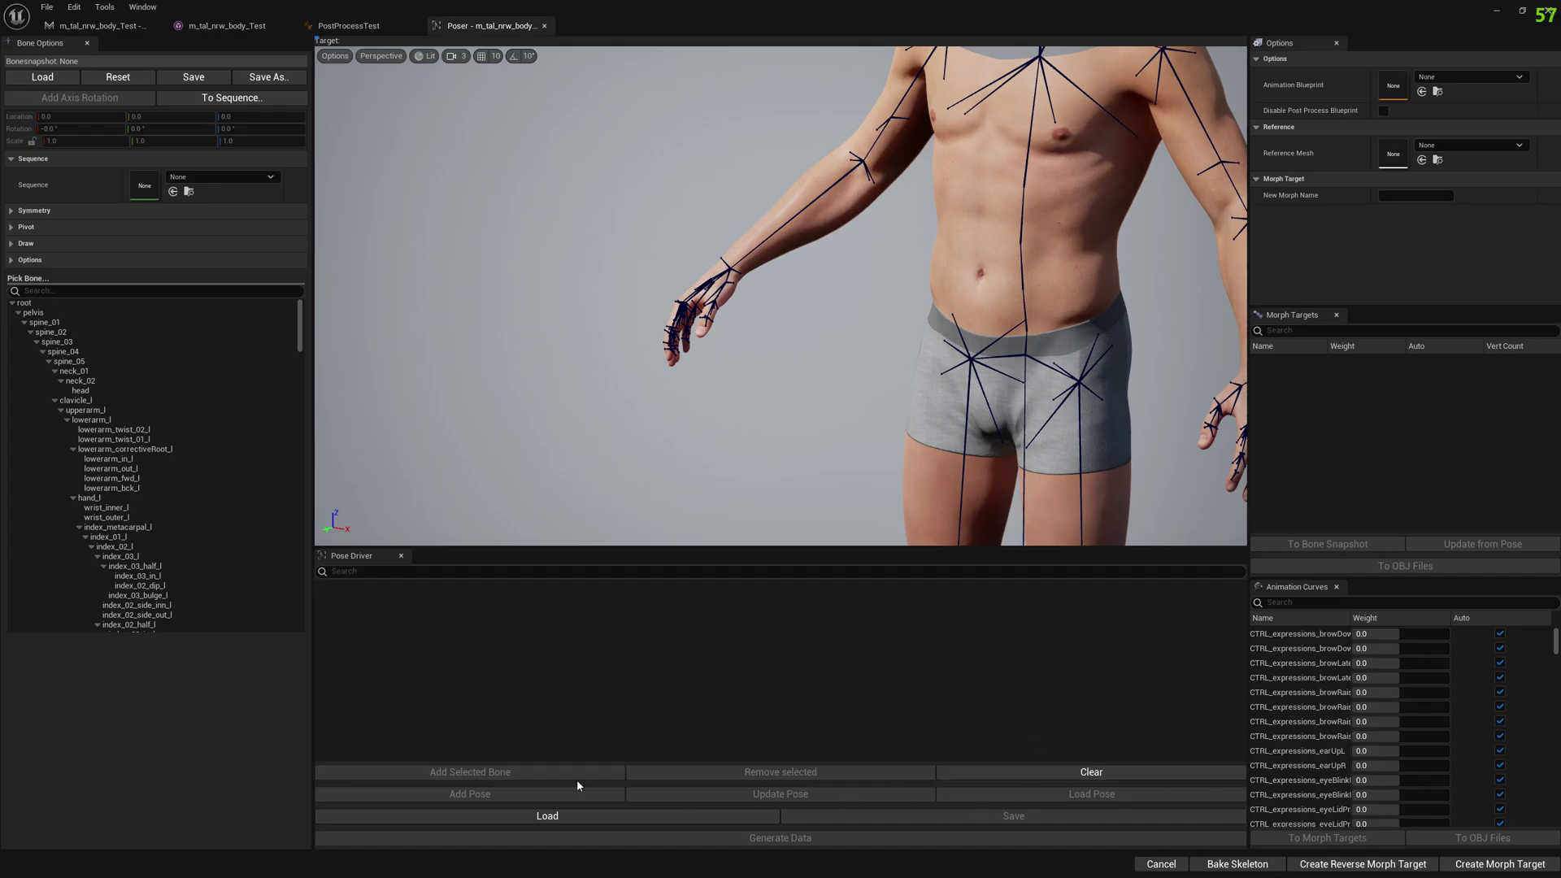
pyautogui.moveTo(505, 353); pyautogui.dragTo(651, 355, button='right')
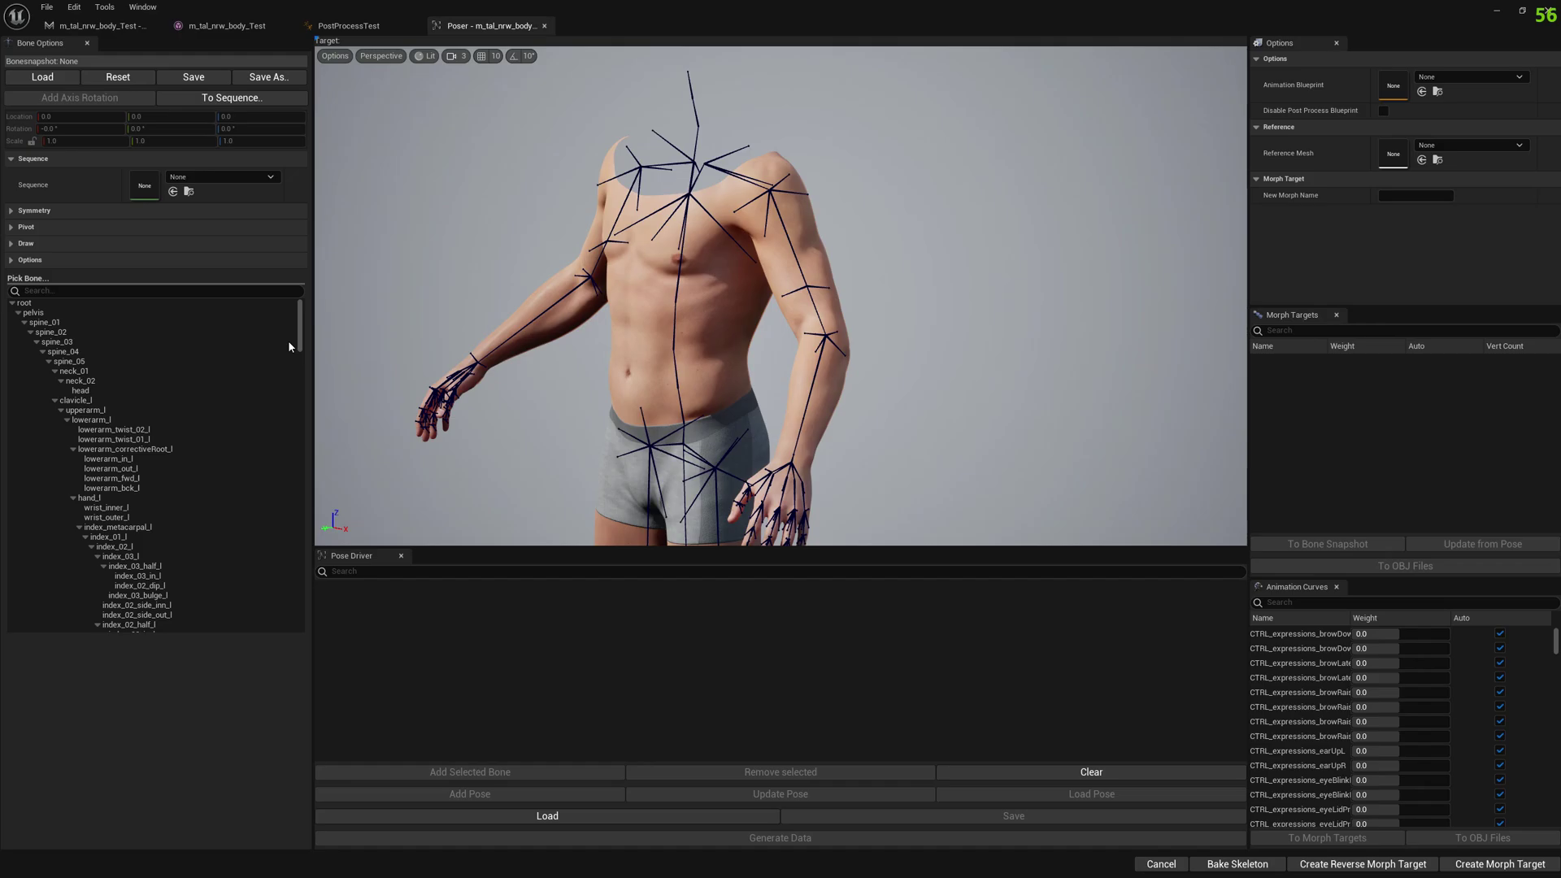
# Select clavicle_l in the bone tree and add it as a Pose Driver bone.
pyautogui.click(111, 399)
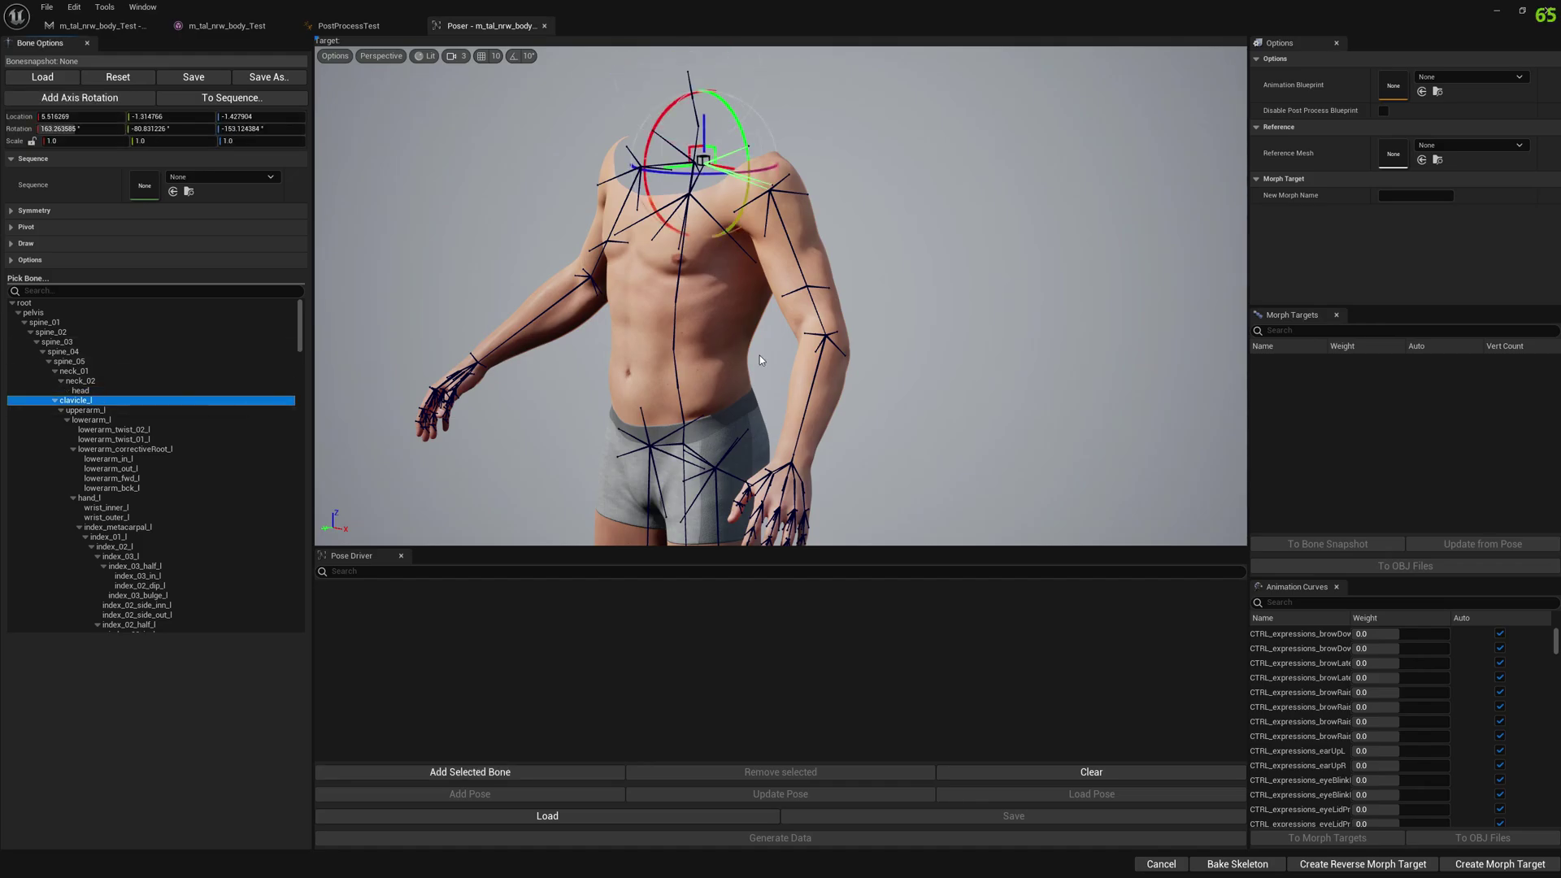
pyautogui.moveTo(760, 360); pyautogui.dragTo(740, 585)
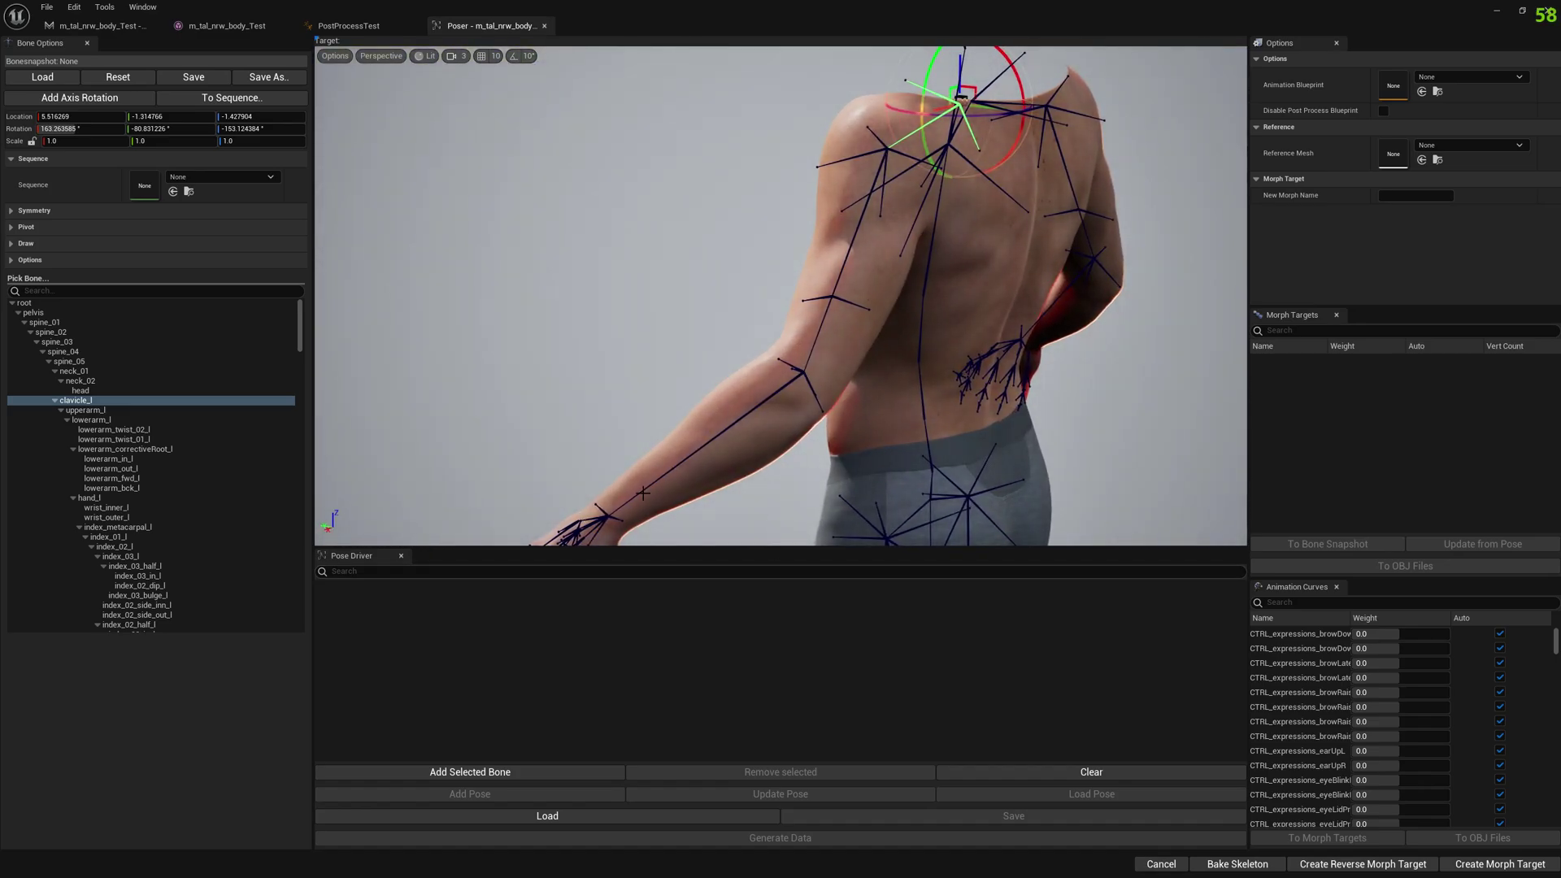
pyautogui.moveTo(739, 521); pyautogui.dragTo(459, 529)
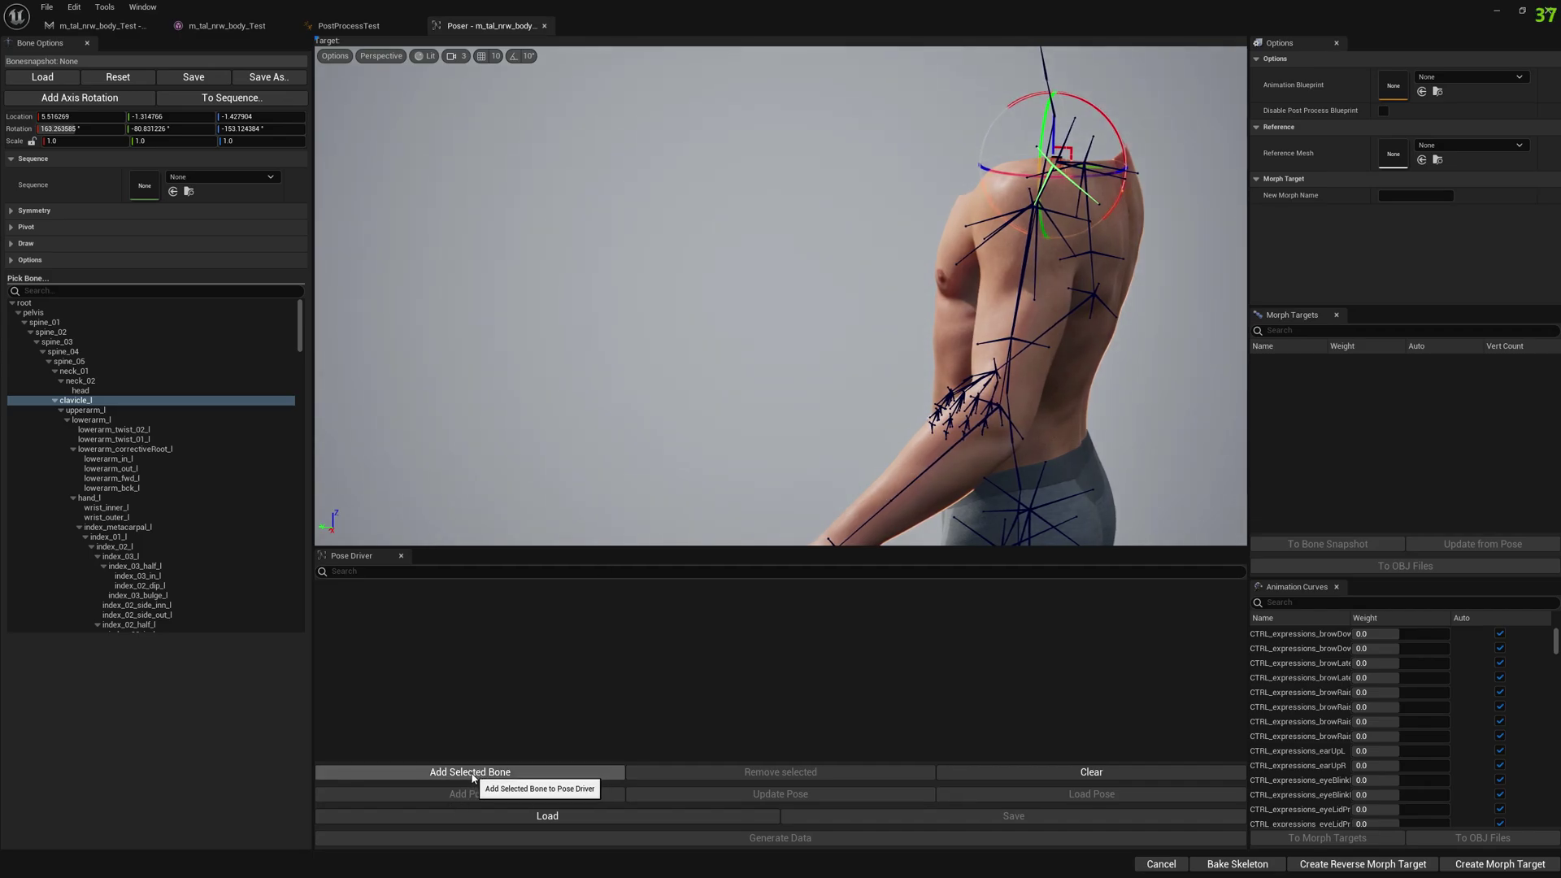
pyautogui.click(472, 772)
pyautogui.click(359, 583)
pyautogui.moveTo(684, 435)
pyautogui.mouseDown()
pyautogui.moveTo(488, 448)
pyautogui.moveTo(713, 435)
pyautogui.mouseUp()
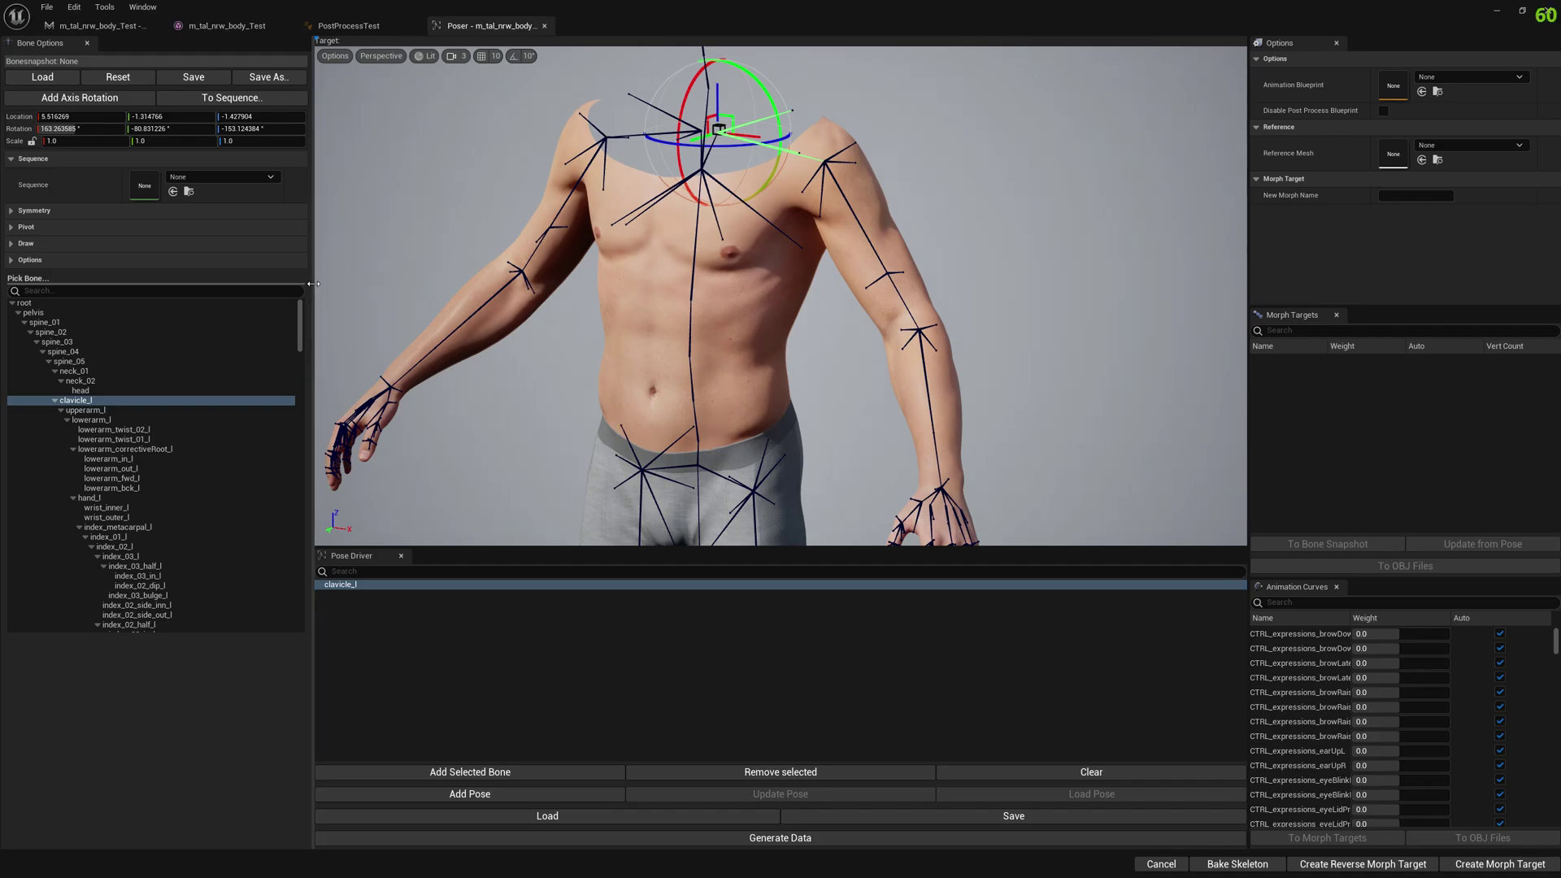
# Apply a -45 Y-axis rotation to clavicle_l, lifting the left arm, and inspect the shoulder.
pyautogui.click(85, 99)
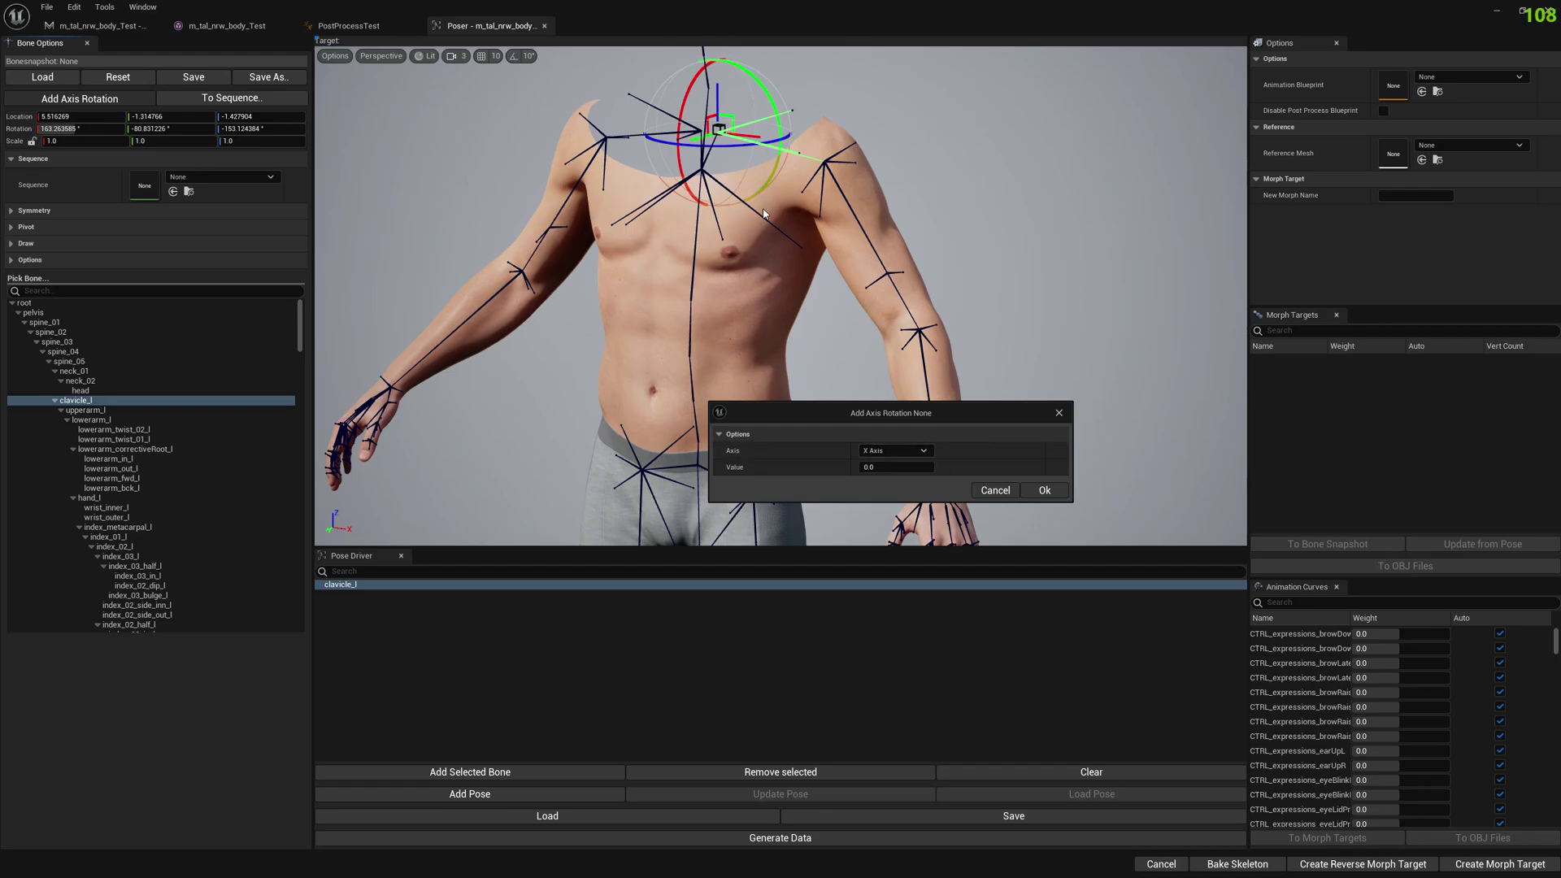
pyautogui.click(894, 451)
pyautogui.click(883, 474)
pyautogui.click(1045, 490)
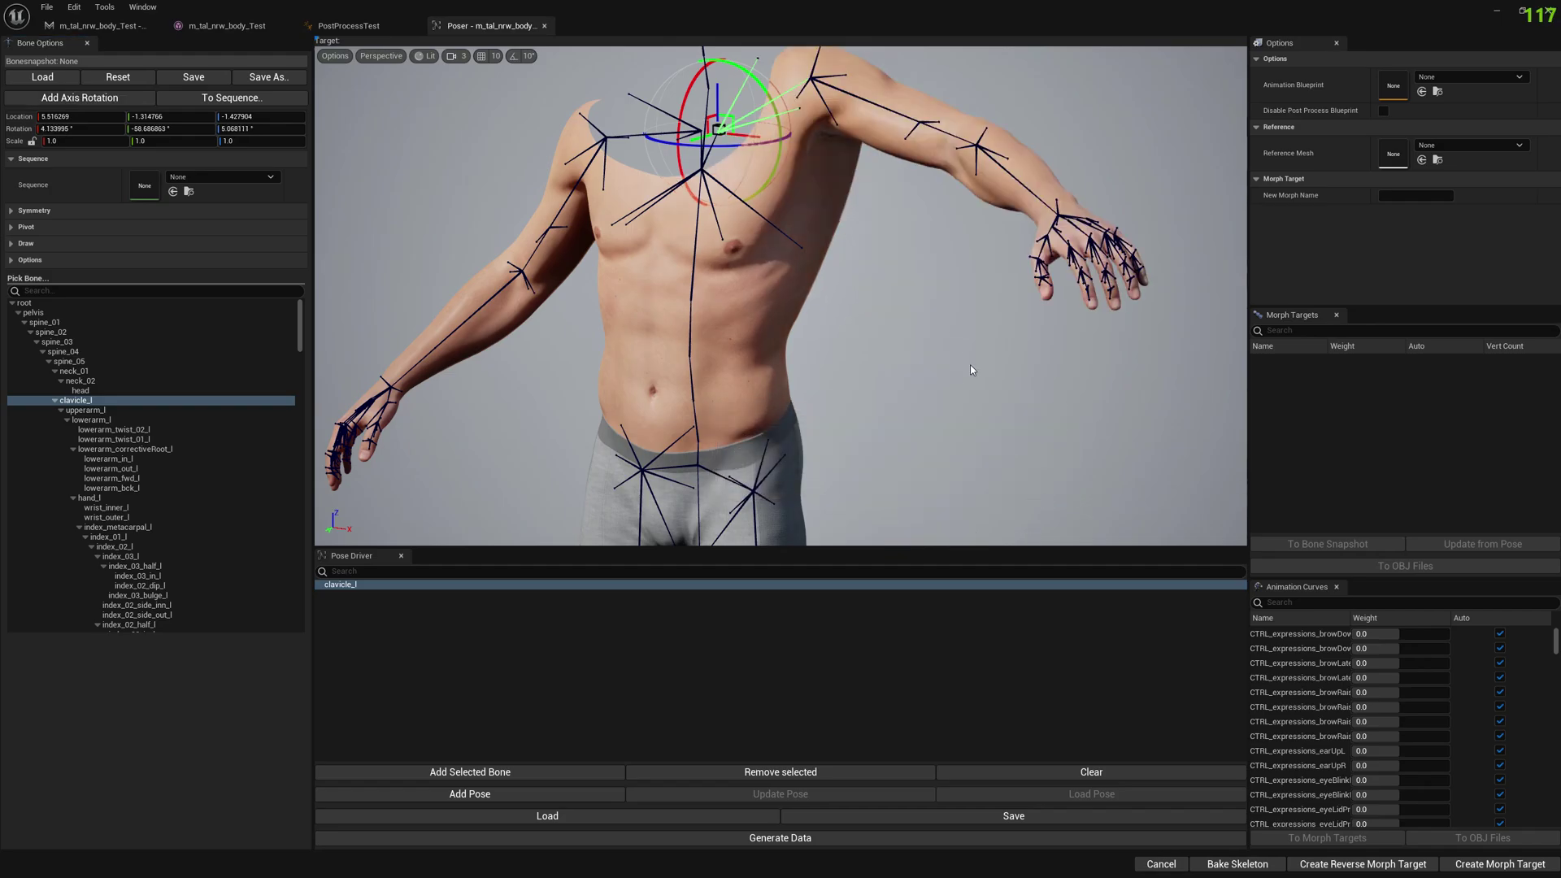
pyautogui.moveTo(781, 297); pyautogui.dragTo(781, 297, button='right')
pyautogui.moveTo(736, 196); pyautogui.dragTo(736, 196, button='right')
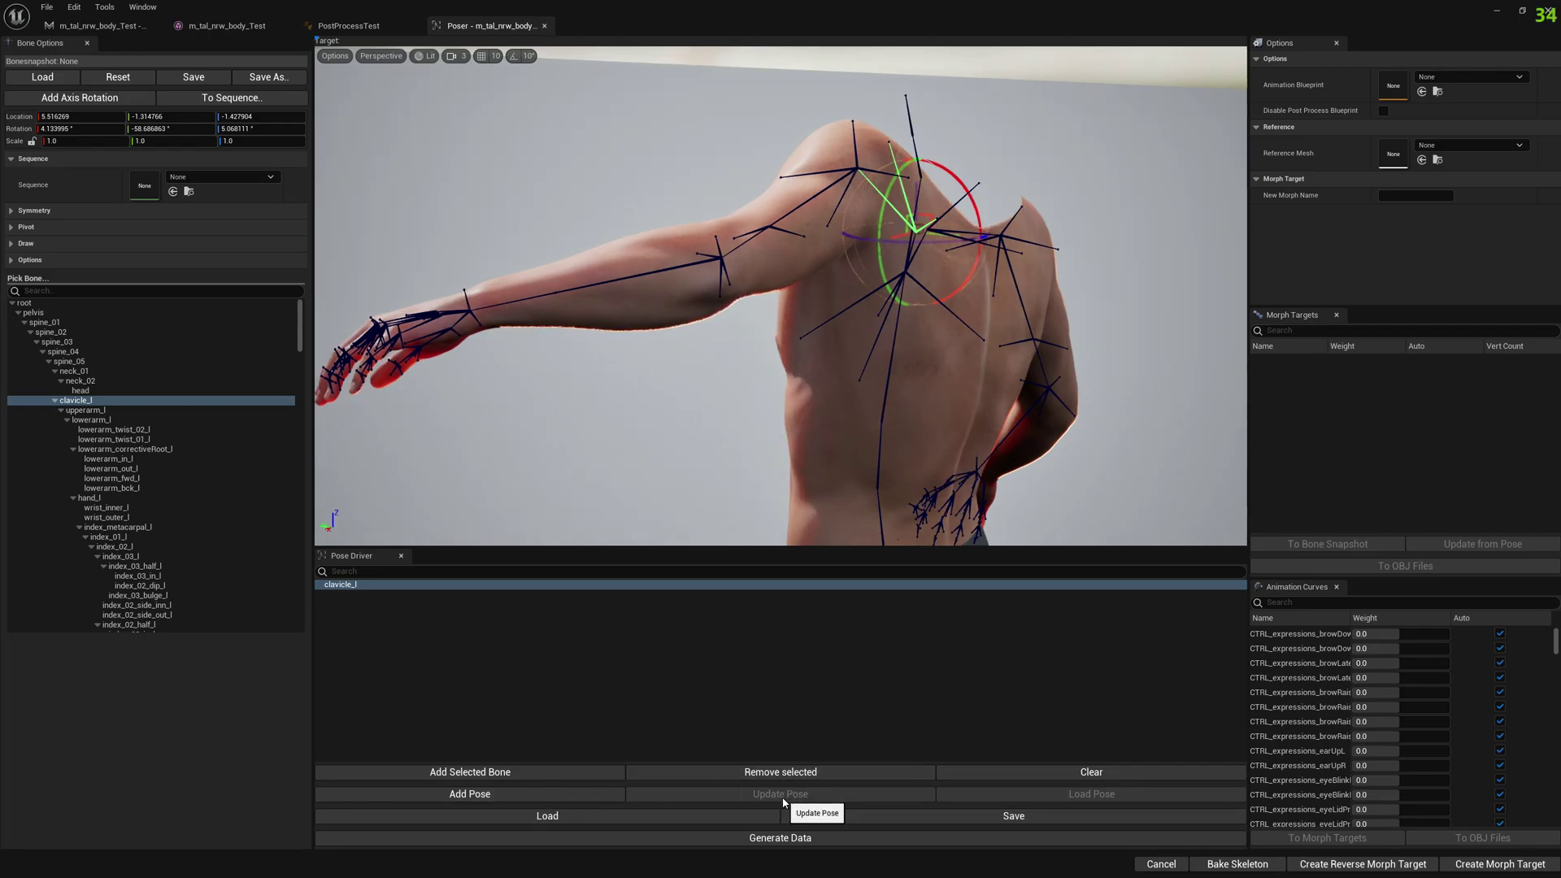
# Create a new pose named up_40 from the raised arm and select it.
pyautogui.click(514, 796)
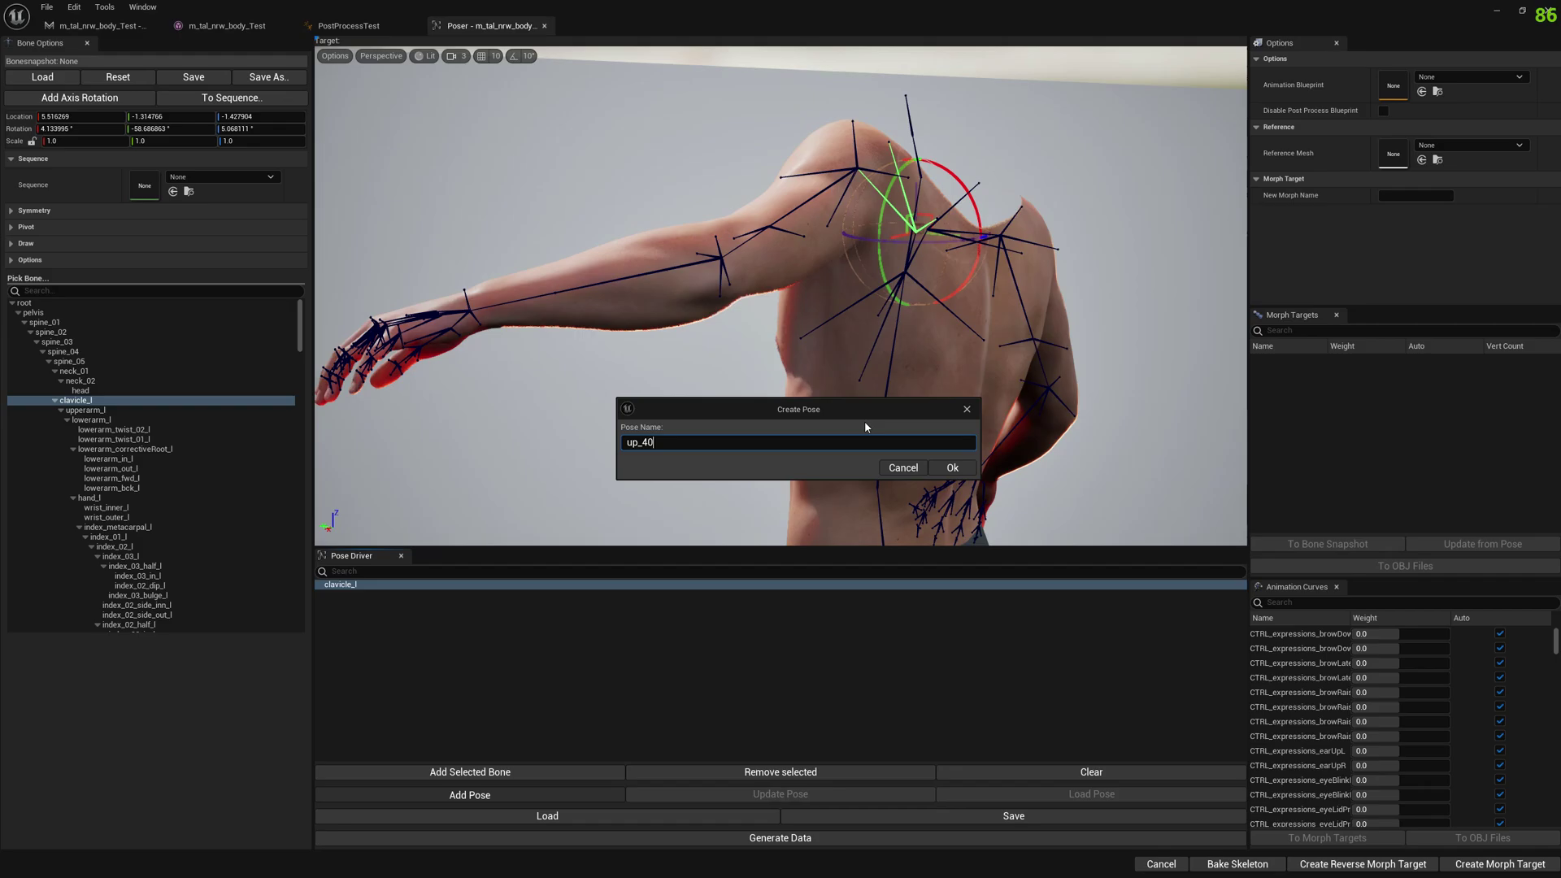
pyautogui.click(949, 470)
pyautogui.moveTo(466, 526); pyautogui.dragTo(377, 564)
pyautogui.click(341, 594)
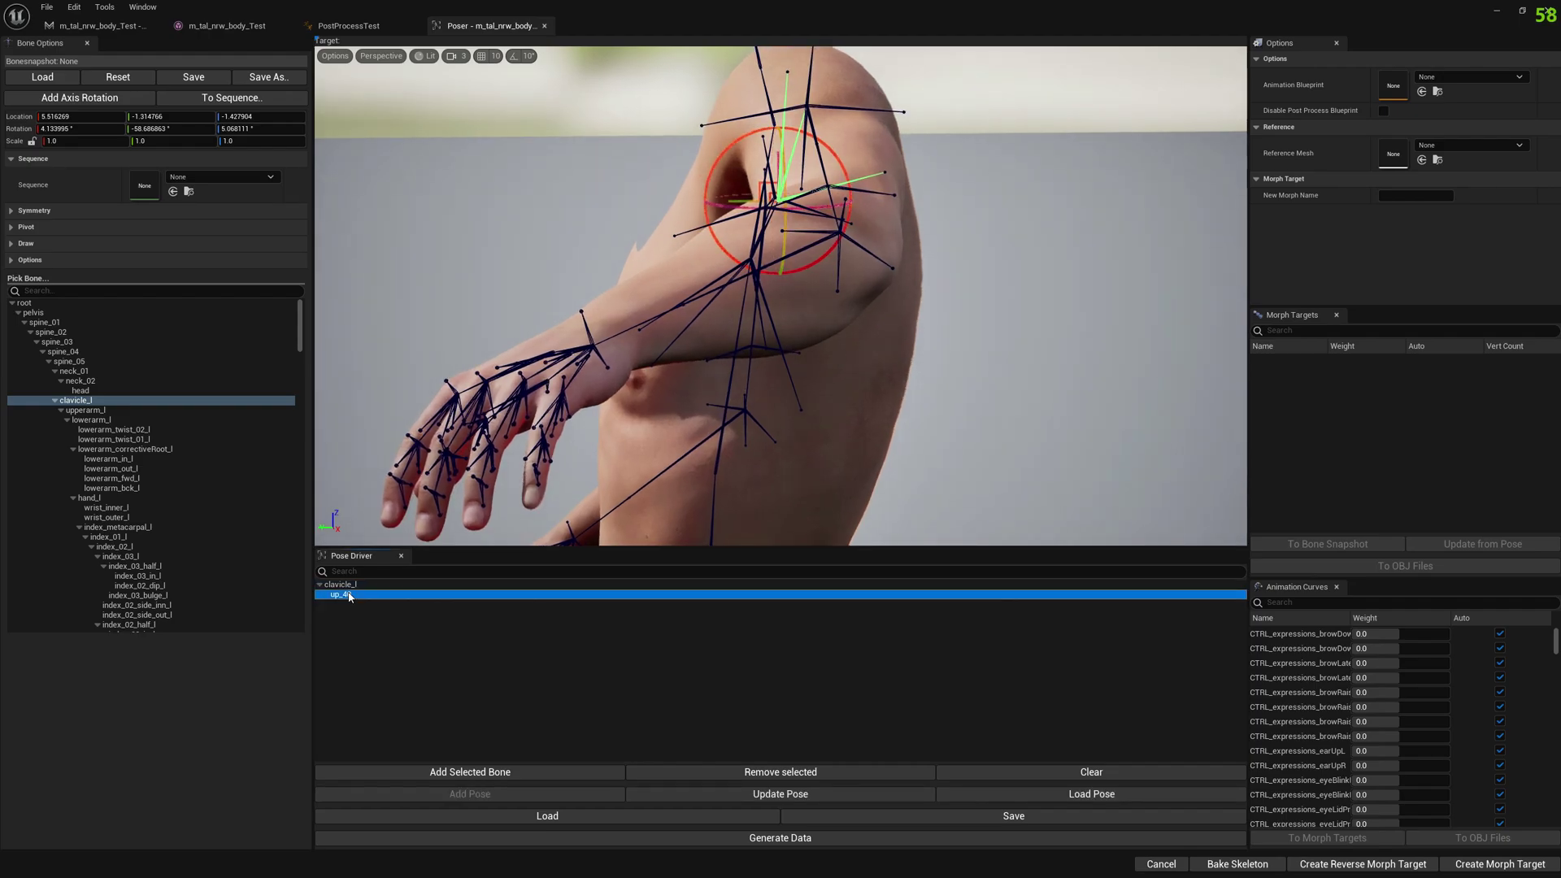
# Move clavicle_scap_l outward along its green axis and update the up_40 pose.
pyautogui.click(60, 410)
pyautogui.click(254, 429)
pyautogui.moveTo(820, 366)
pyautogui.mouseDown()
pyautogui.moveTo(797, 341)
pyautogui.moveTo(820, 366)
pyautogui.moveTo(805, 357)
pyautogui.mouseUp()
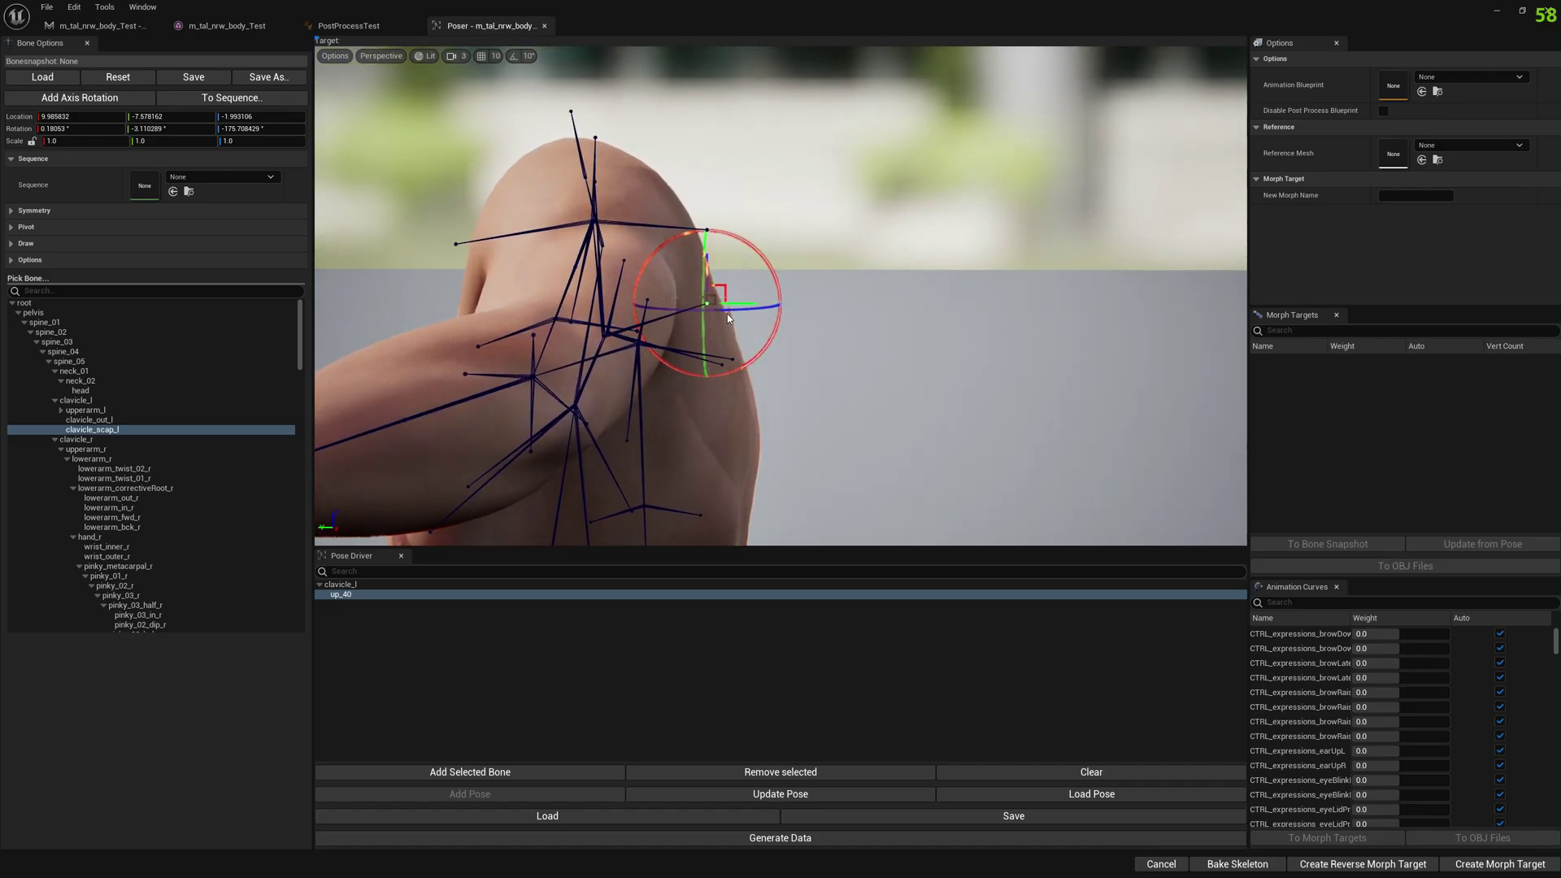
pyautogui.moveTo(734, 311); pyautogui.dragTo(1157, 279)
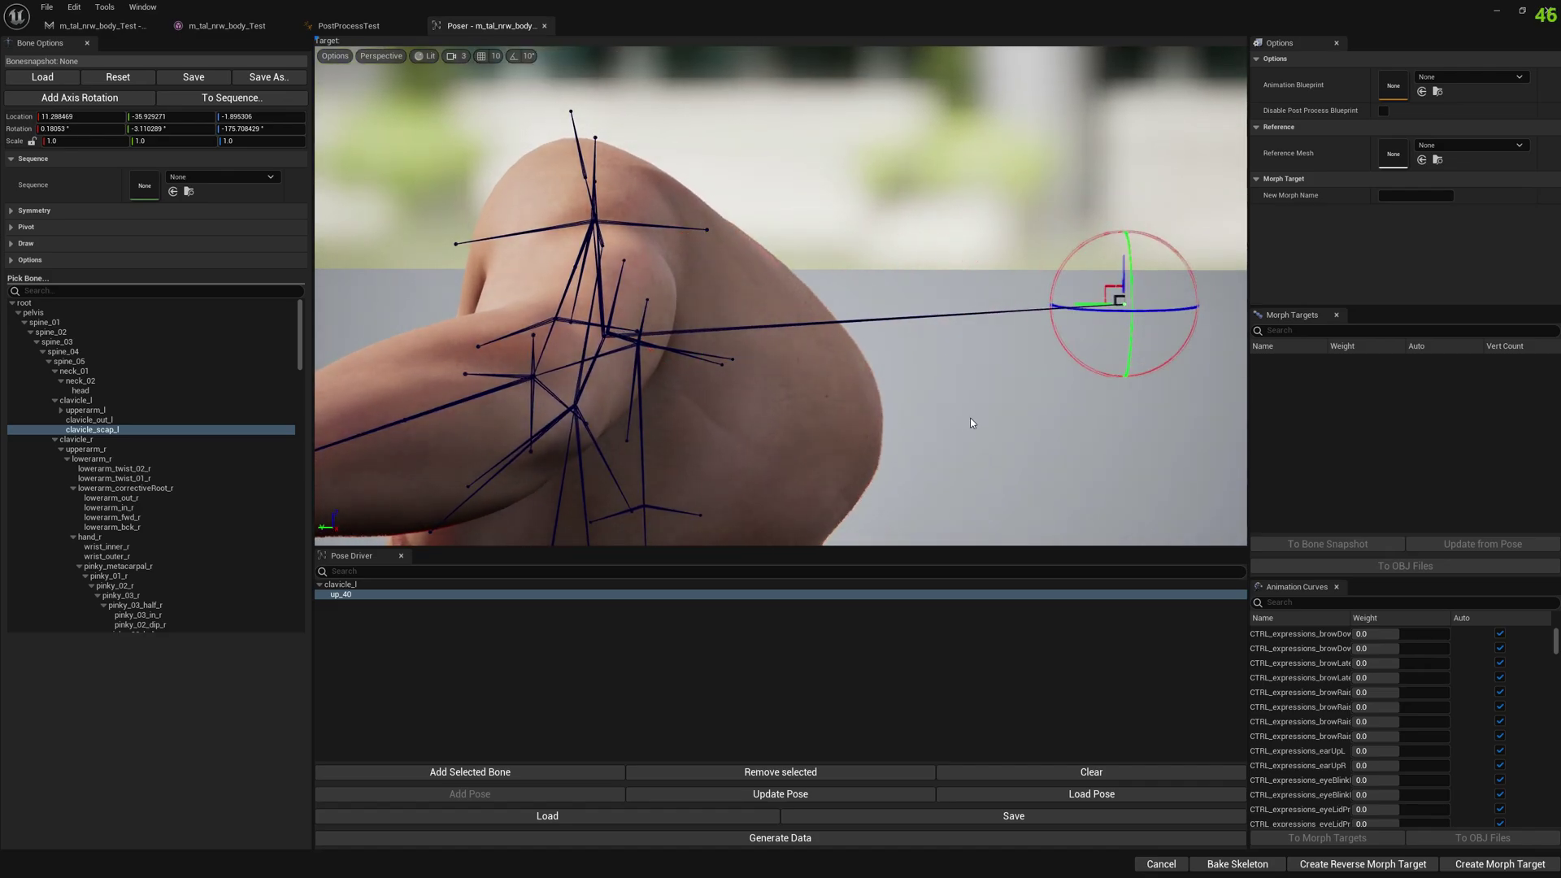
pyautogui.moveTo(966, 432); pyautogui.dragTo(838, 419)
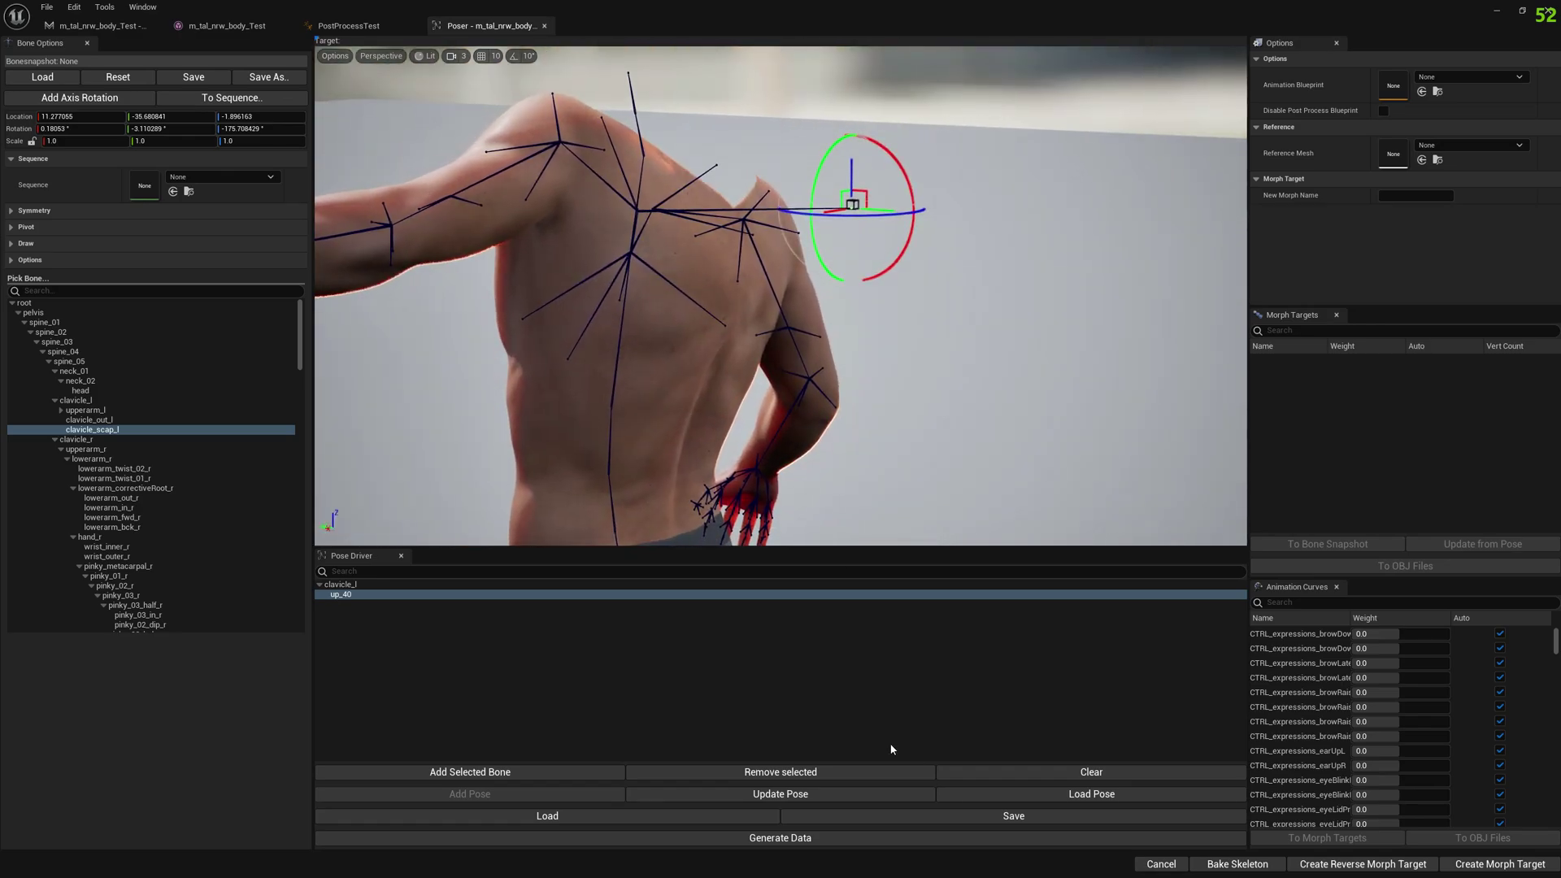
pyautogui.click(789, 794)
# Refine the clavicle_scap_l position for up_40 and begin saving the pose driver asset.
pyautogui.click(345, 597)
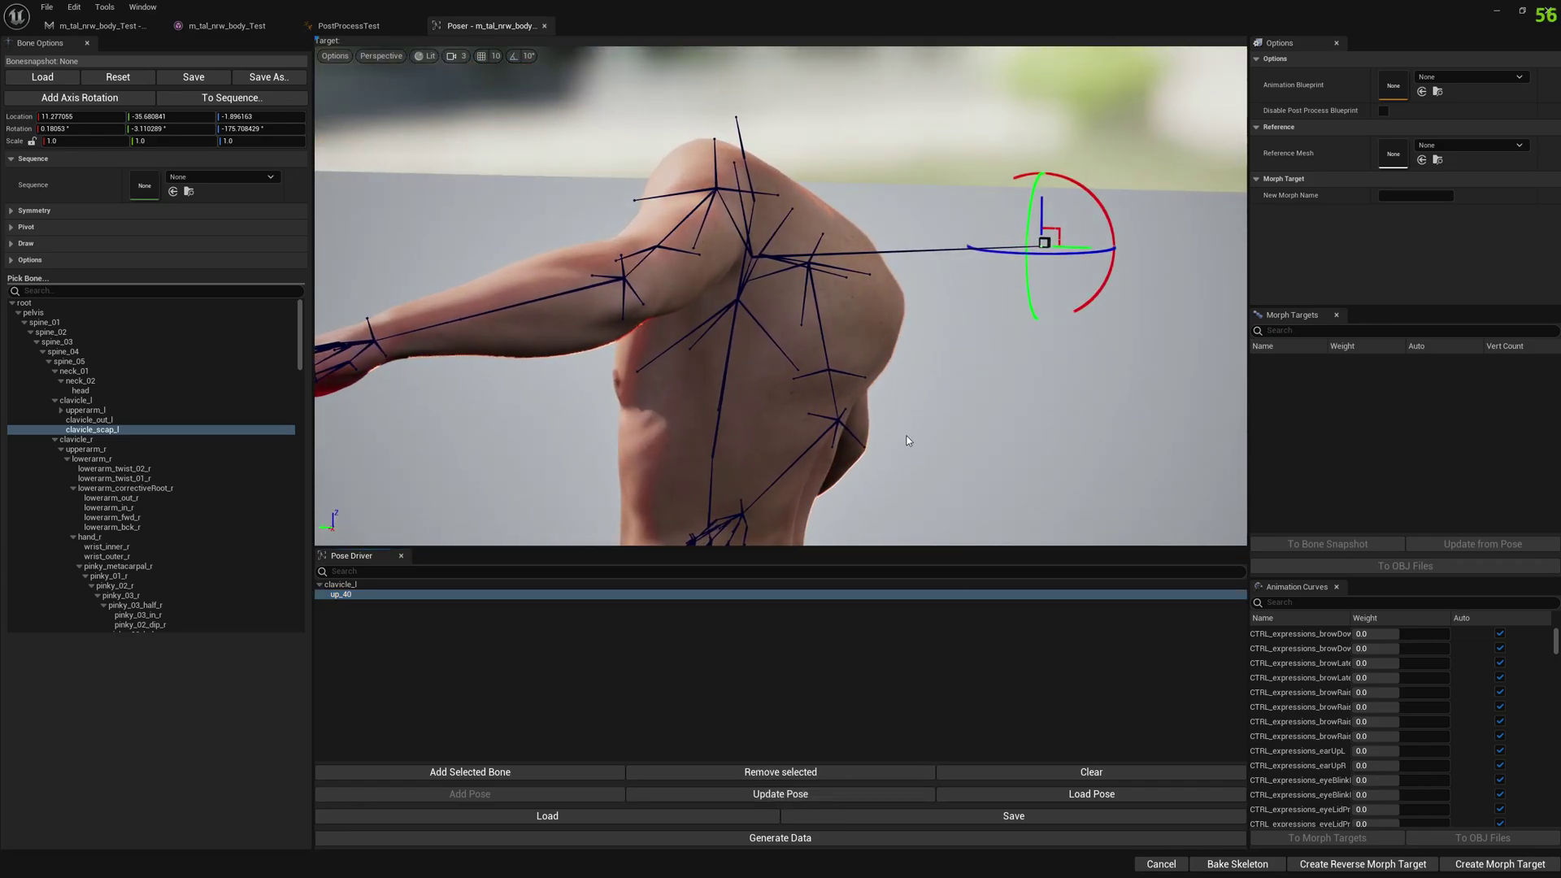
pyautogui.moveTo(906, 435); pyautogui.dragTo(935, 452, button='right')
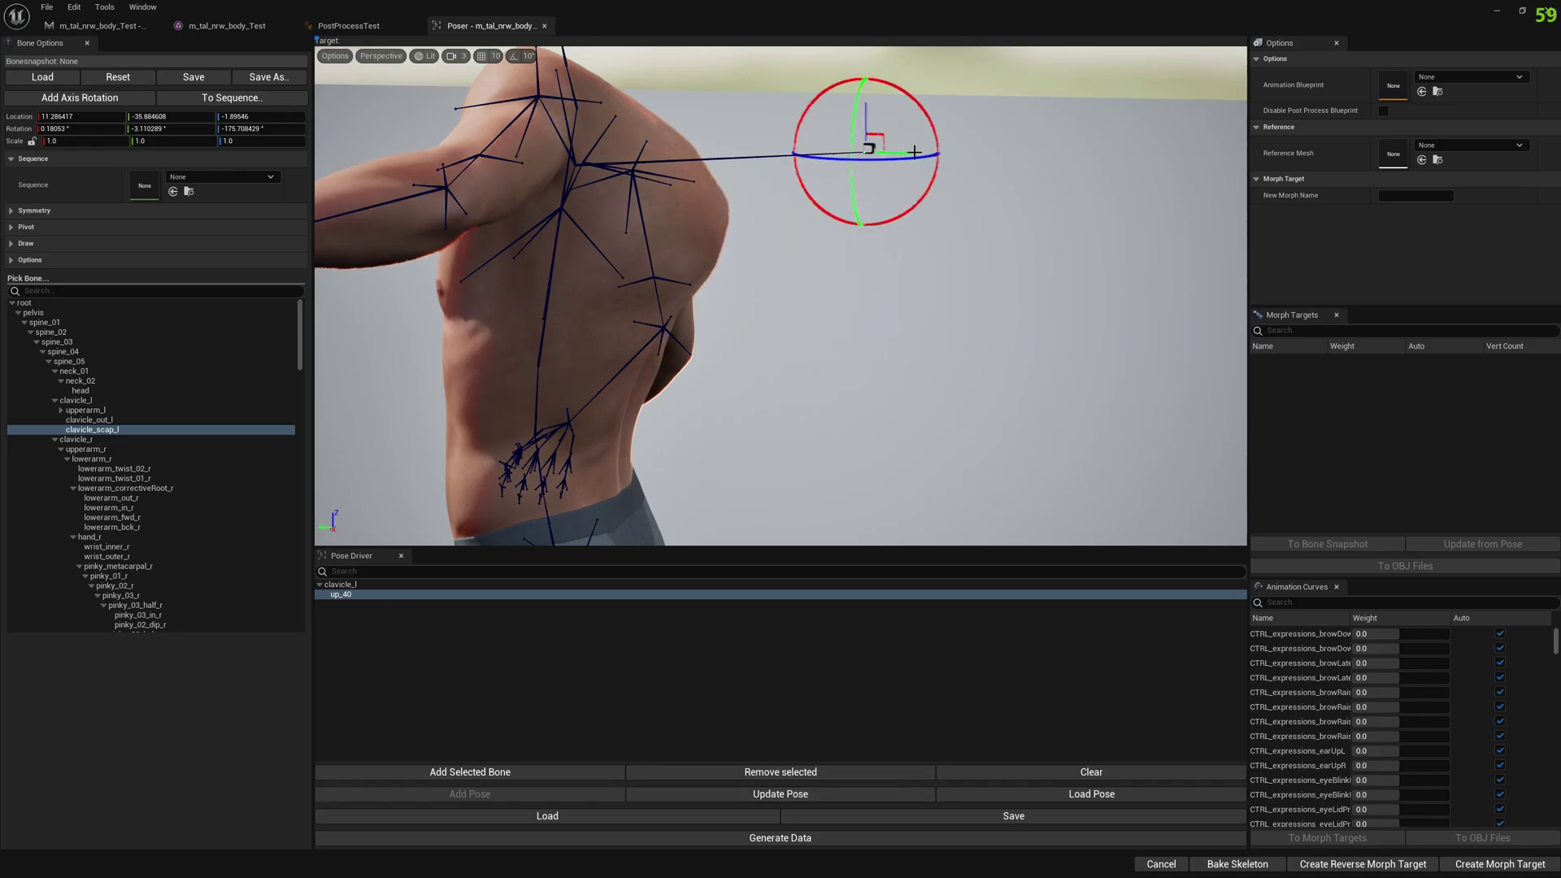
pyautogui.moveTo(899, 151); pyautogui.dragTo(945, 153)
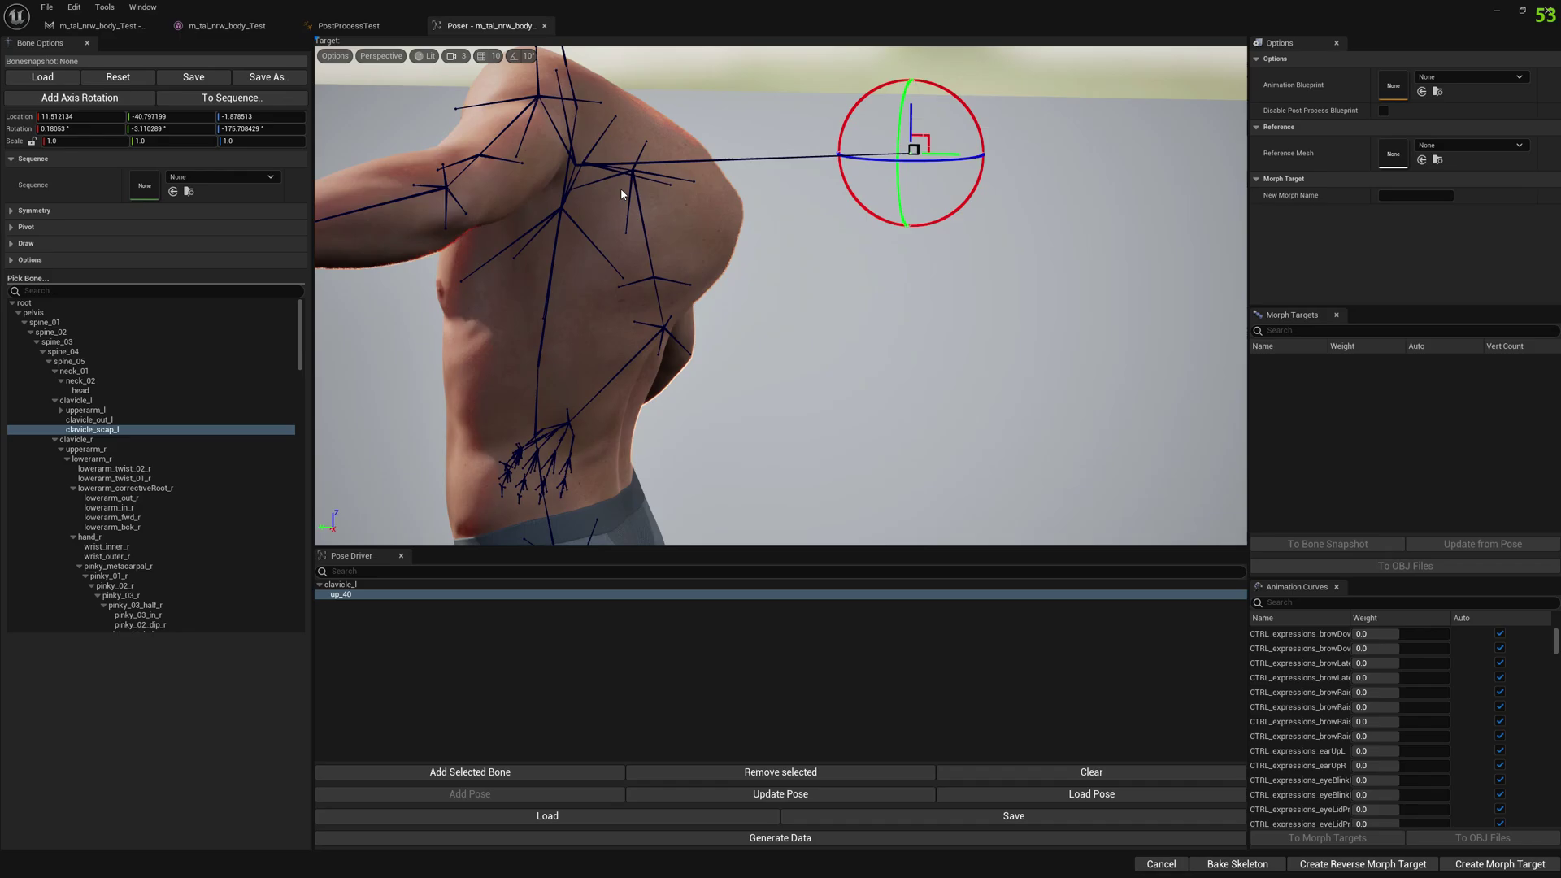
pyautogui.click(773, 797)
pyautogui.click(895, 818)
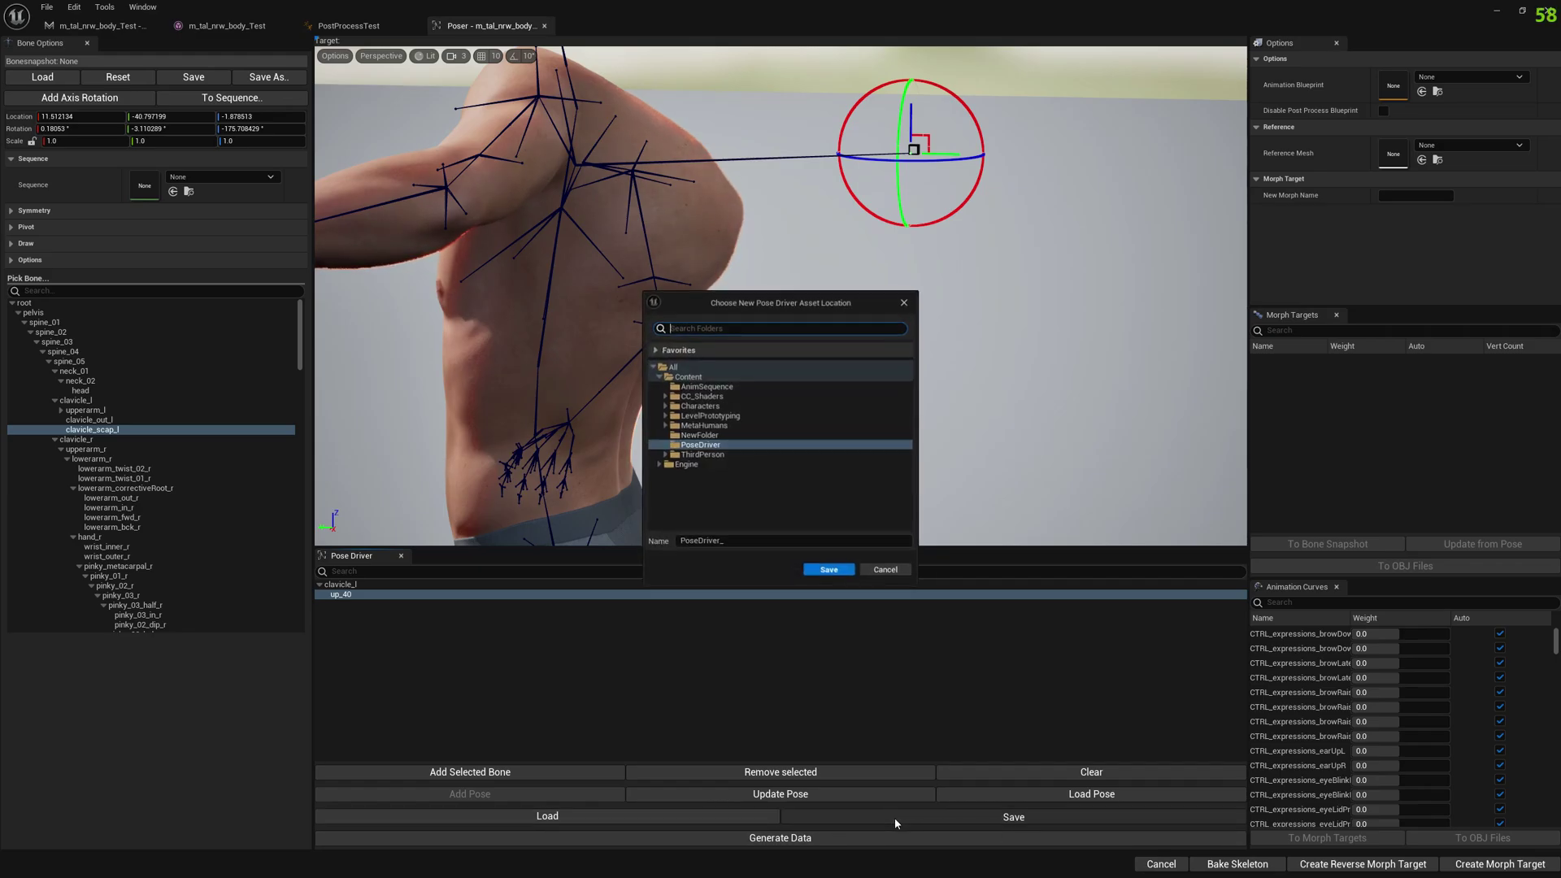
# Save the pose driver as PoseDriver_Test and dismiss the confirmation.
pyautogui.click(905, 302)
pyautogui.click(1013, 817)
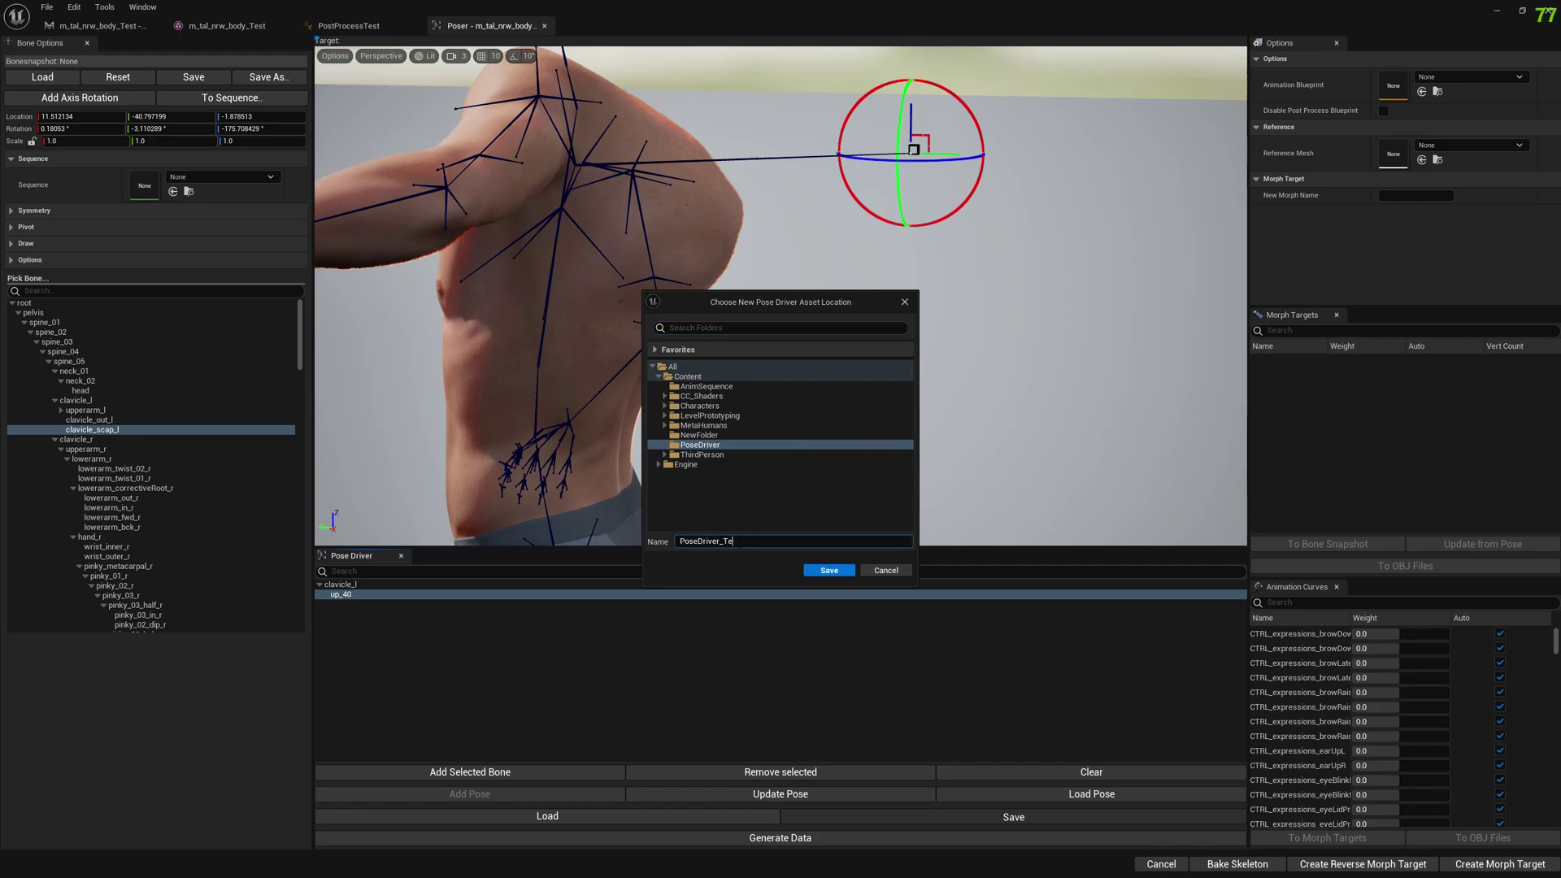
pyautogui.click(838, 572)
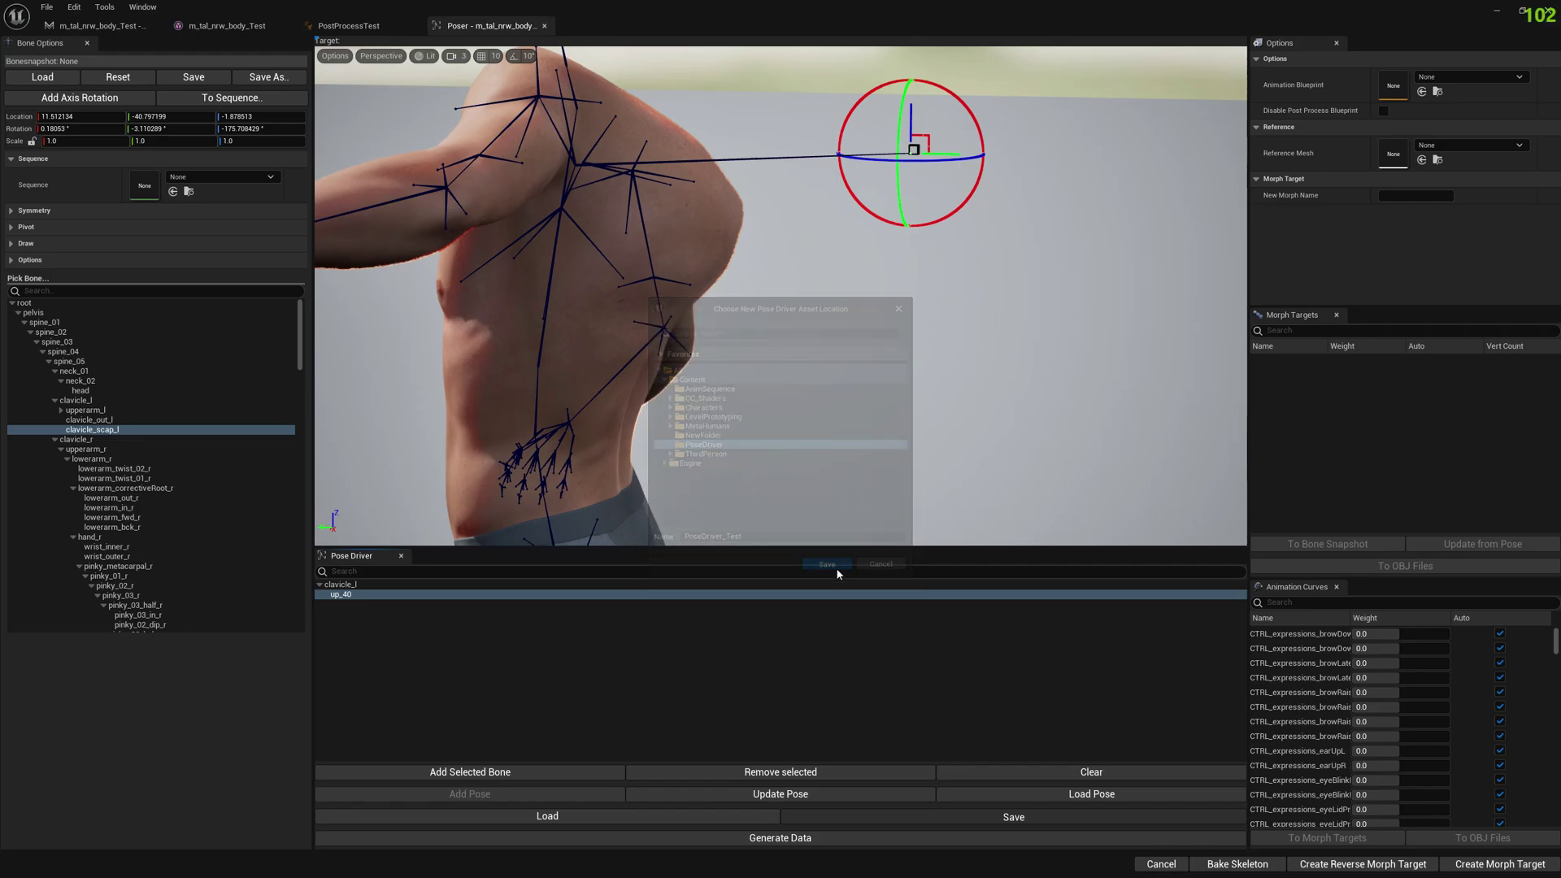
pyautogui.click(867, 456)
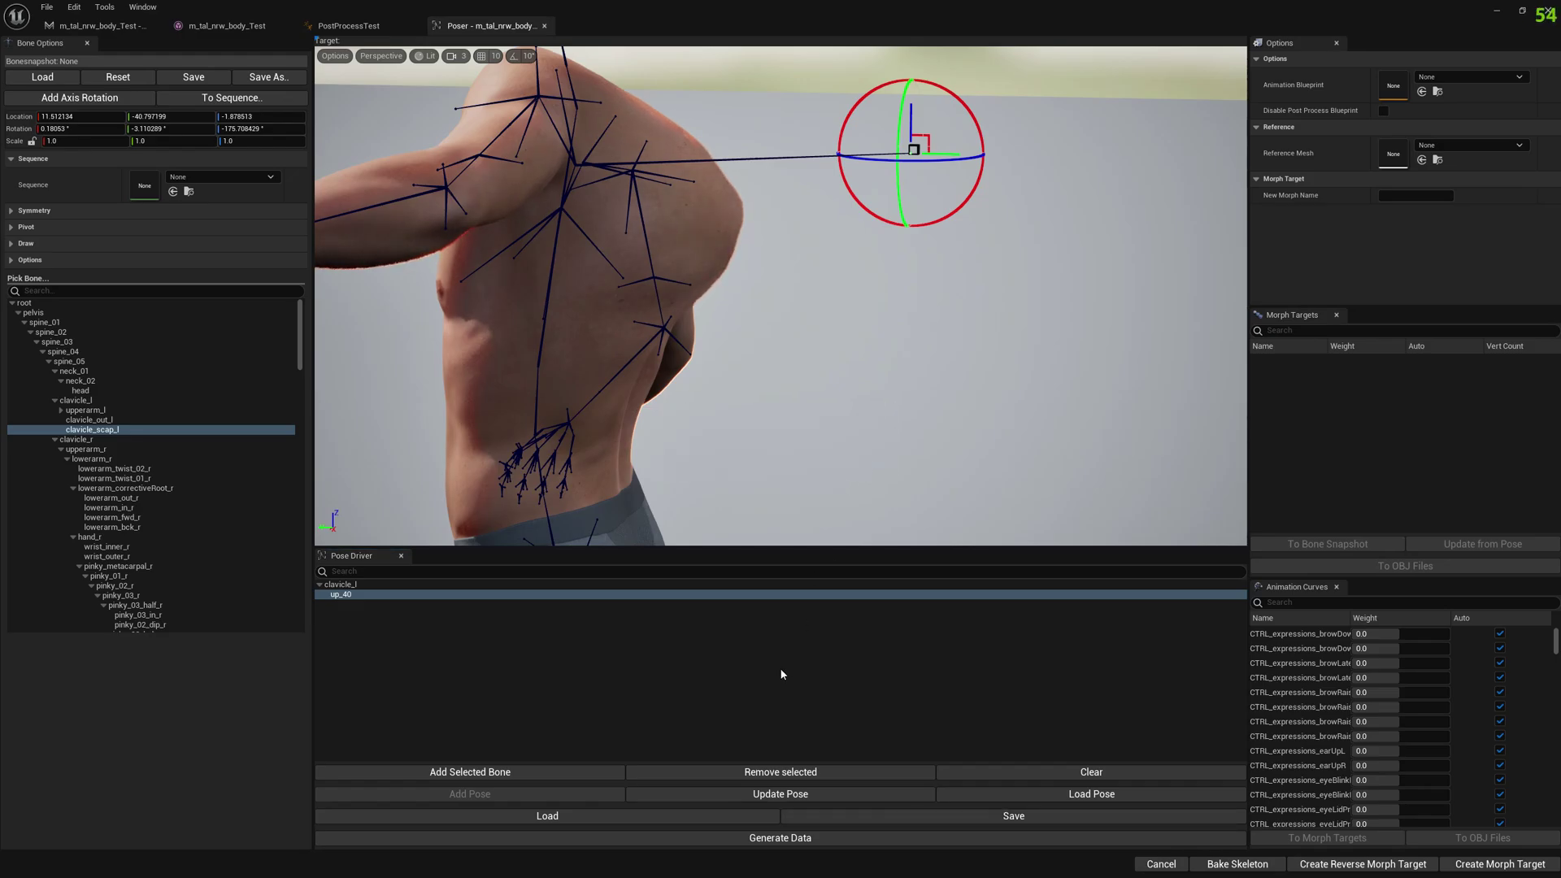
# Clear the pose driver list, reset the skeleton, and reload PoseDriver_Test.
pyautogui.click(1116, 775)
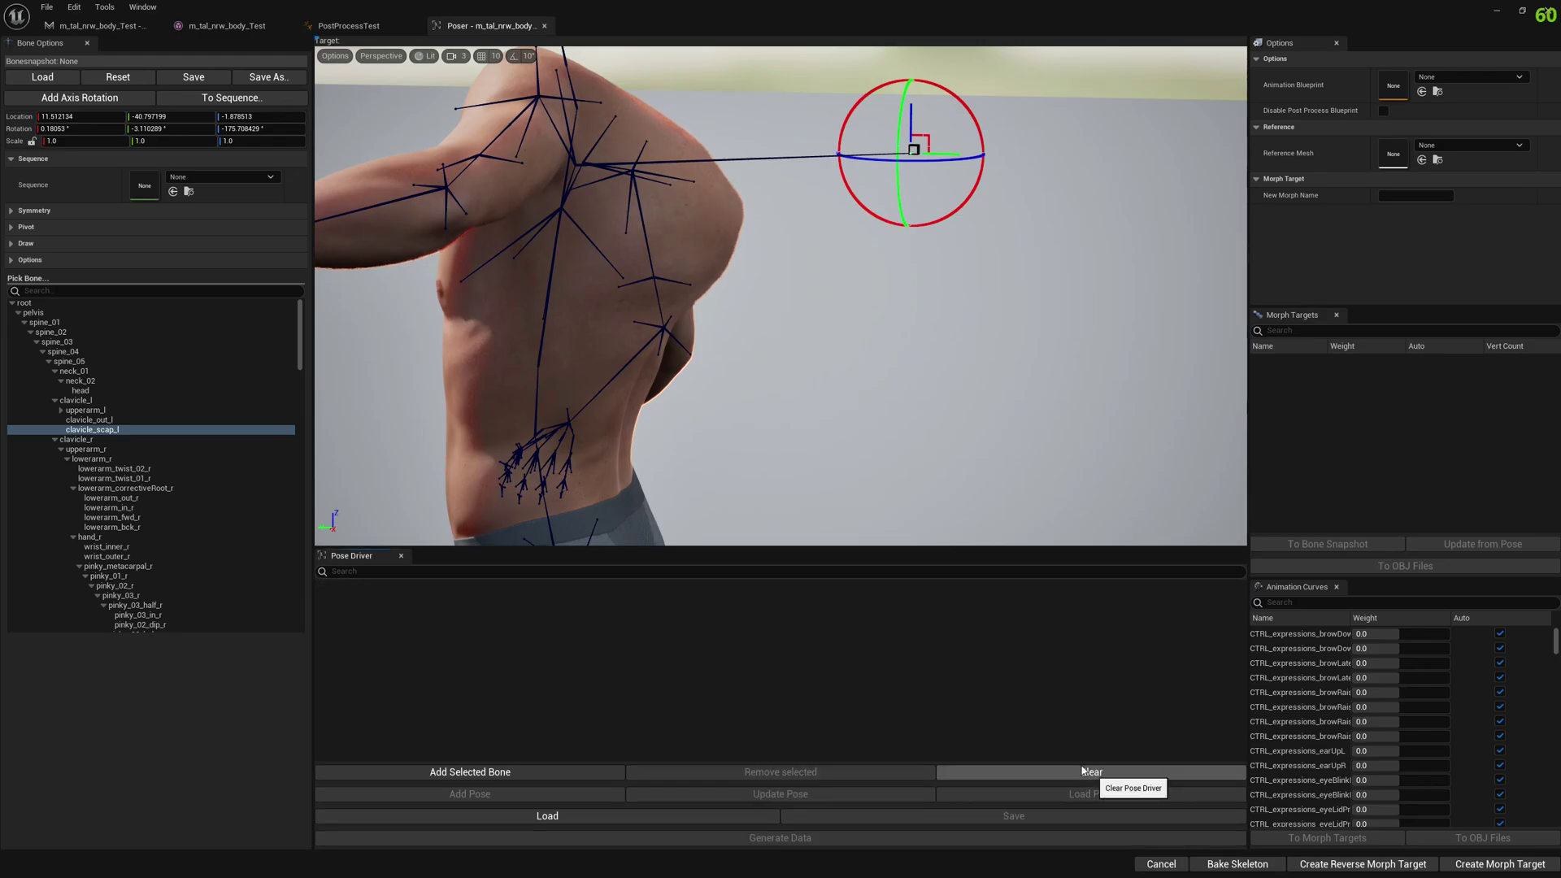
pyautogui.click(116, 83)
pyautogui.click(627, 817)
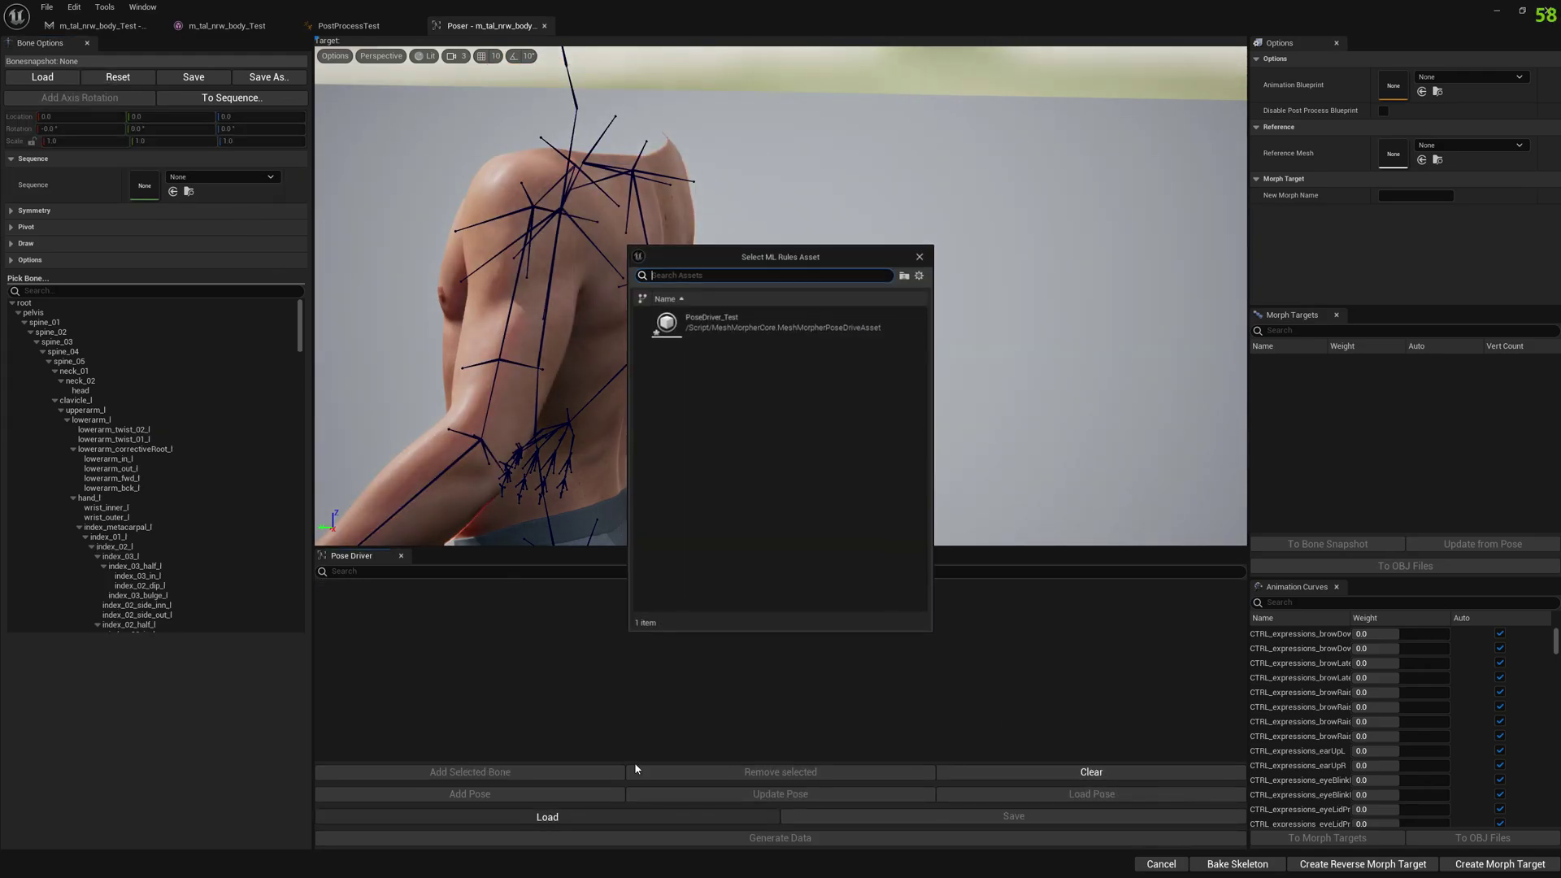
pyautogui.click(714, 323)
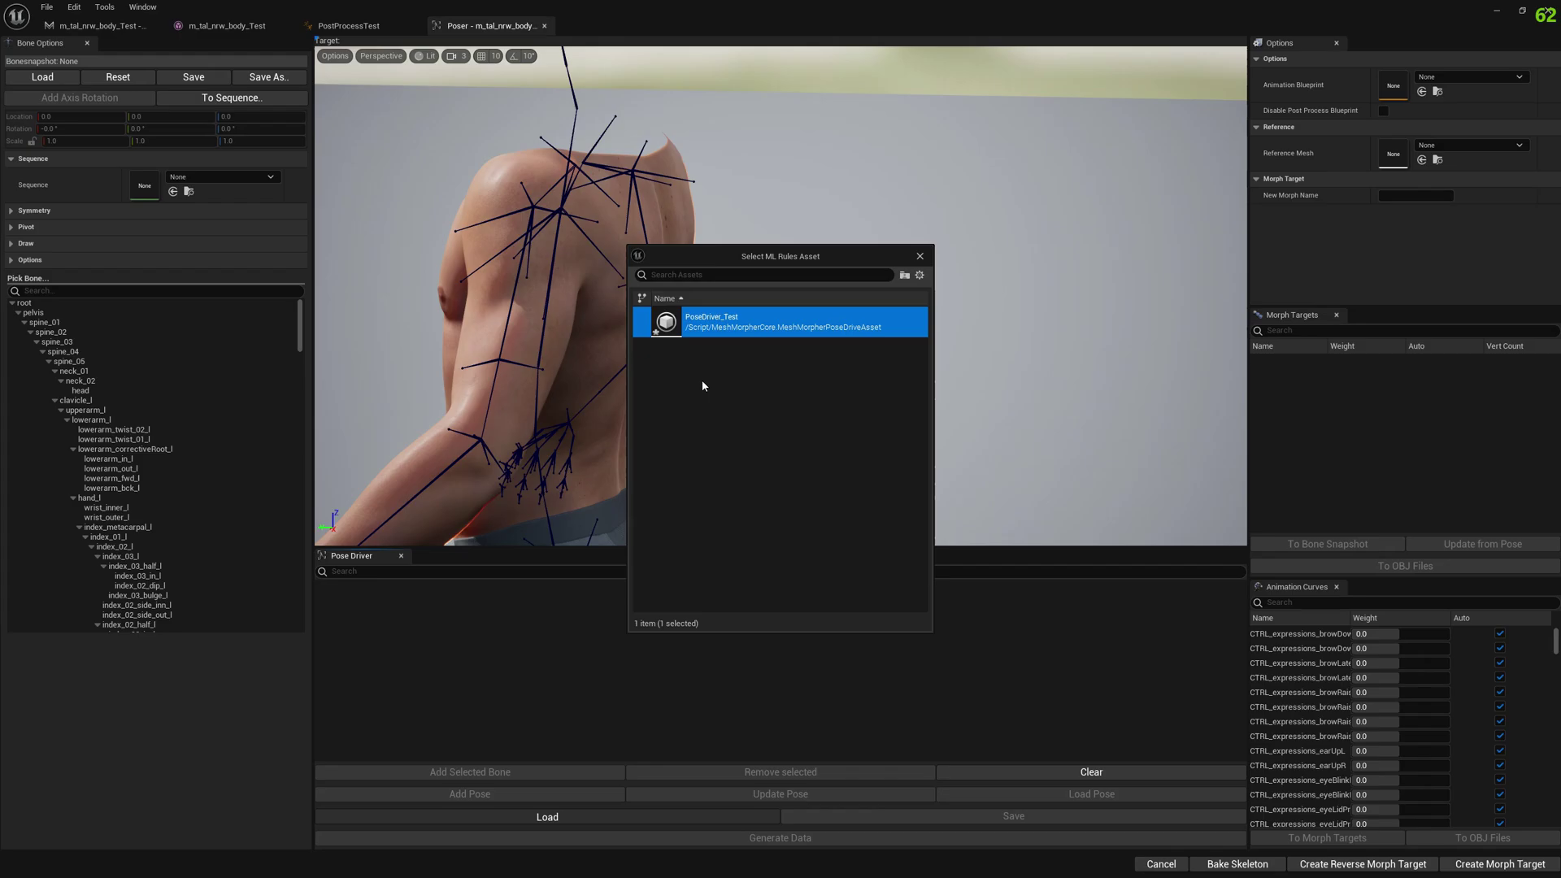
pyautogui.doubleClick(770, 325)
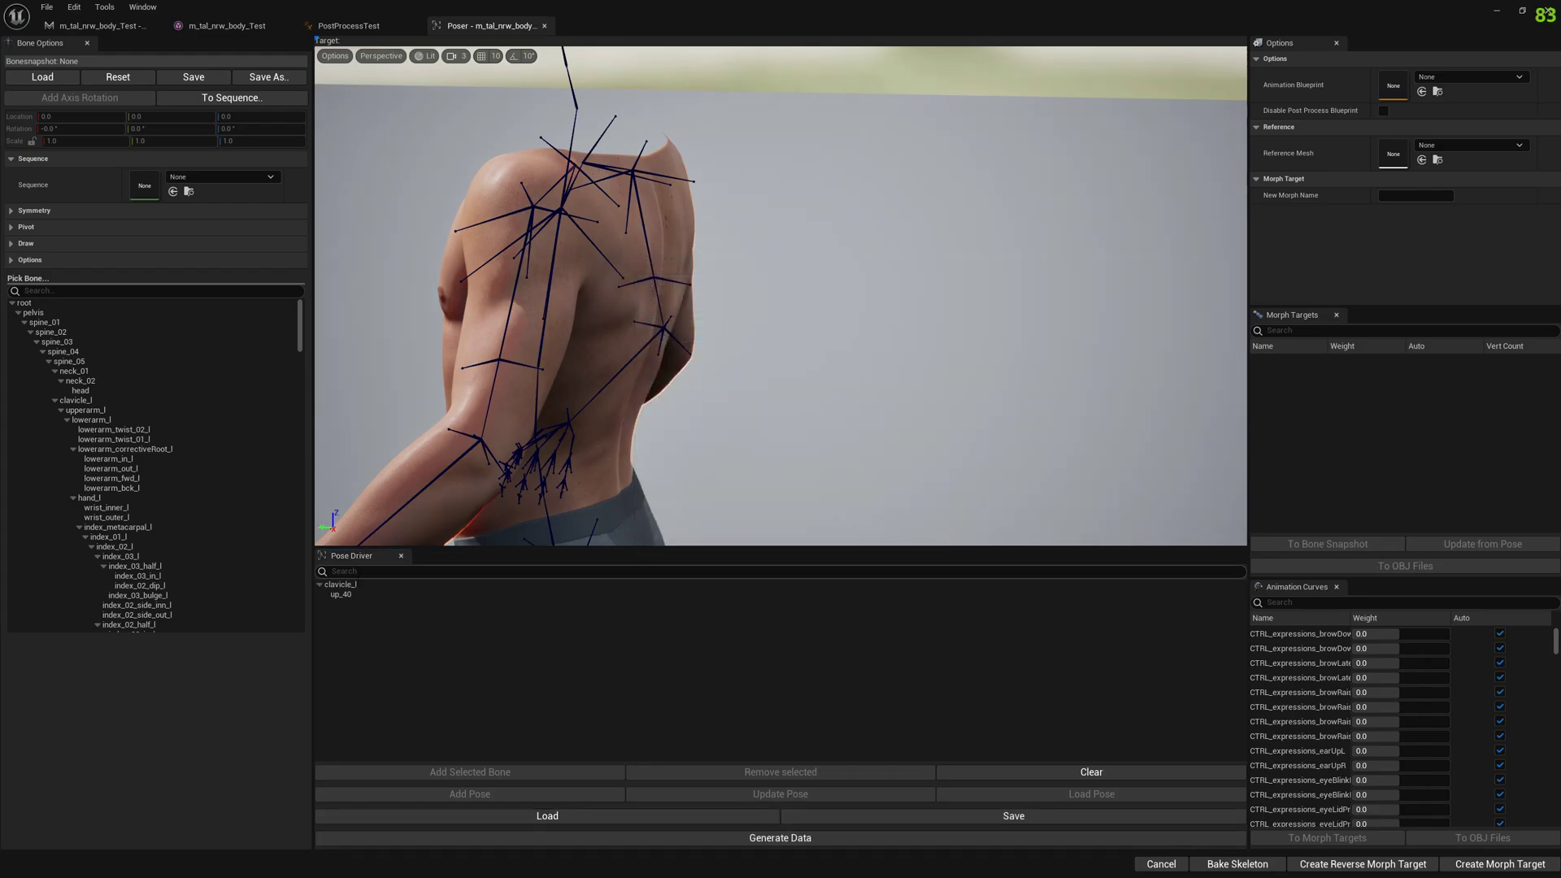
# Load the up_40 pose to restore the raised arm and check it from several angles.
pyautogui.click(367, 596)
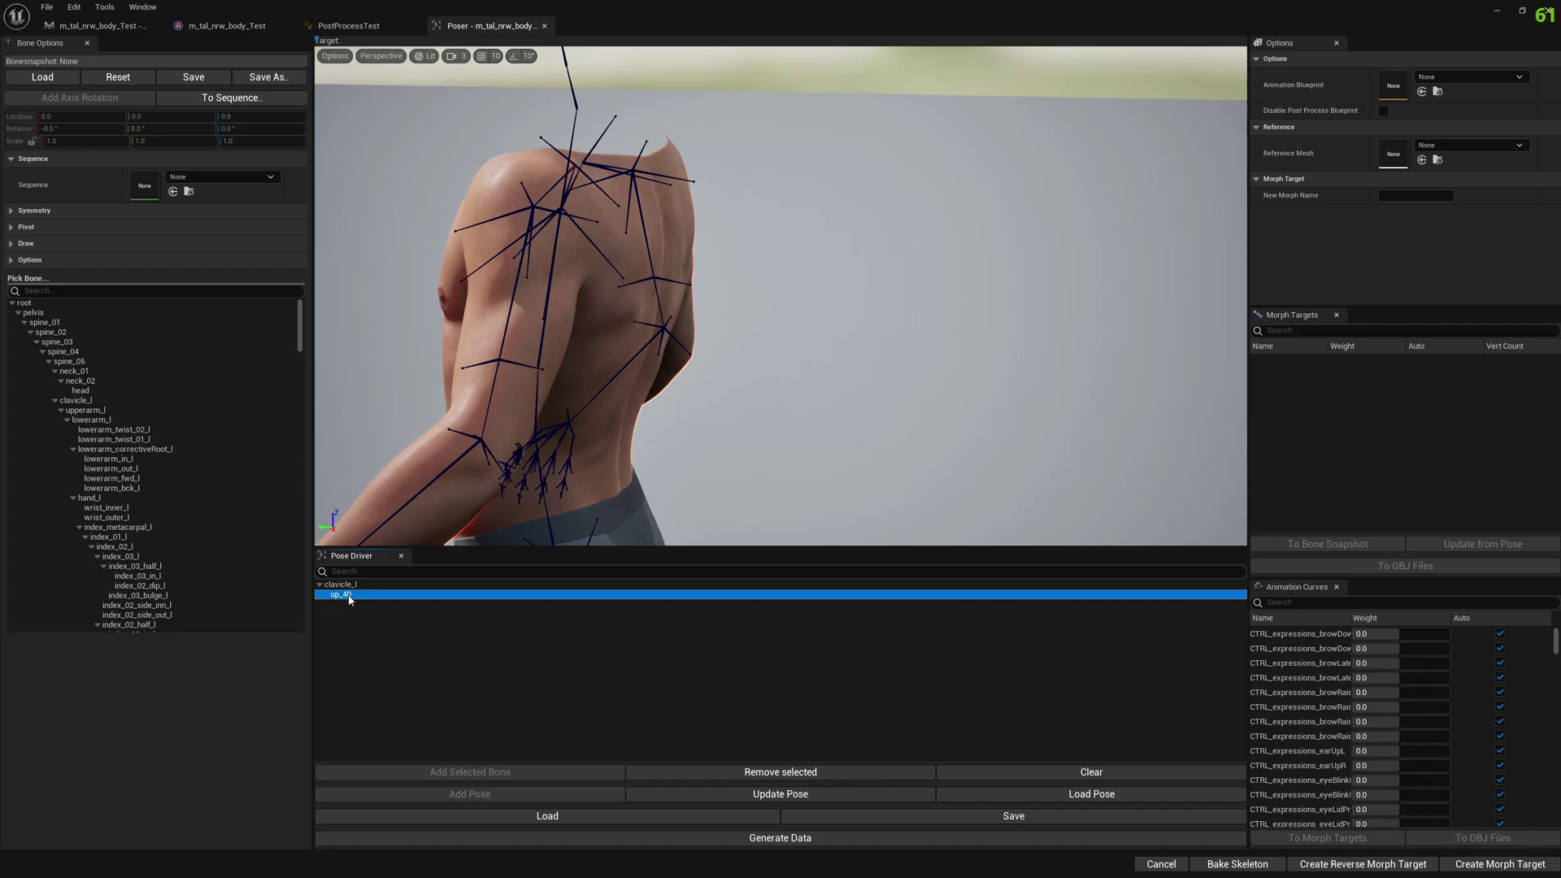
pyautogui.click(1078, 797)
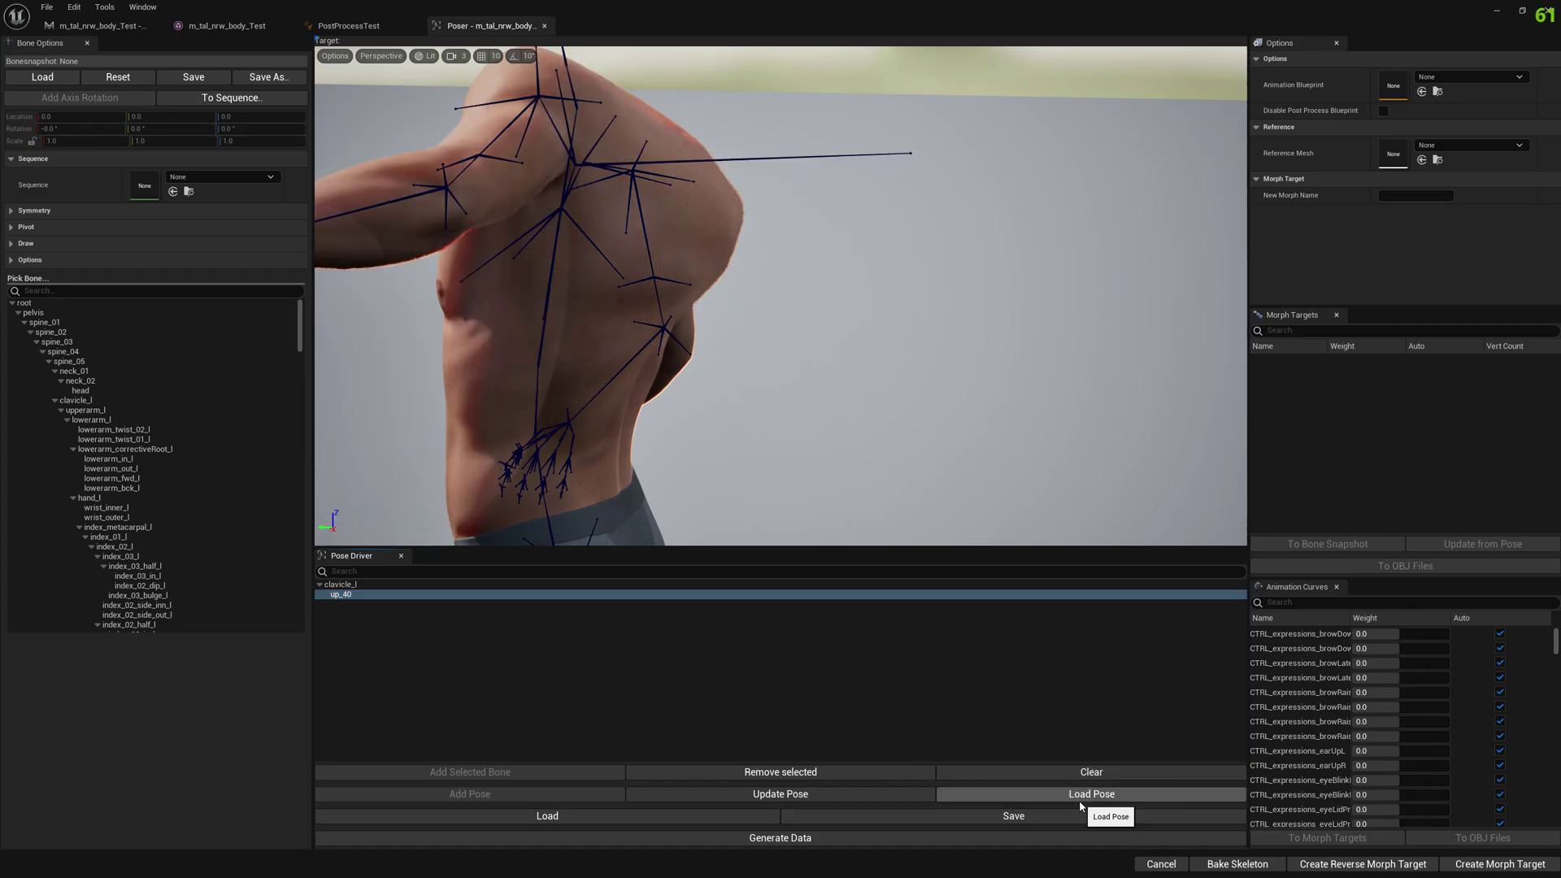
pyautogui.moveTo(700, 327); pyautogui.dragTo(828, 241, button='right')
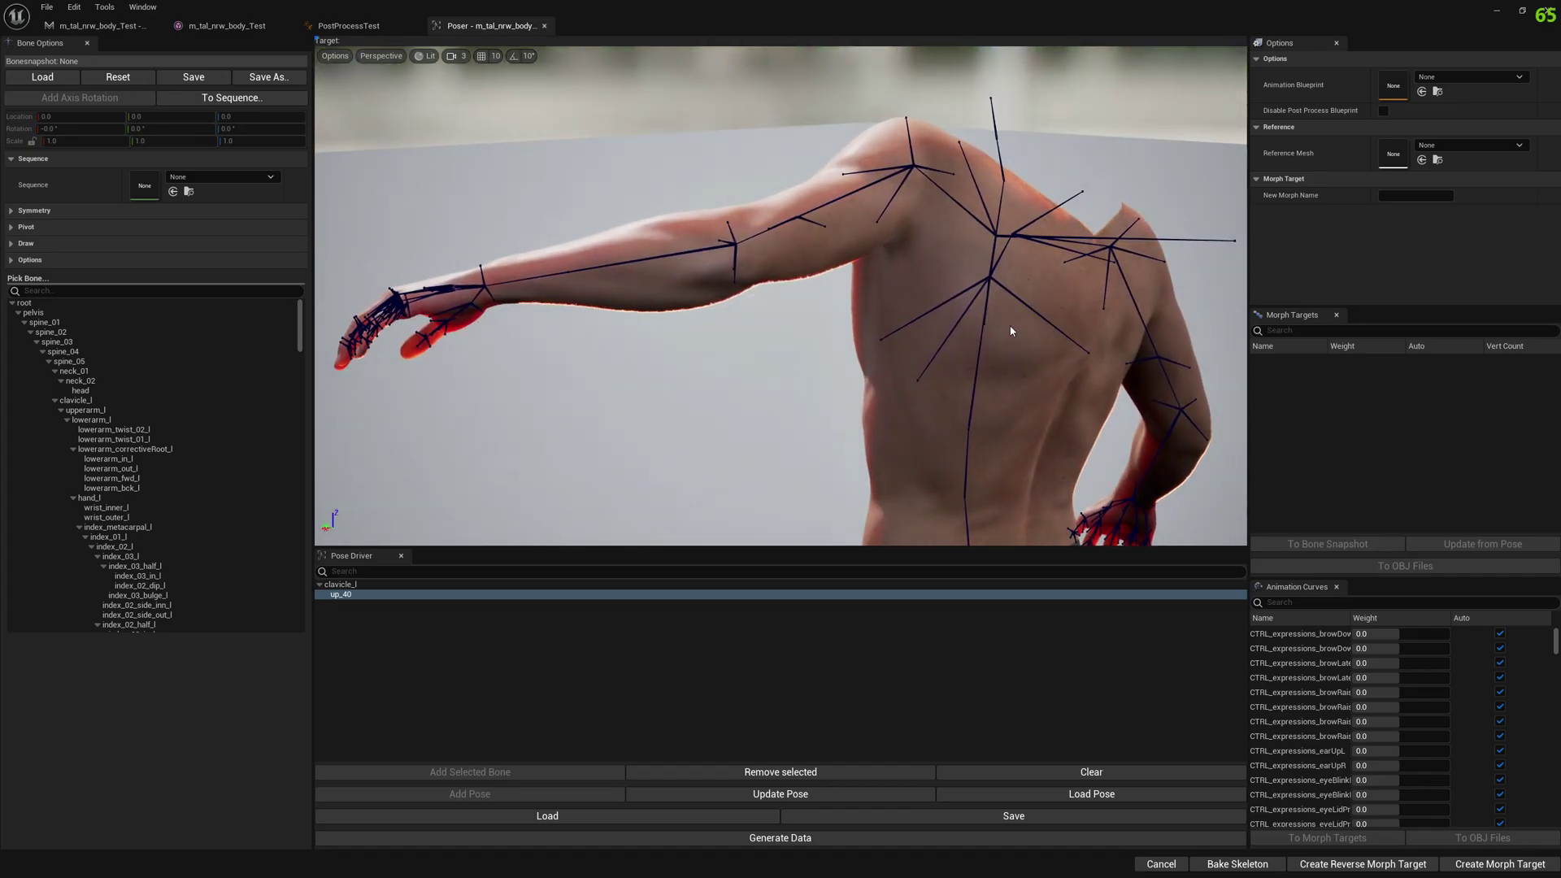
pyautogui.moveTo(1011, 331); pyautogui.dragTo(935, 341, button='right')
pyautogui.moveTo(781, 292); pyautogui.dragTo(719, 305, button='right')
pyautogui.click(358, 586)
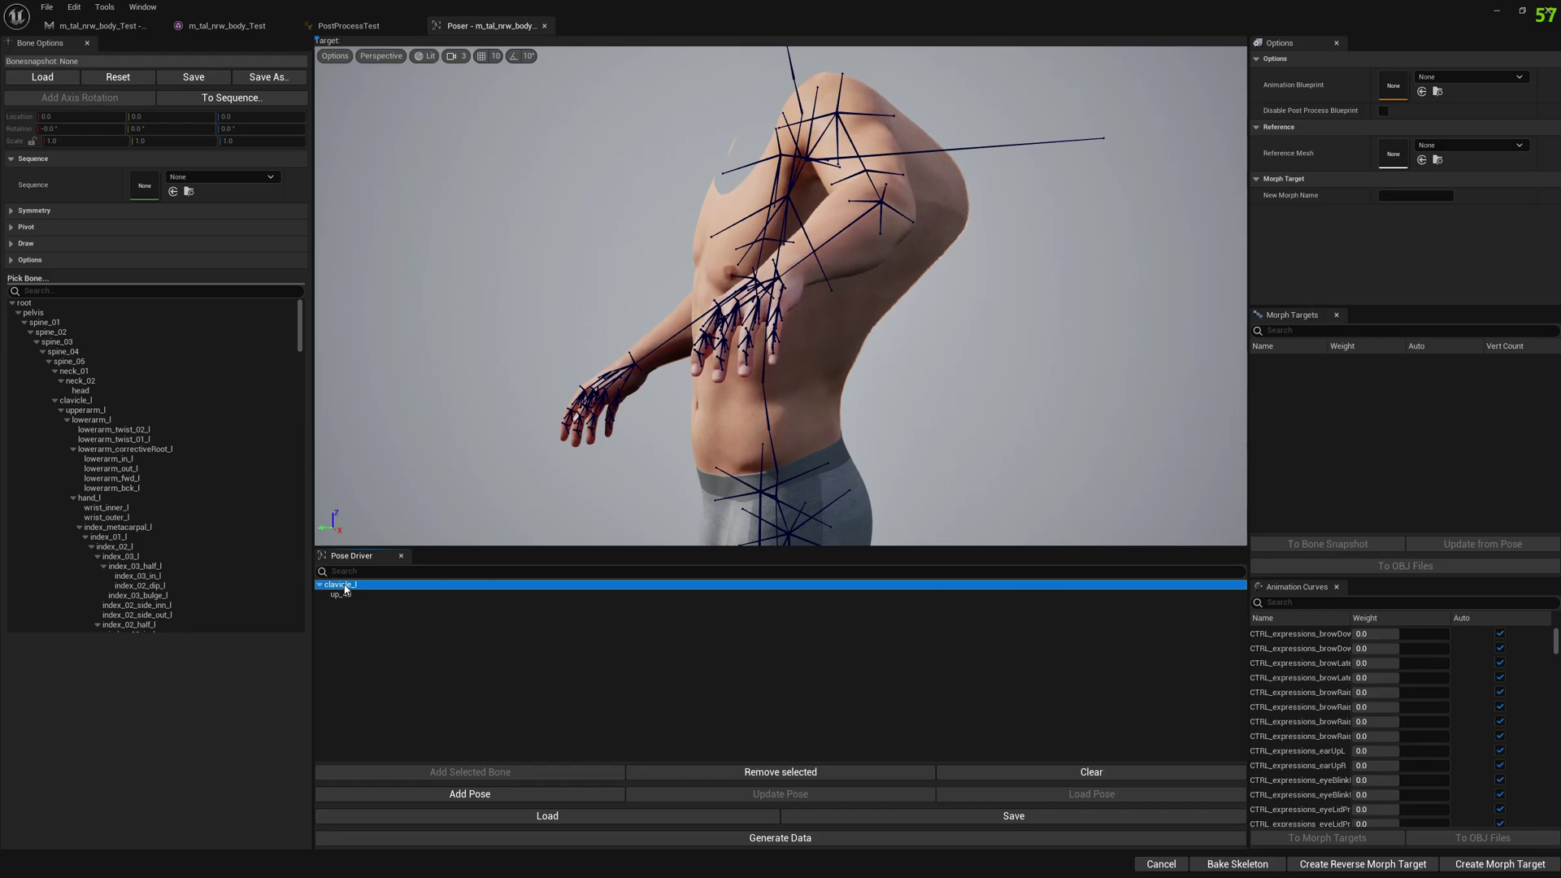
# Set the clavicle_l driver's RBF solver type to Interpolative, then bring up the Pose Driver documentation.
pyautogui.rightClick(346, 590)
pyautogui.click(387, 637)
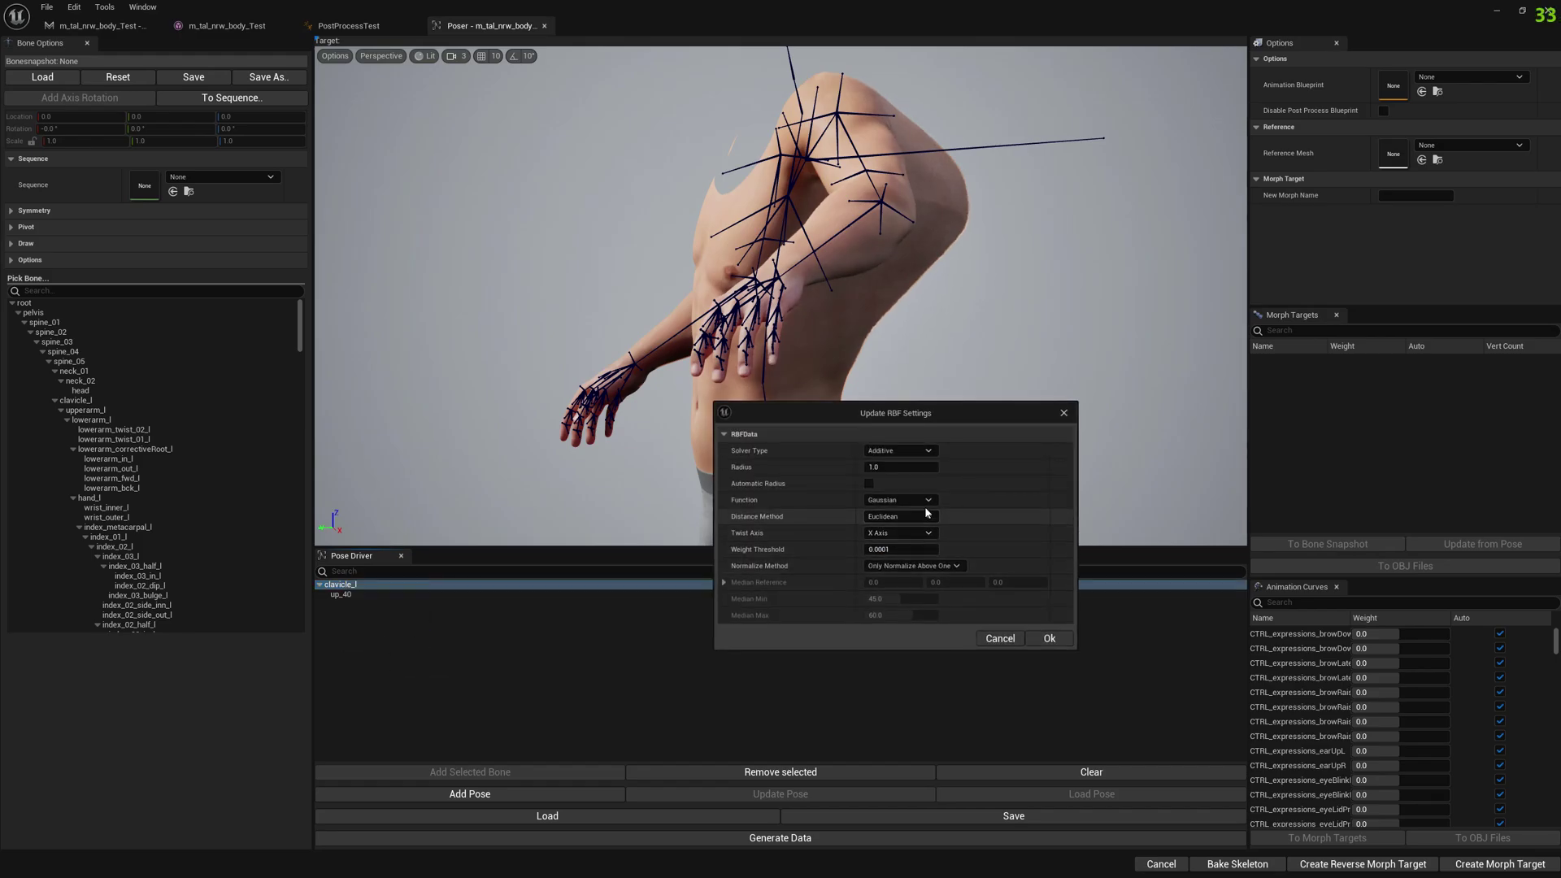
pyautogui.click(901, 451)
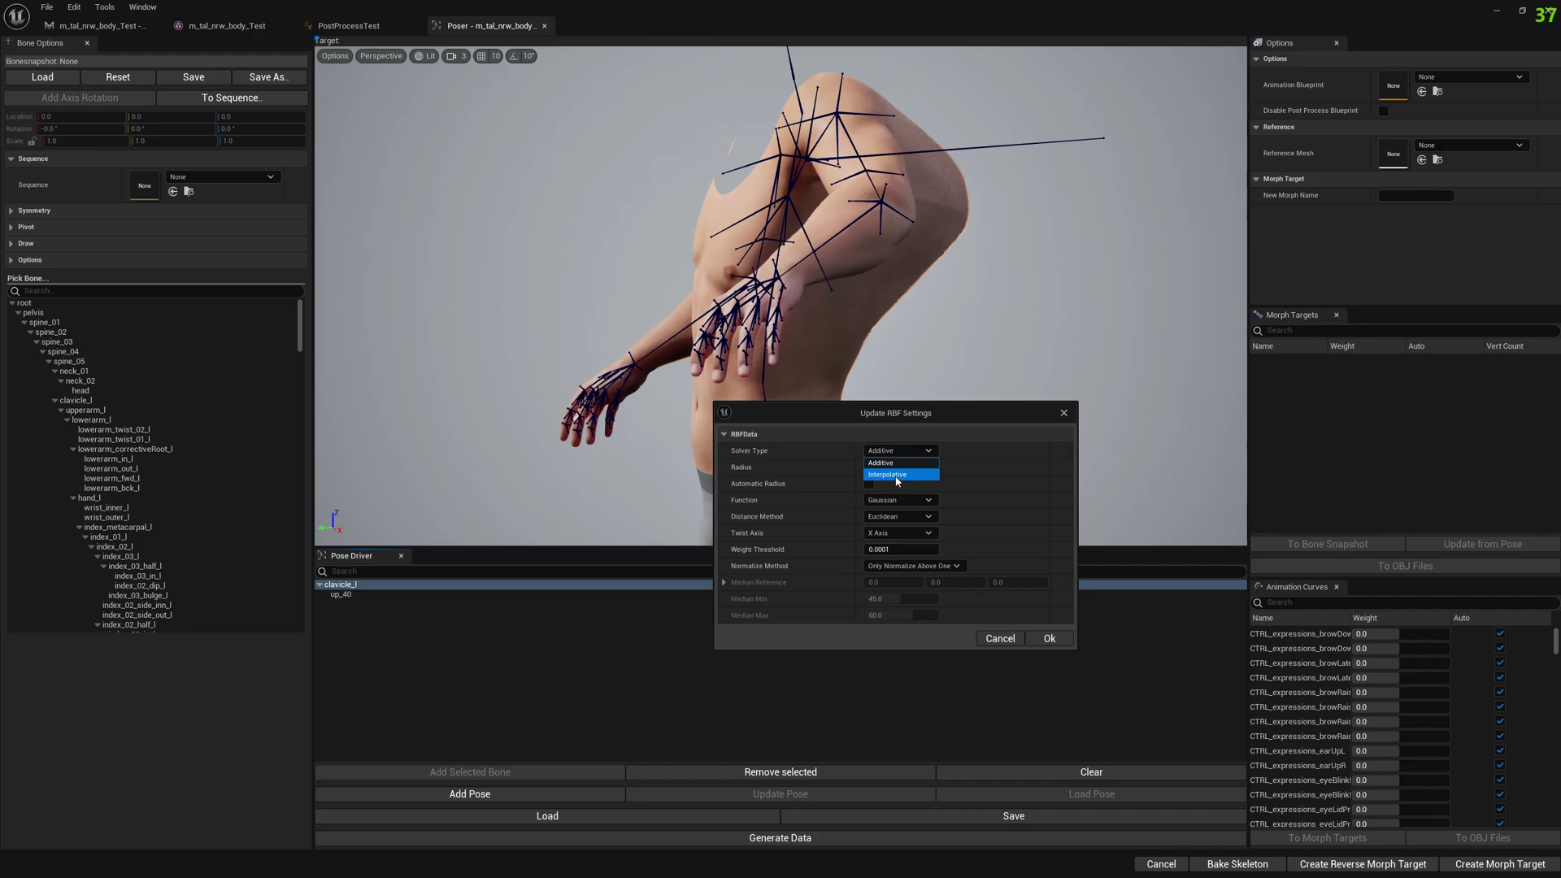
pyautogui.click(898, 475)
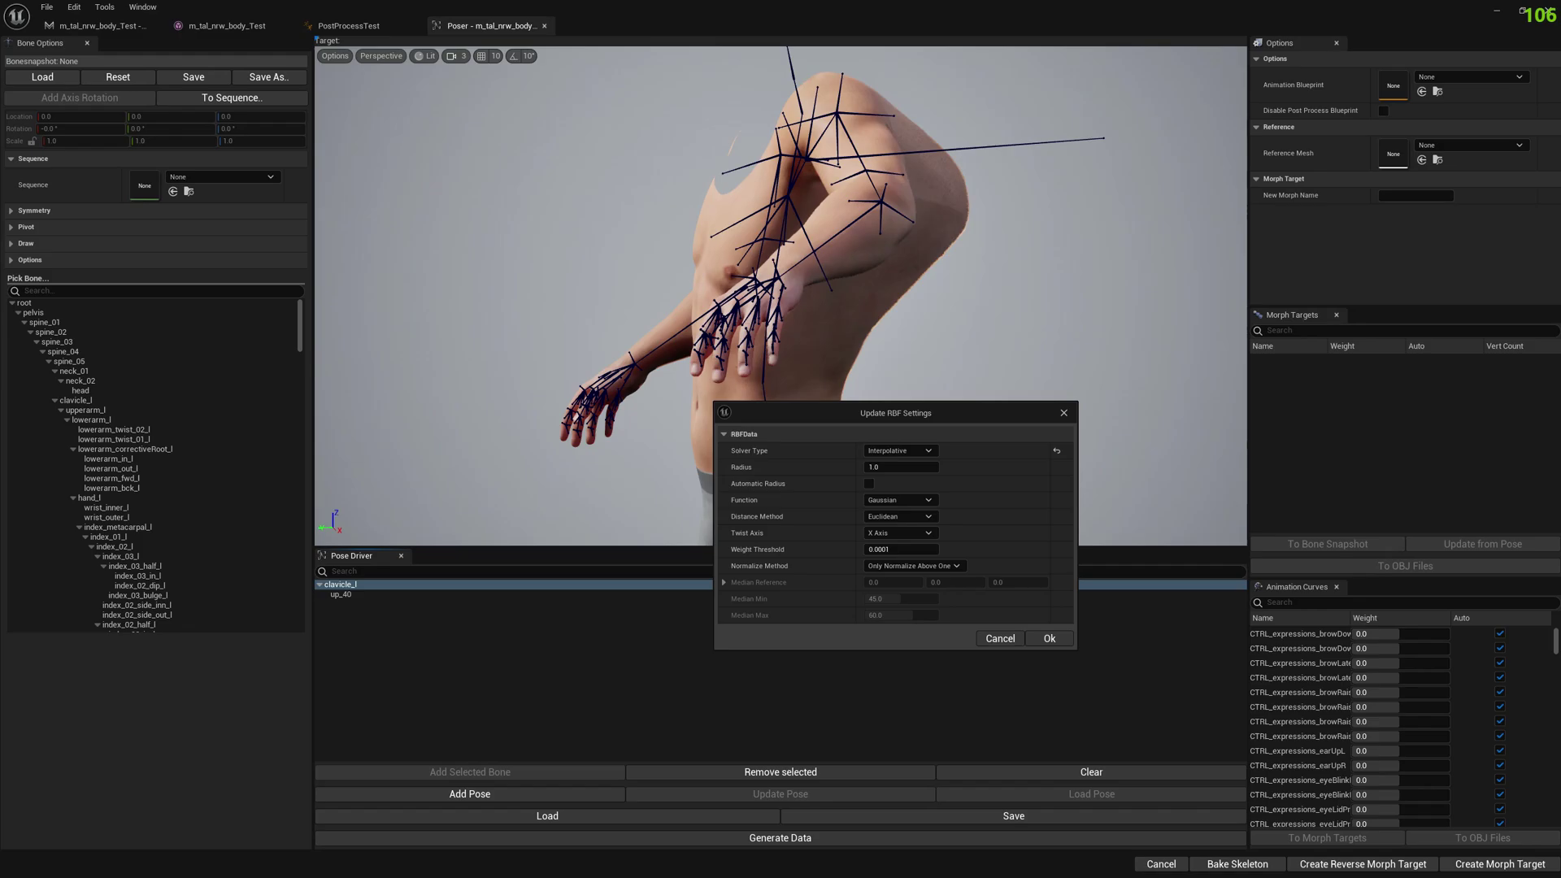
pyautogui.hotkey('alt', 'Tab')
pyautogui.press('super+Up')
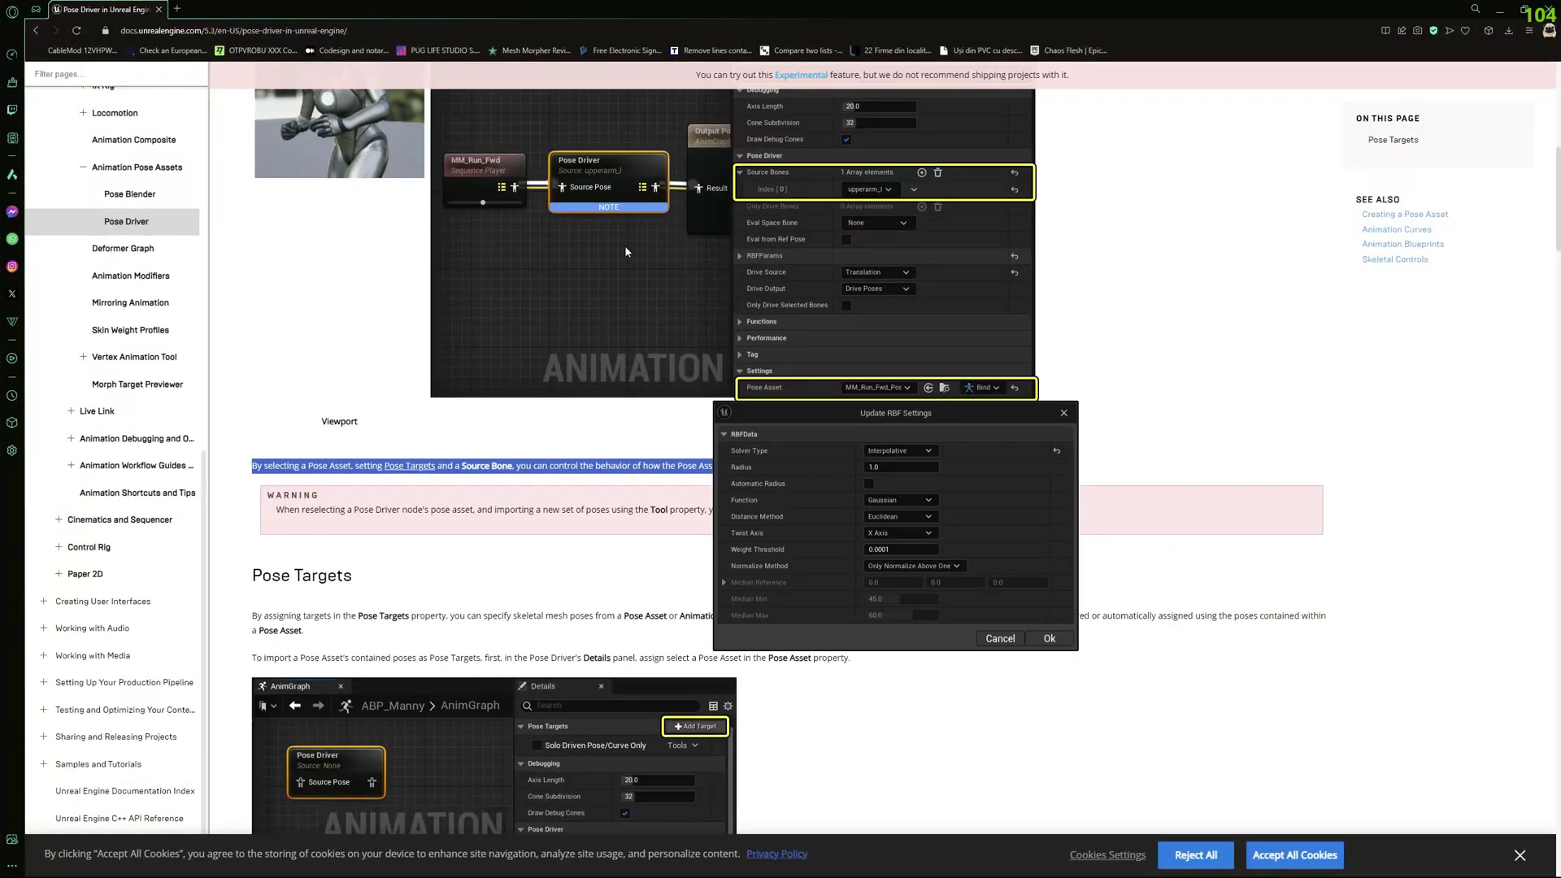
pyautogui.scroll(-5, 335, 369)
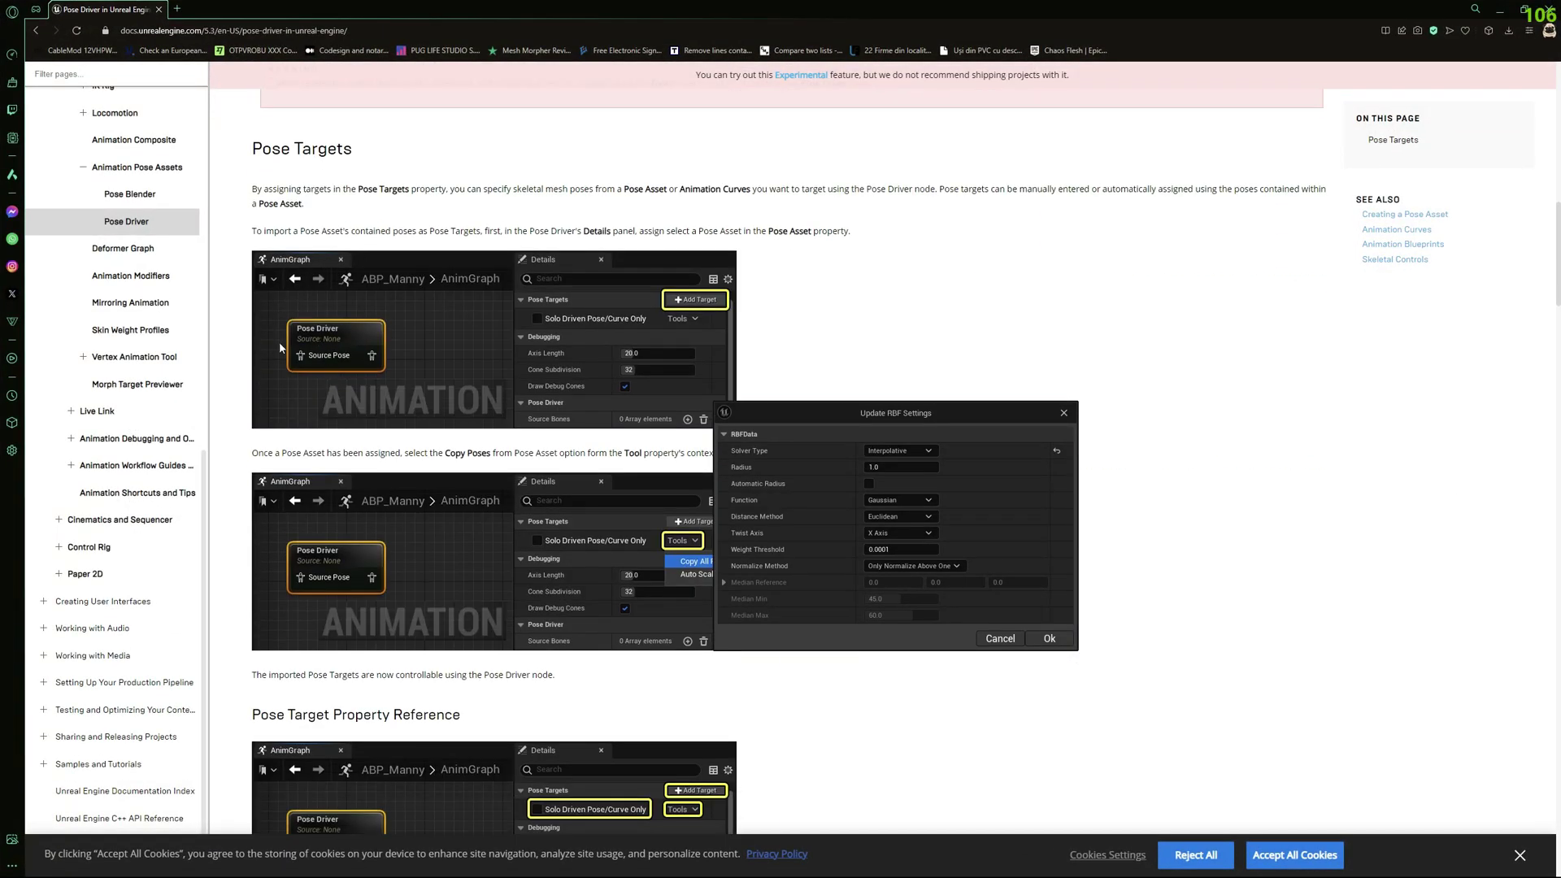
pyautogui.scroll(-15, 422, 370)
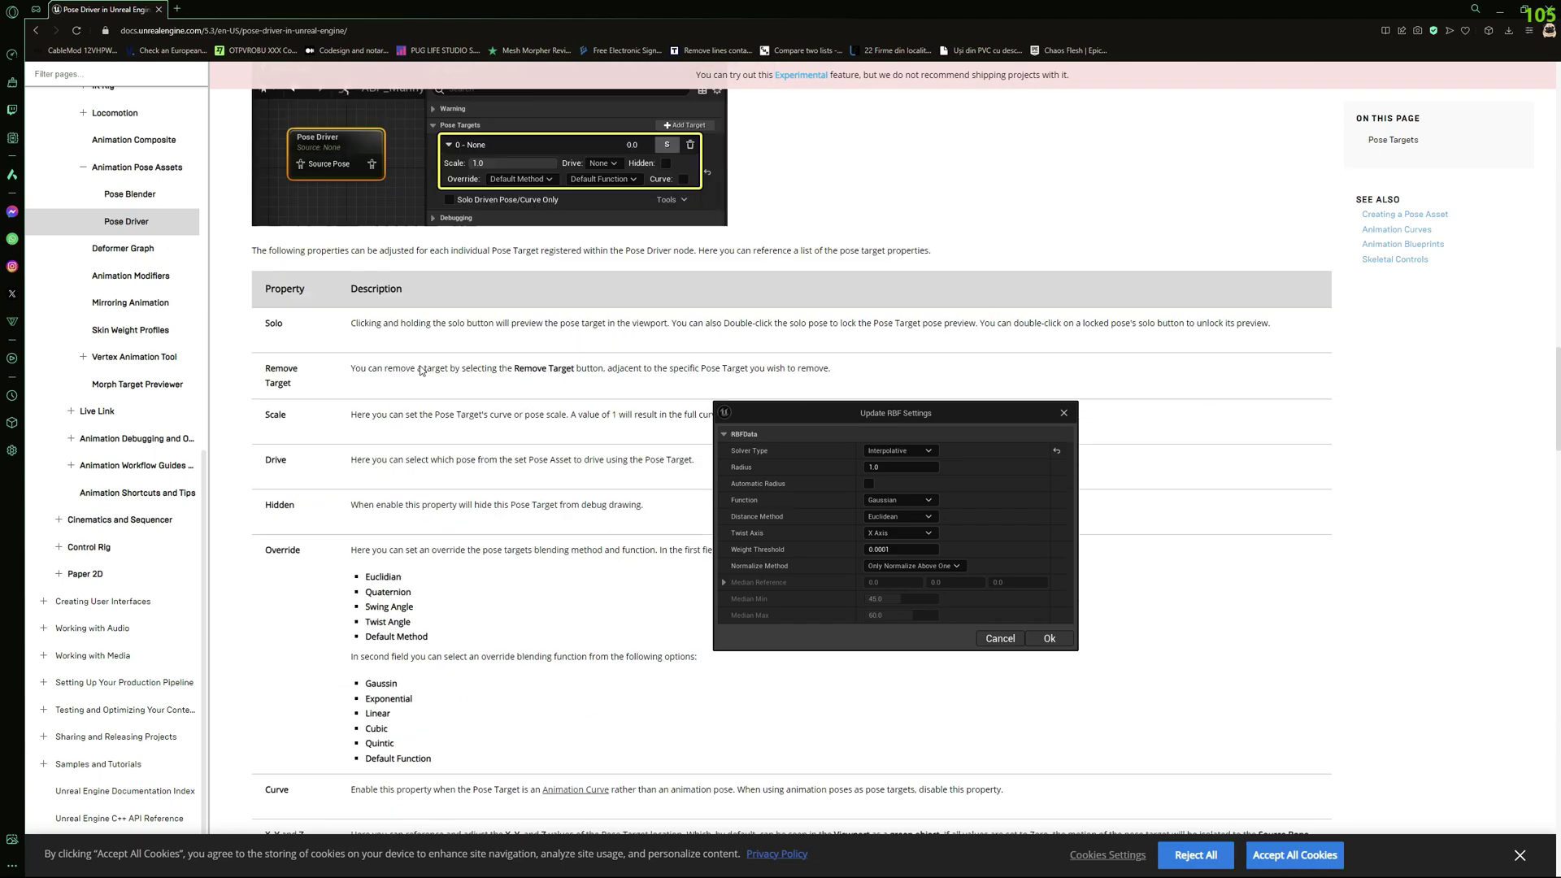
pyautogui.scroll(-6, 422, 371)
pyautogui.scroll(3, 396, 260)
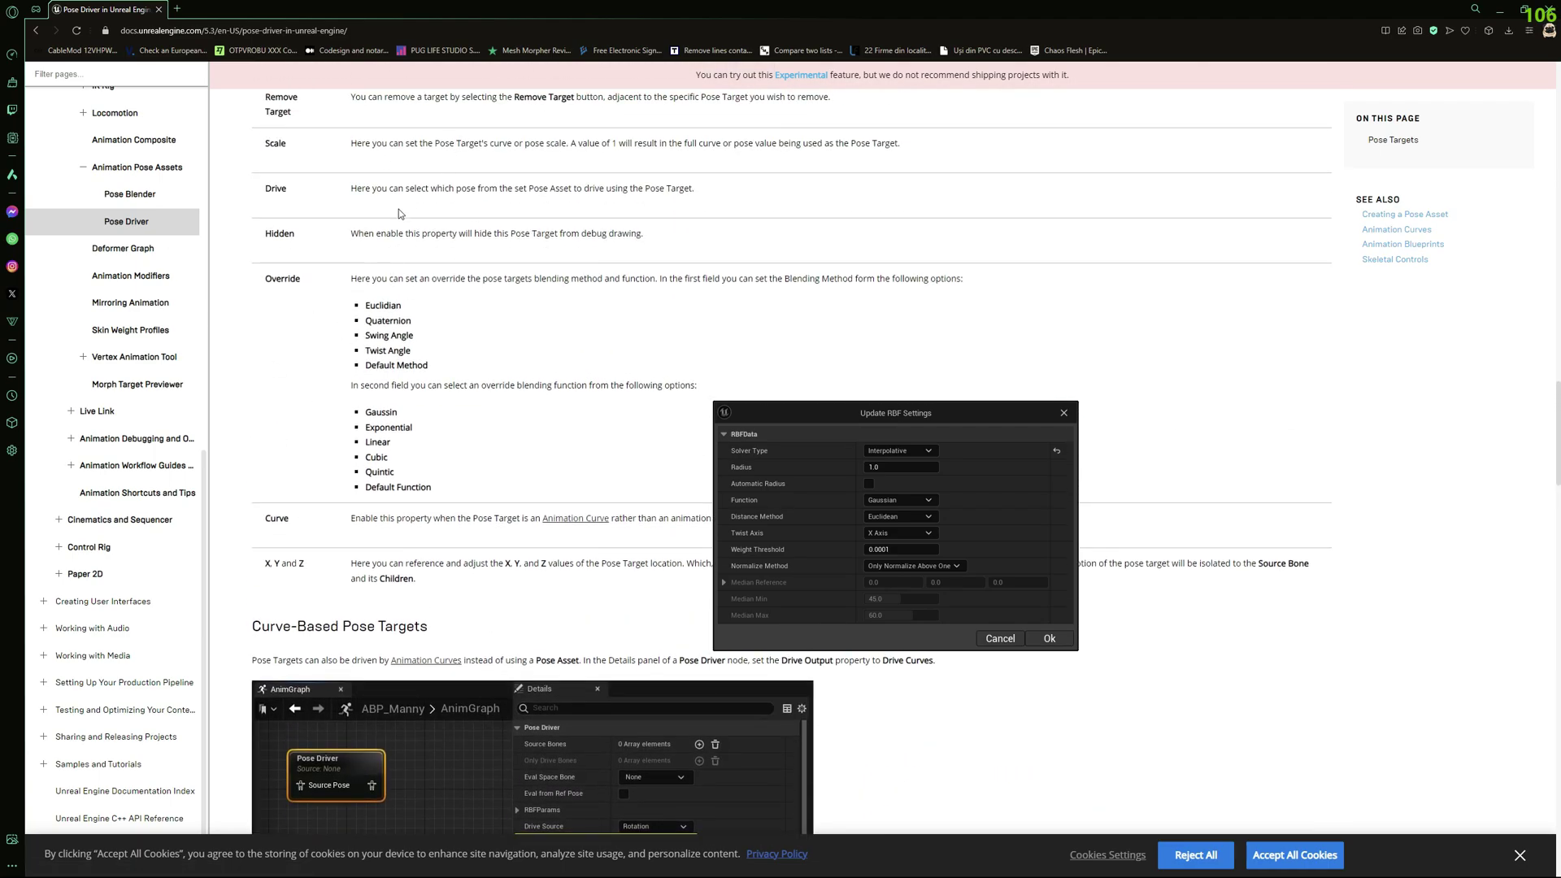
pyautogui.scroll(-11, 323, 287)
pyautogui.scroll(-15, 413, 252)
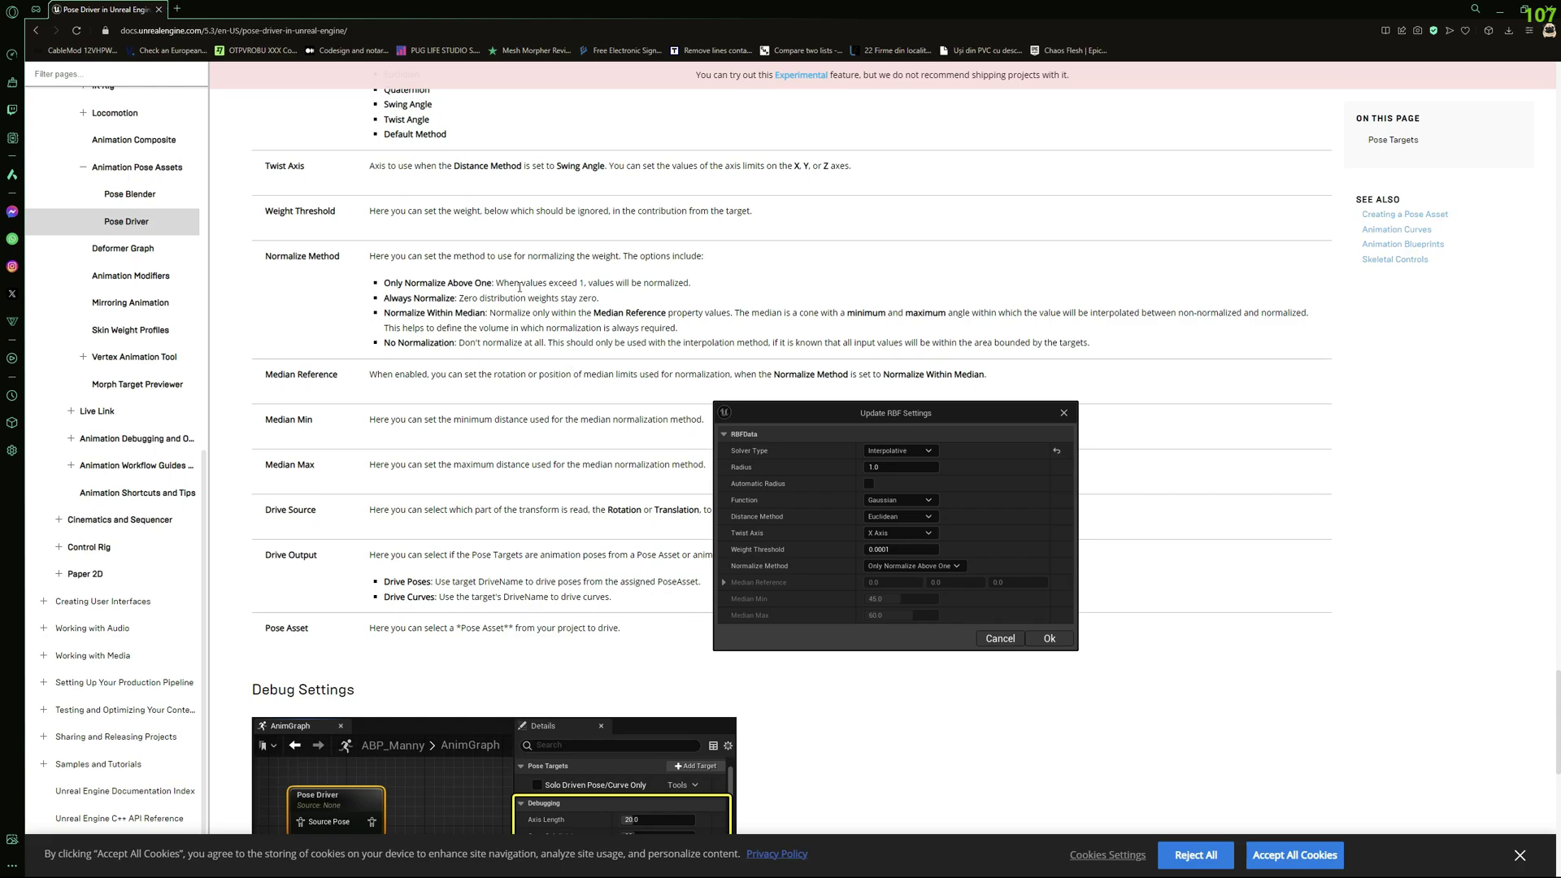
pyautogui.scroll(3, 388, 453)
pyautogui.scroll(12, 418, 335)
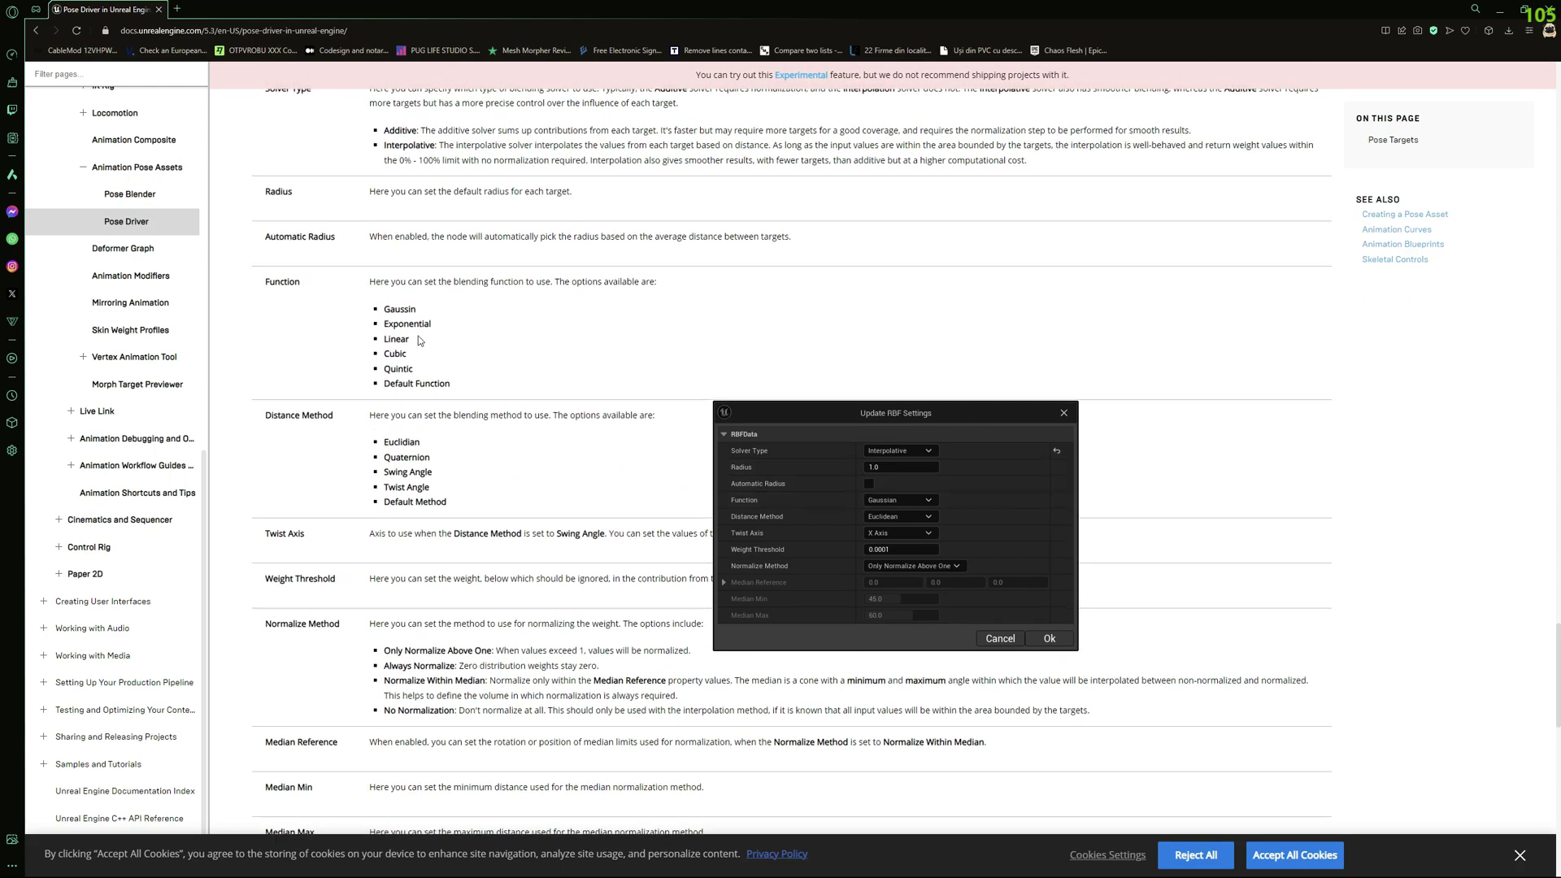
pyautogui.scroll(12, 421, 339)
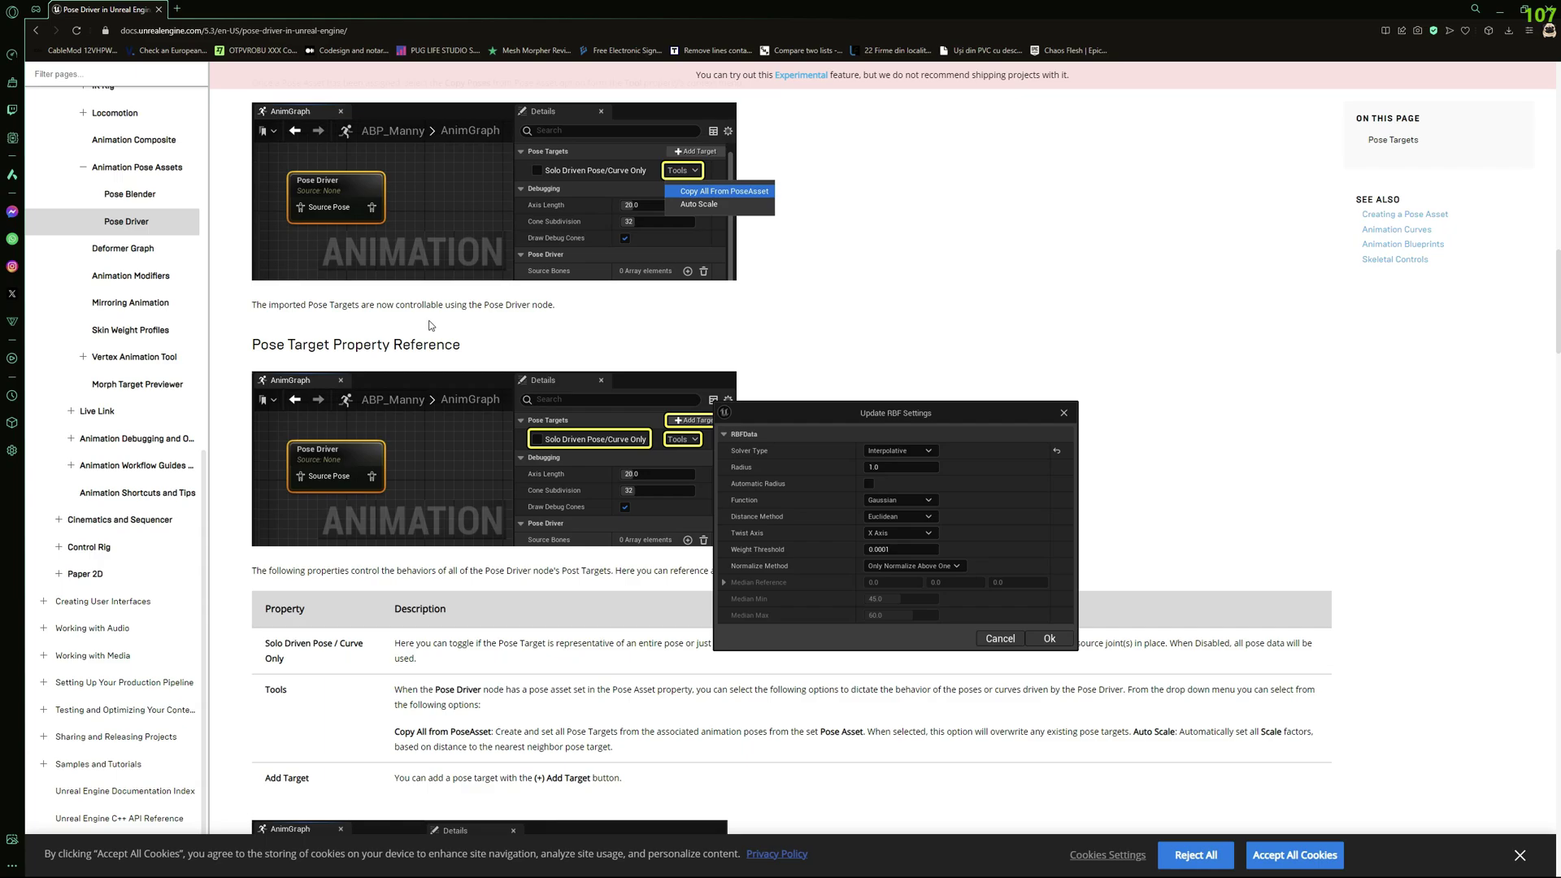
pyautogui.scroll(5, 432, 319)
pyautogui.scroll(-2, 437, 317)
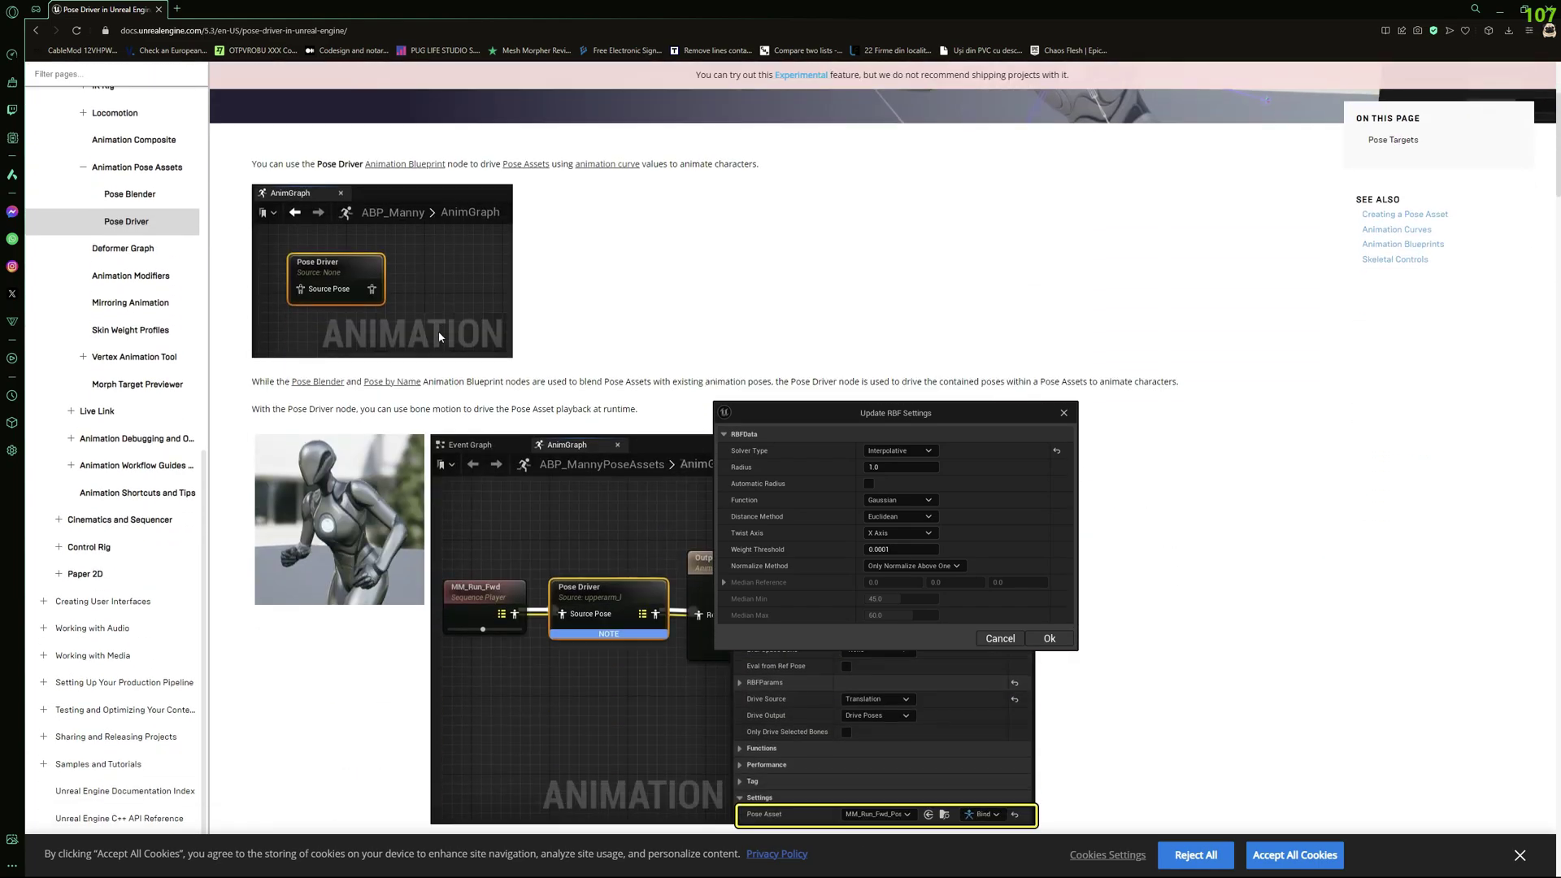
# Apply RBF radius 50, Swing Angle distance method and Always Normalize normalization to clavicle_l.
pyautogui.click(1500, 10)
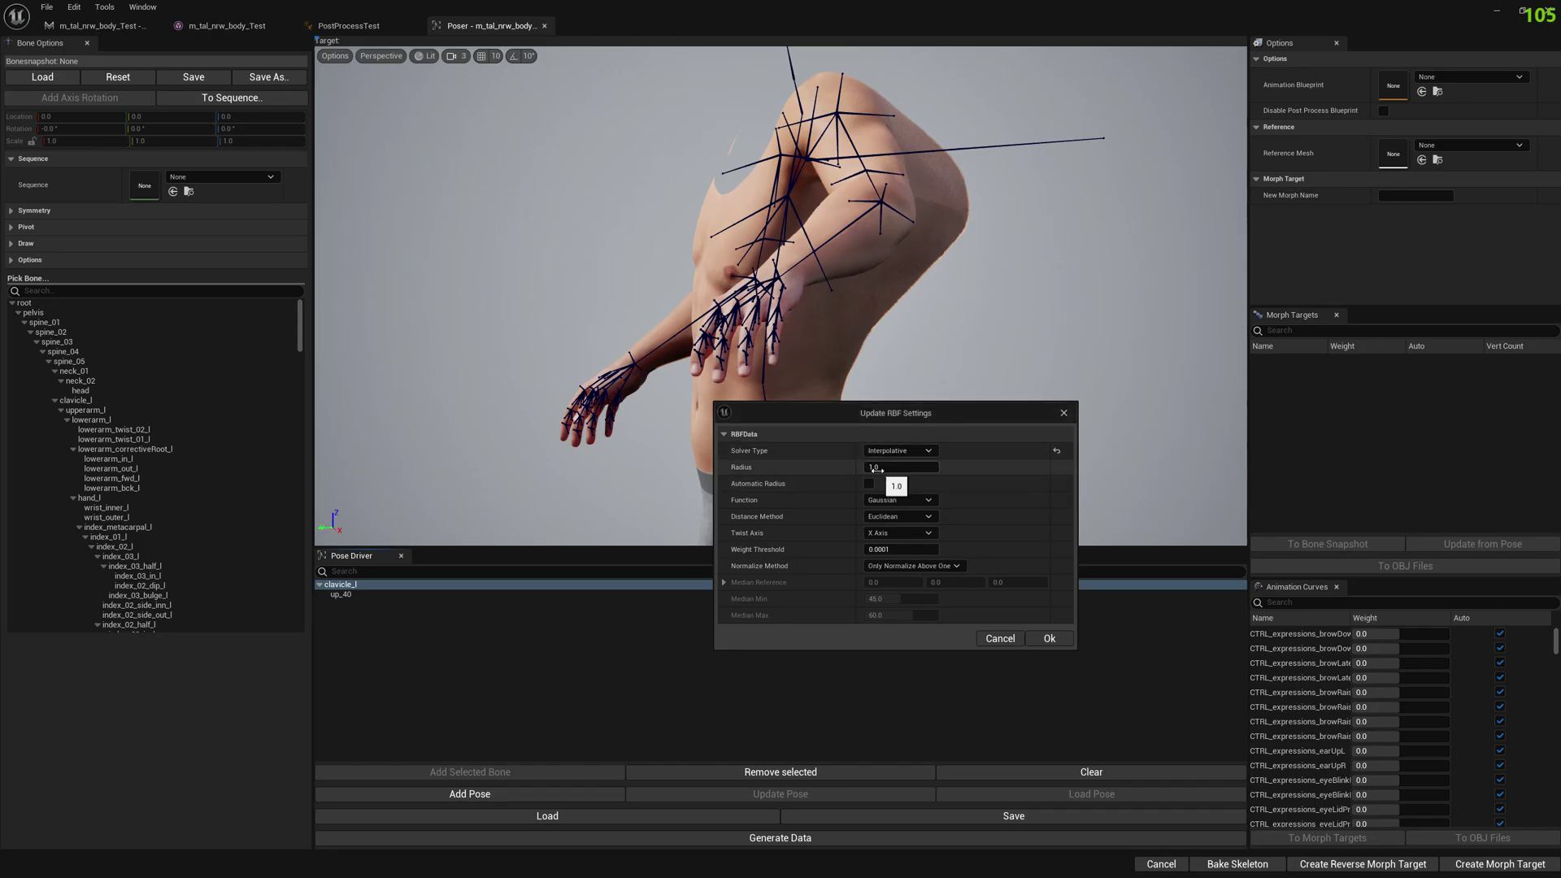
pyautogui.click(869, 465)
pyautogui.write('50')
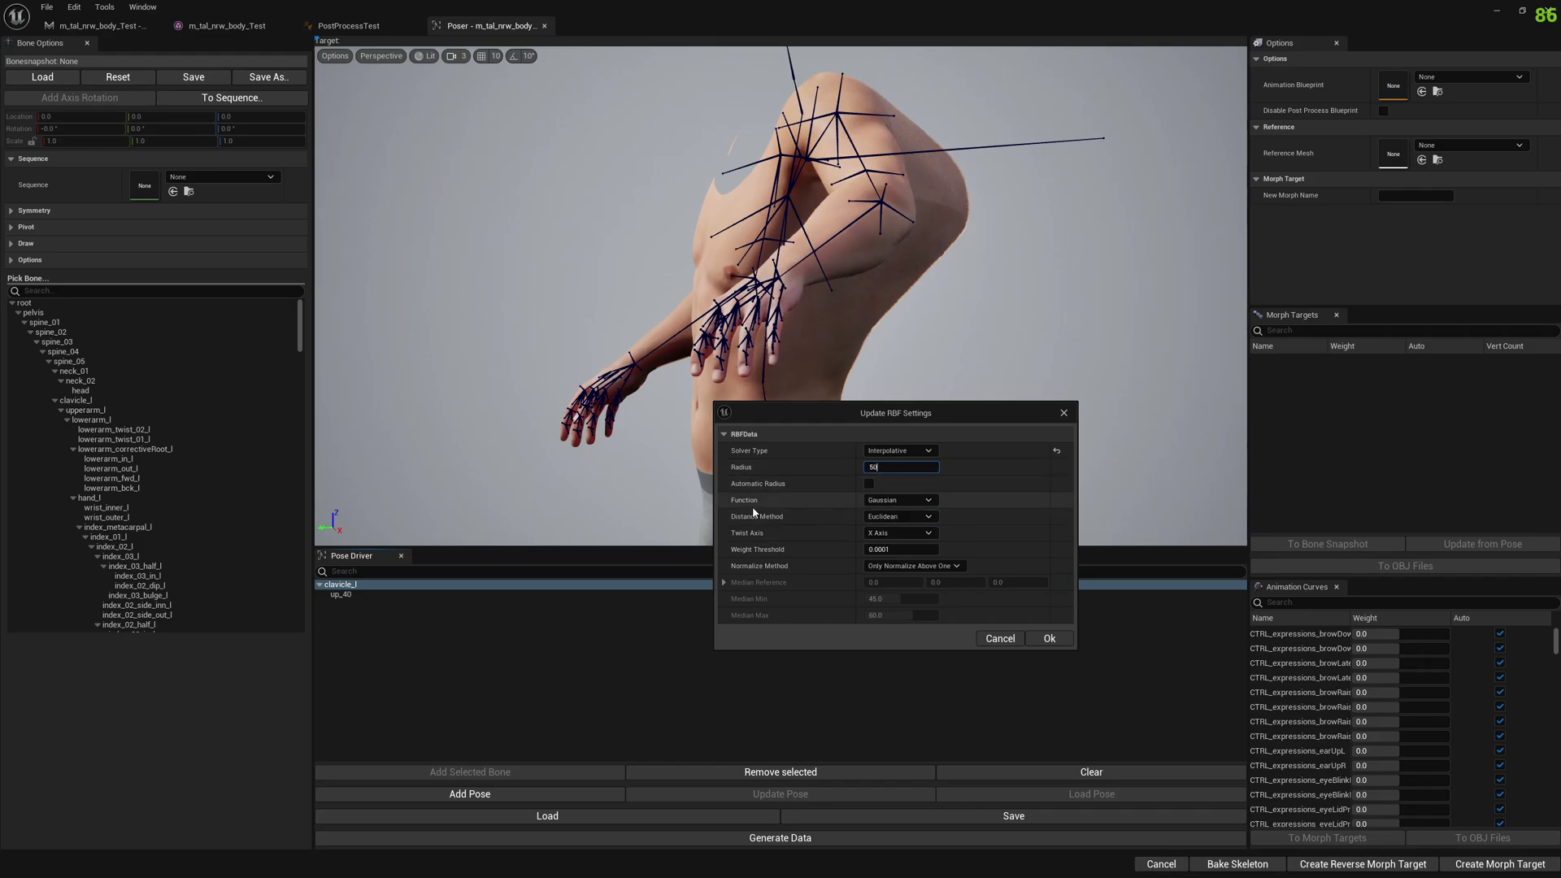
pyautogui.click(919, 517)
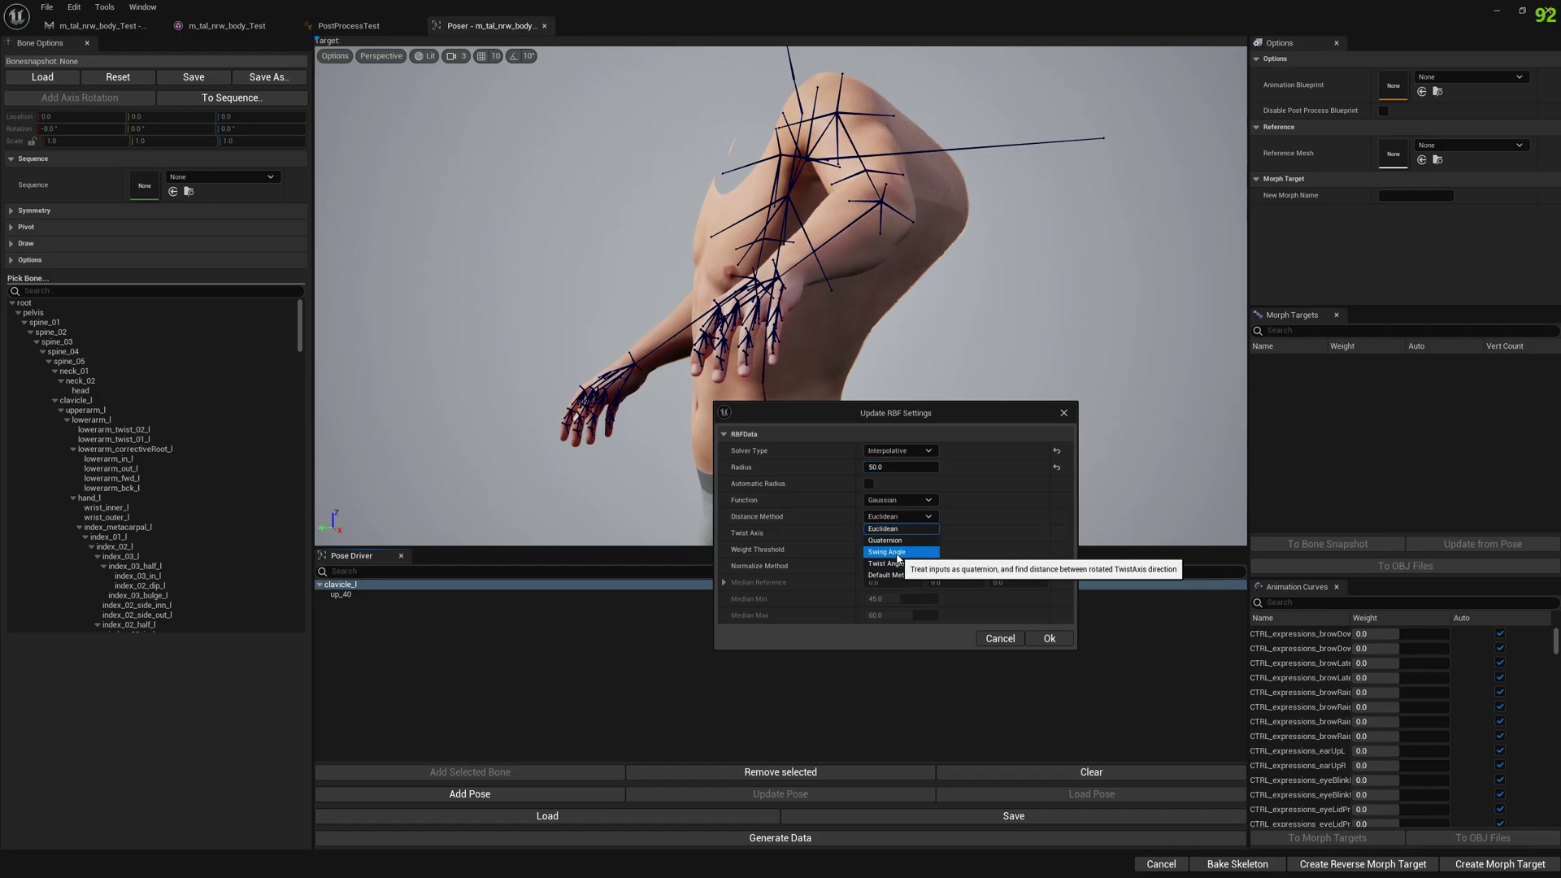
pyautogui.click(888, 552)
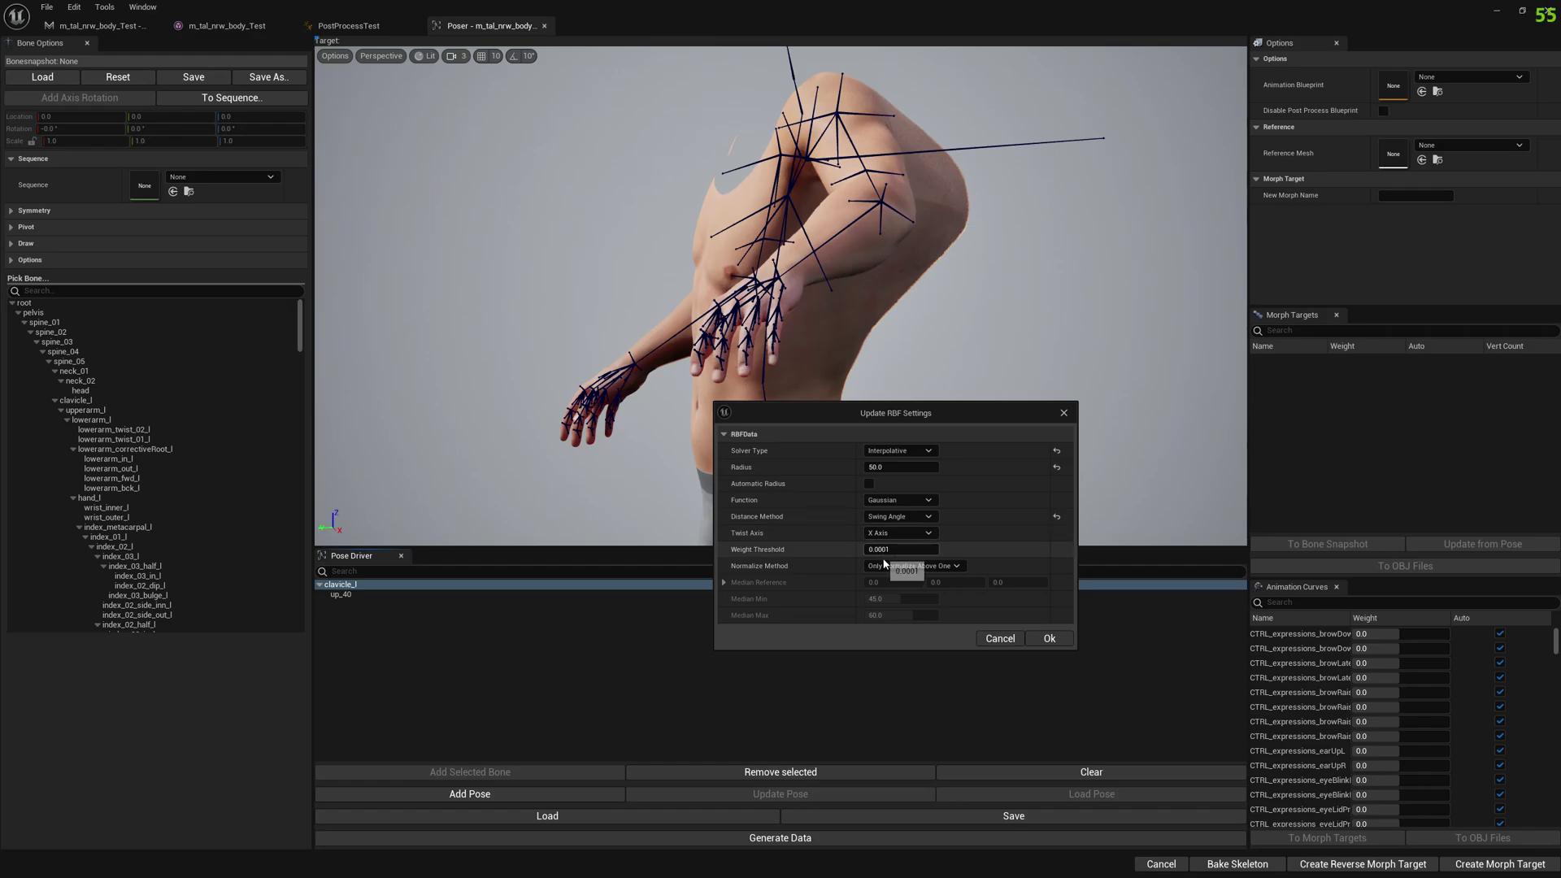
pyautogui.click(924, 567)
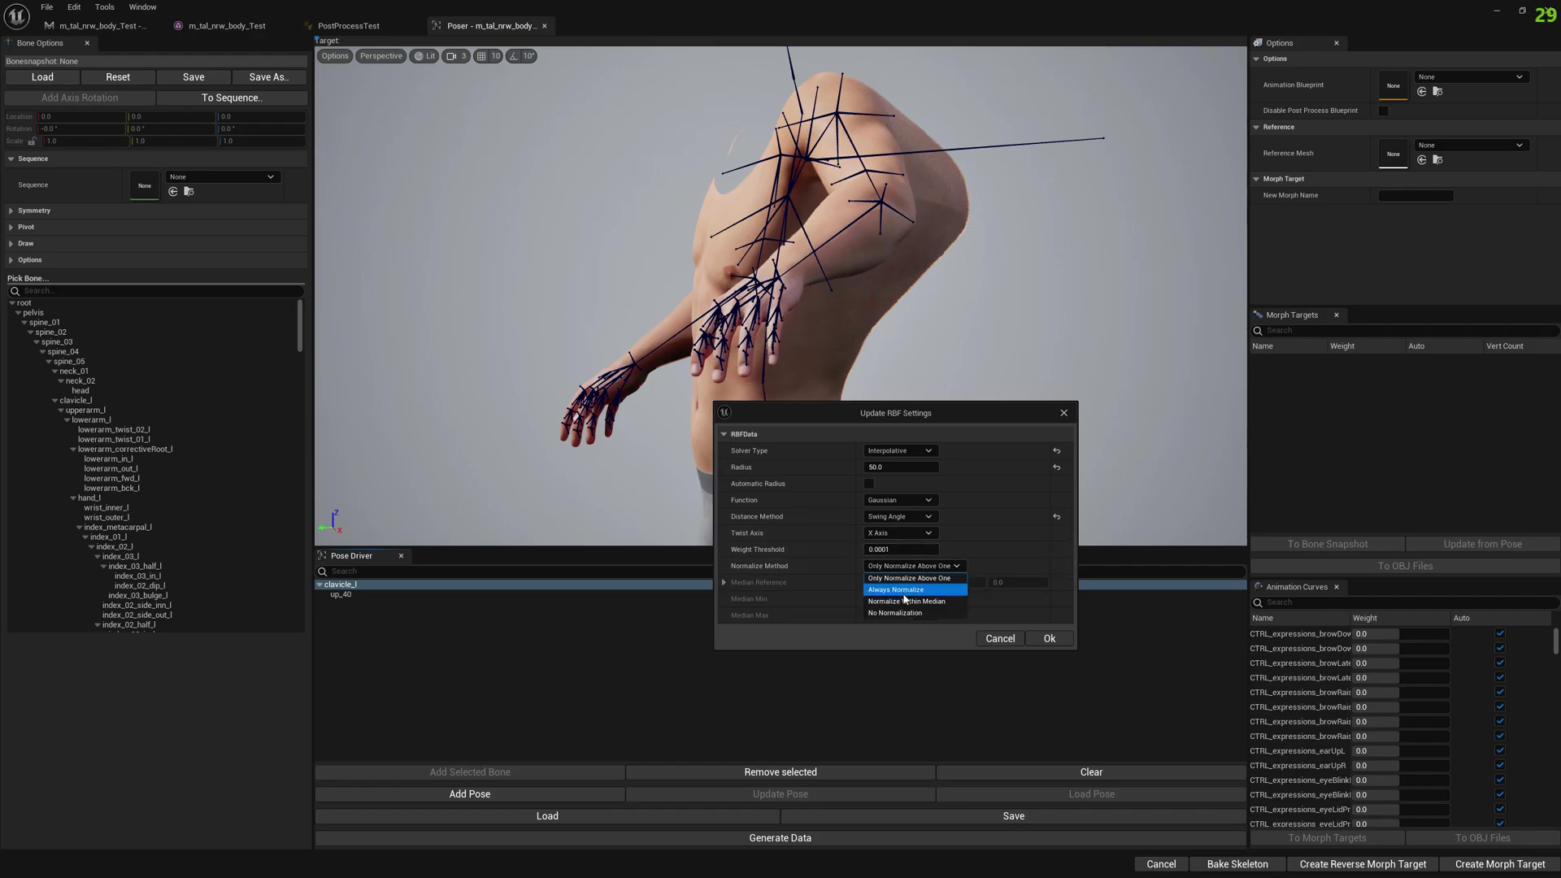
pyautogui.click(898, 590)
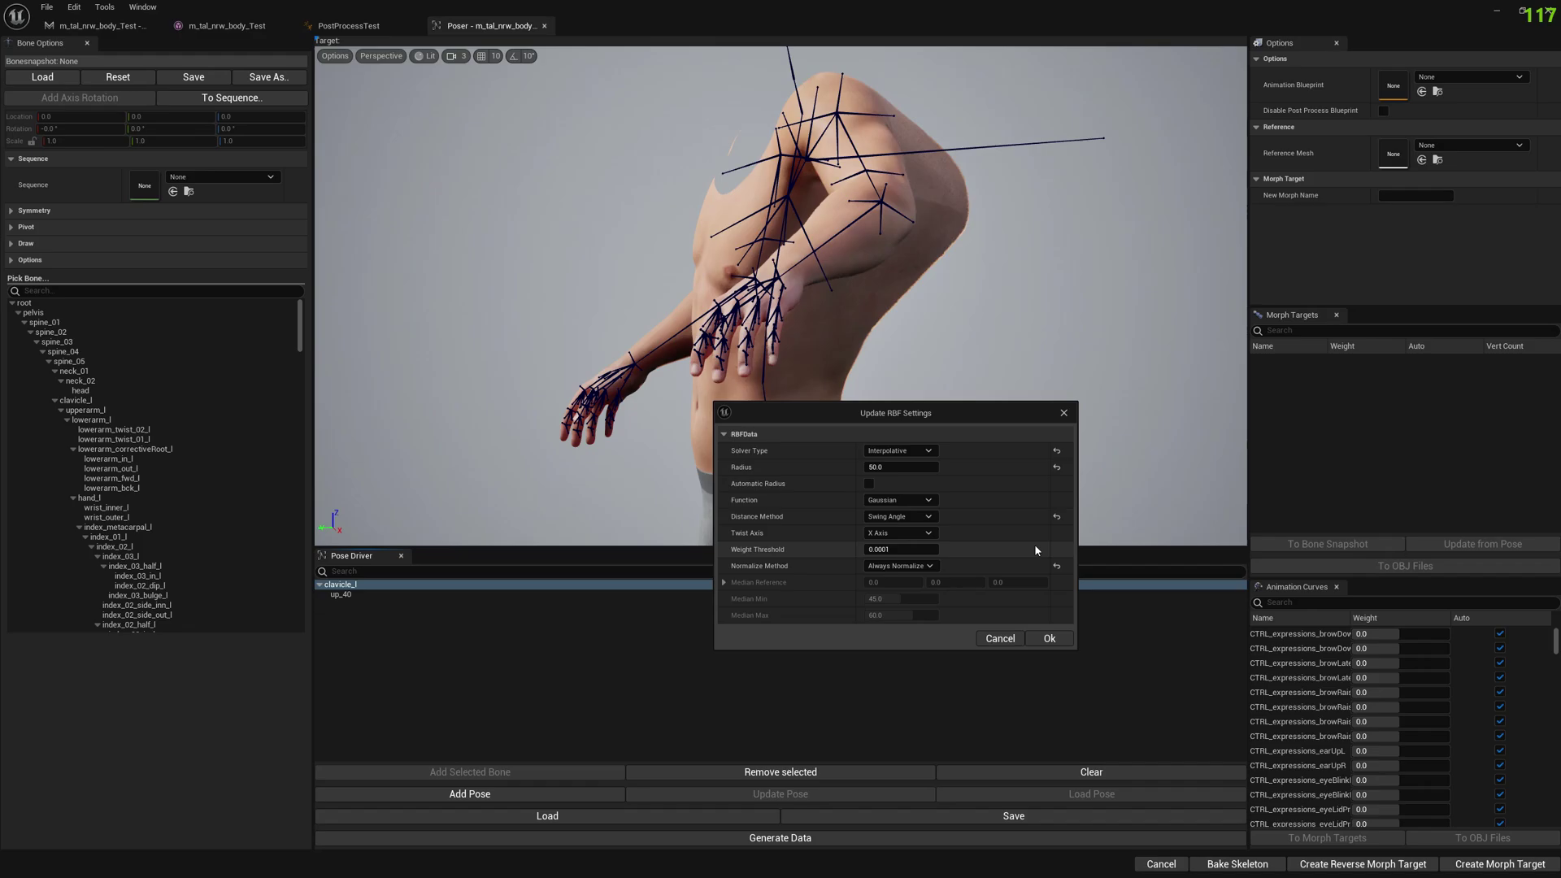
pyautogui.click(1049, 638)
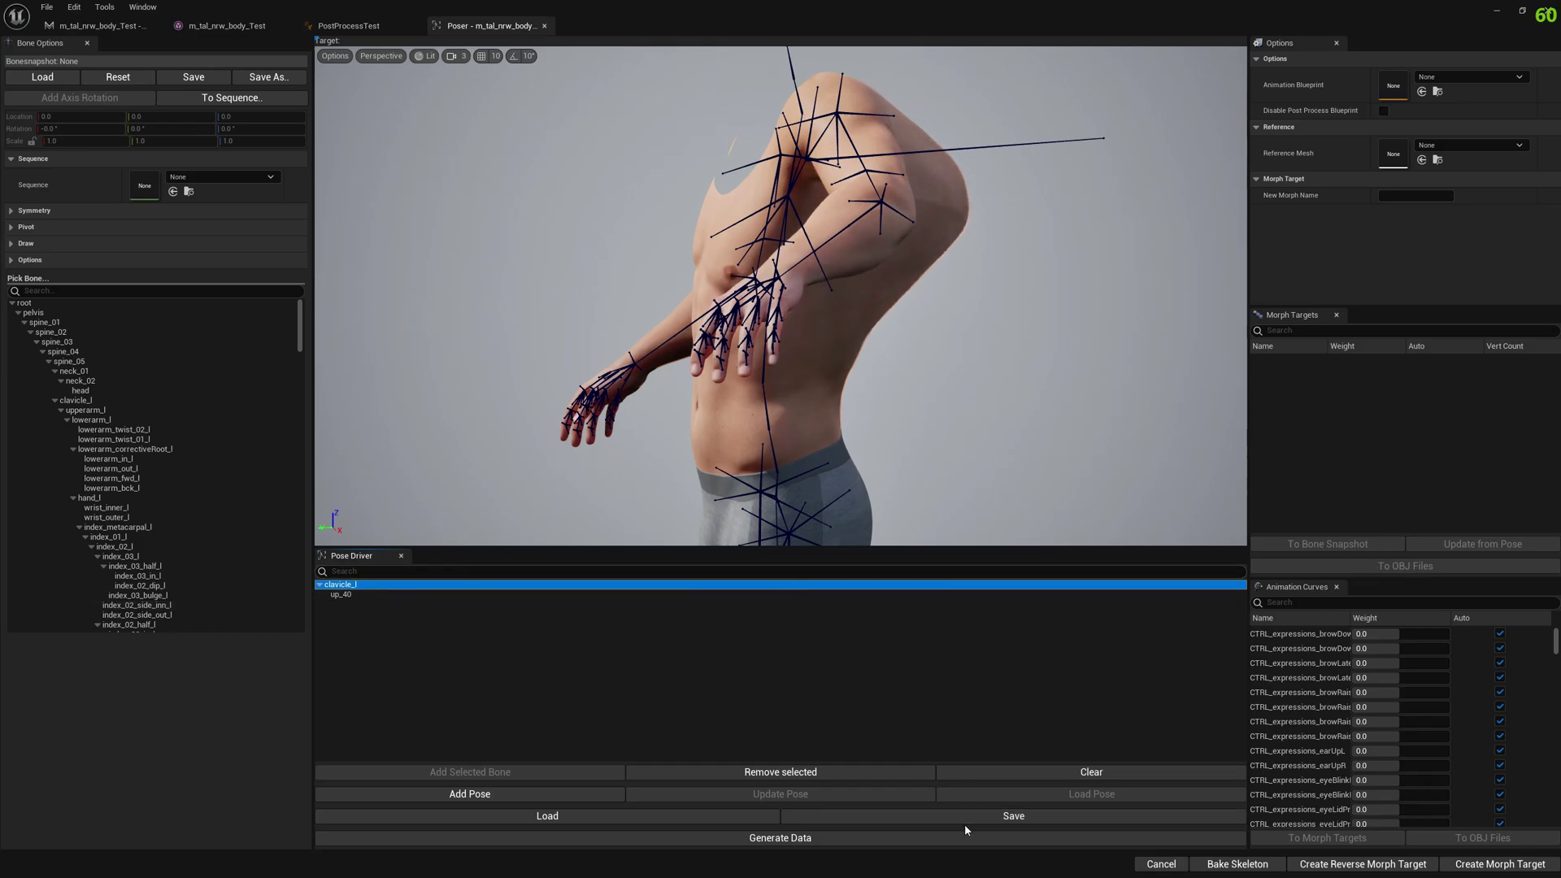
# Generate pose driver data targeting PostProcessTest, storing clavicle_l_anim and clavicle_l_pose in PoseDrivers.
pyautogui.click(764, 833)
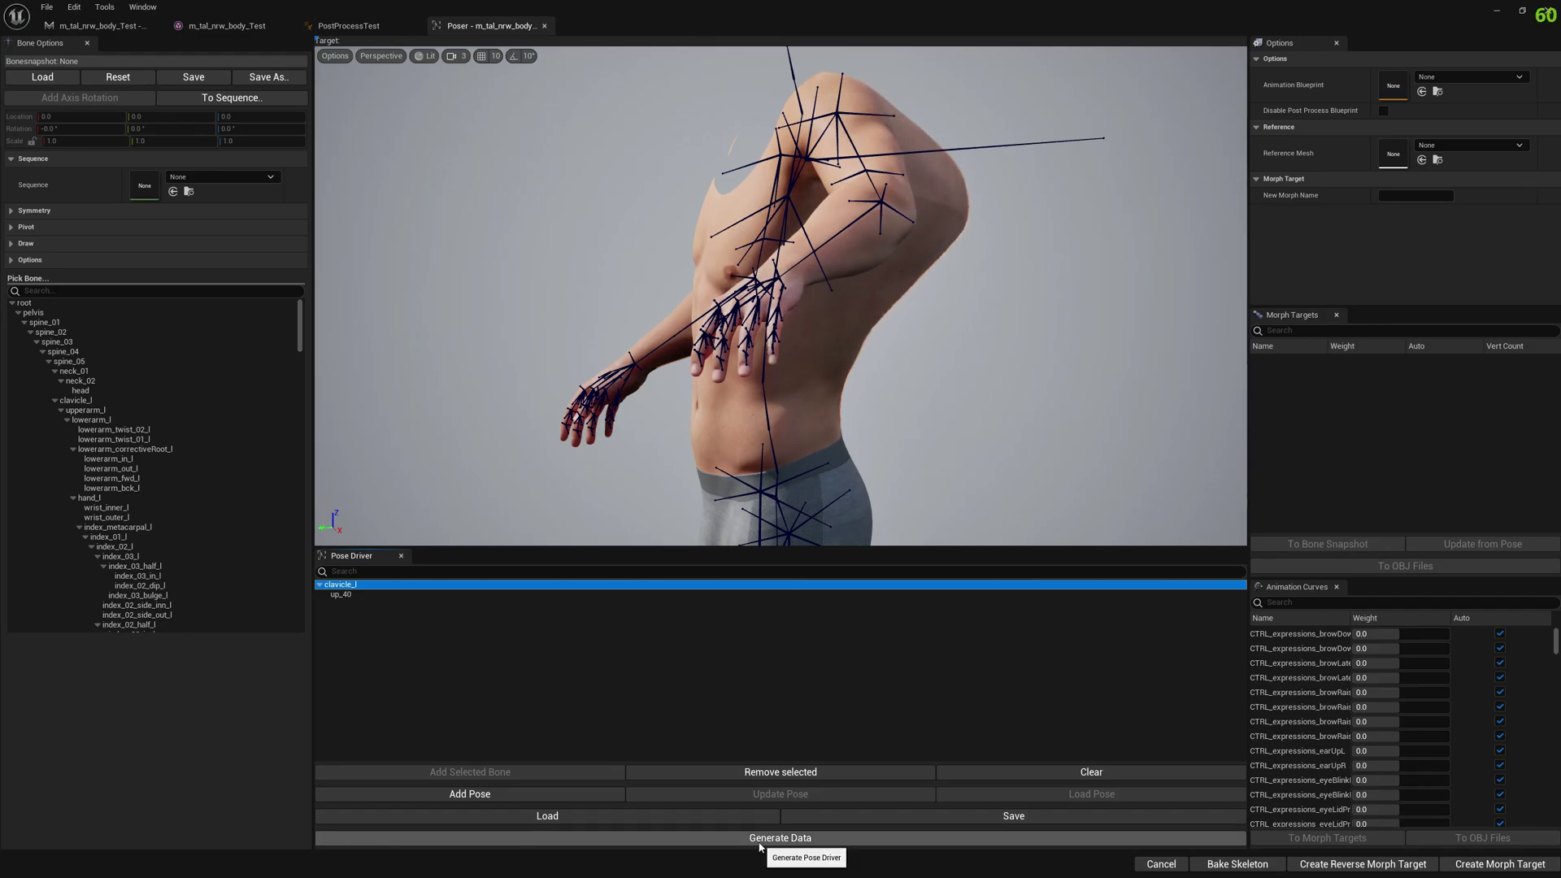
pyautogui.click(760, 842)
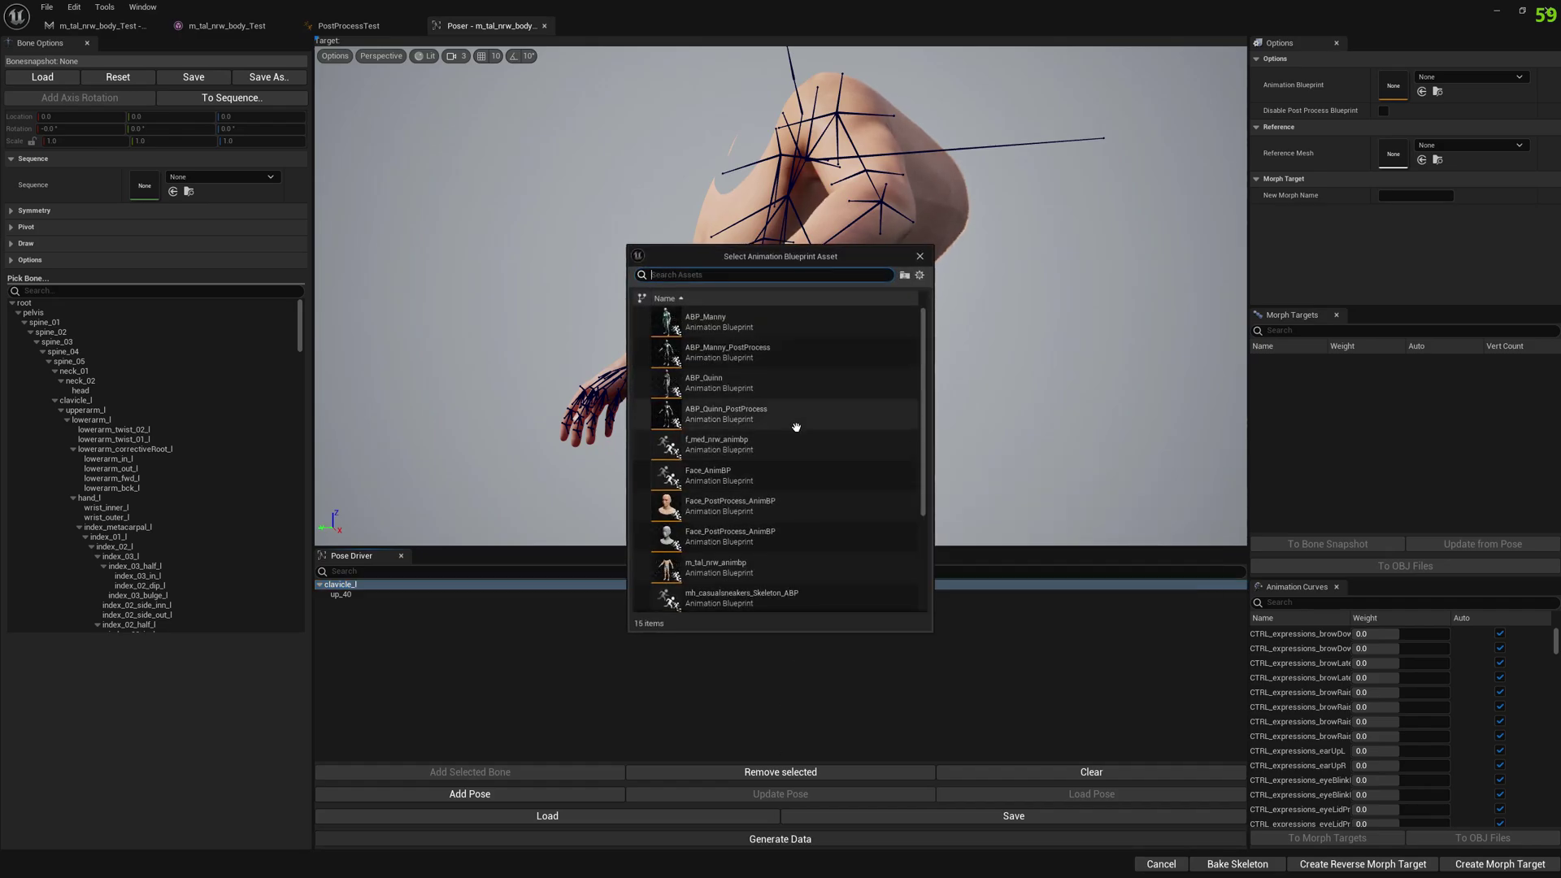
pyautogui.scroll(-1, 801, 443)
pyautogui.scroll(-5, 815, 471)
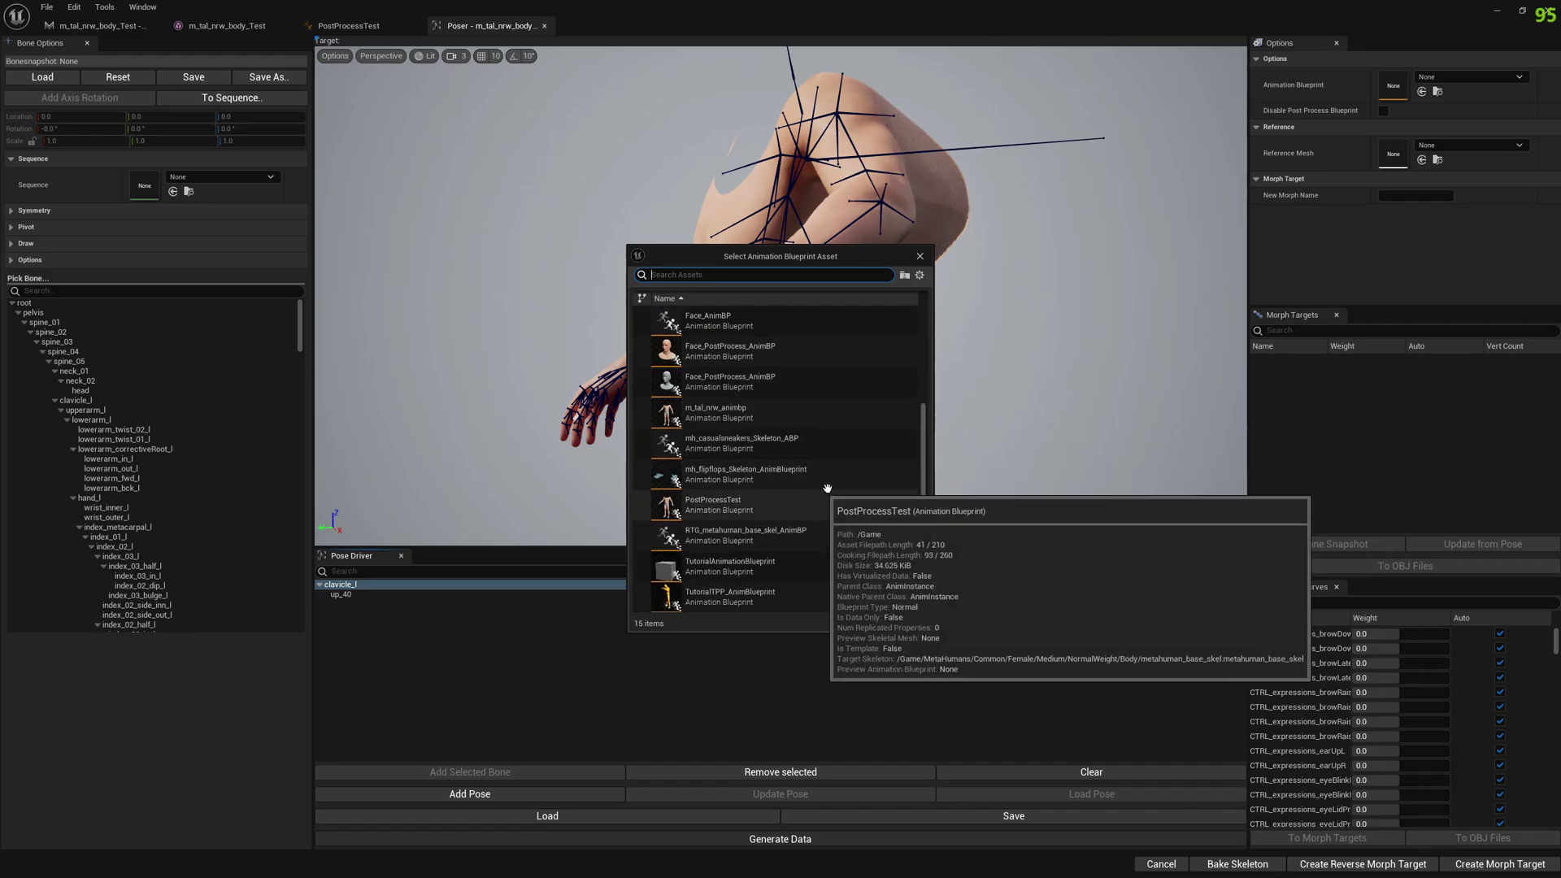
pyautogui.doubleClick(739, 508)
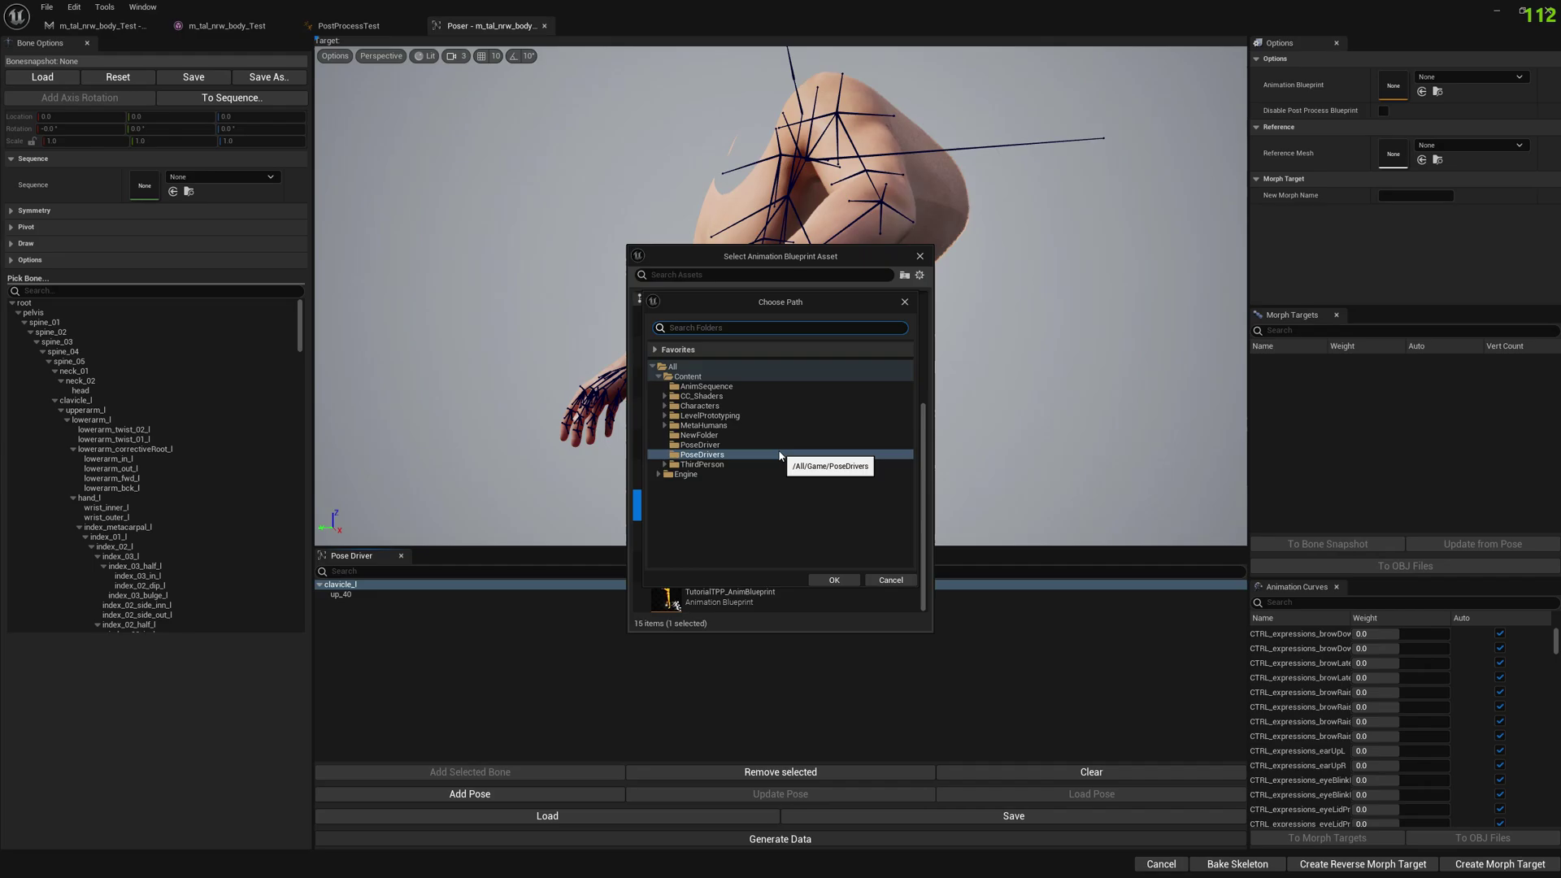
pyautogui.click(833, 580)
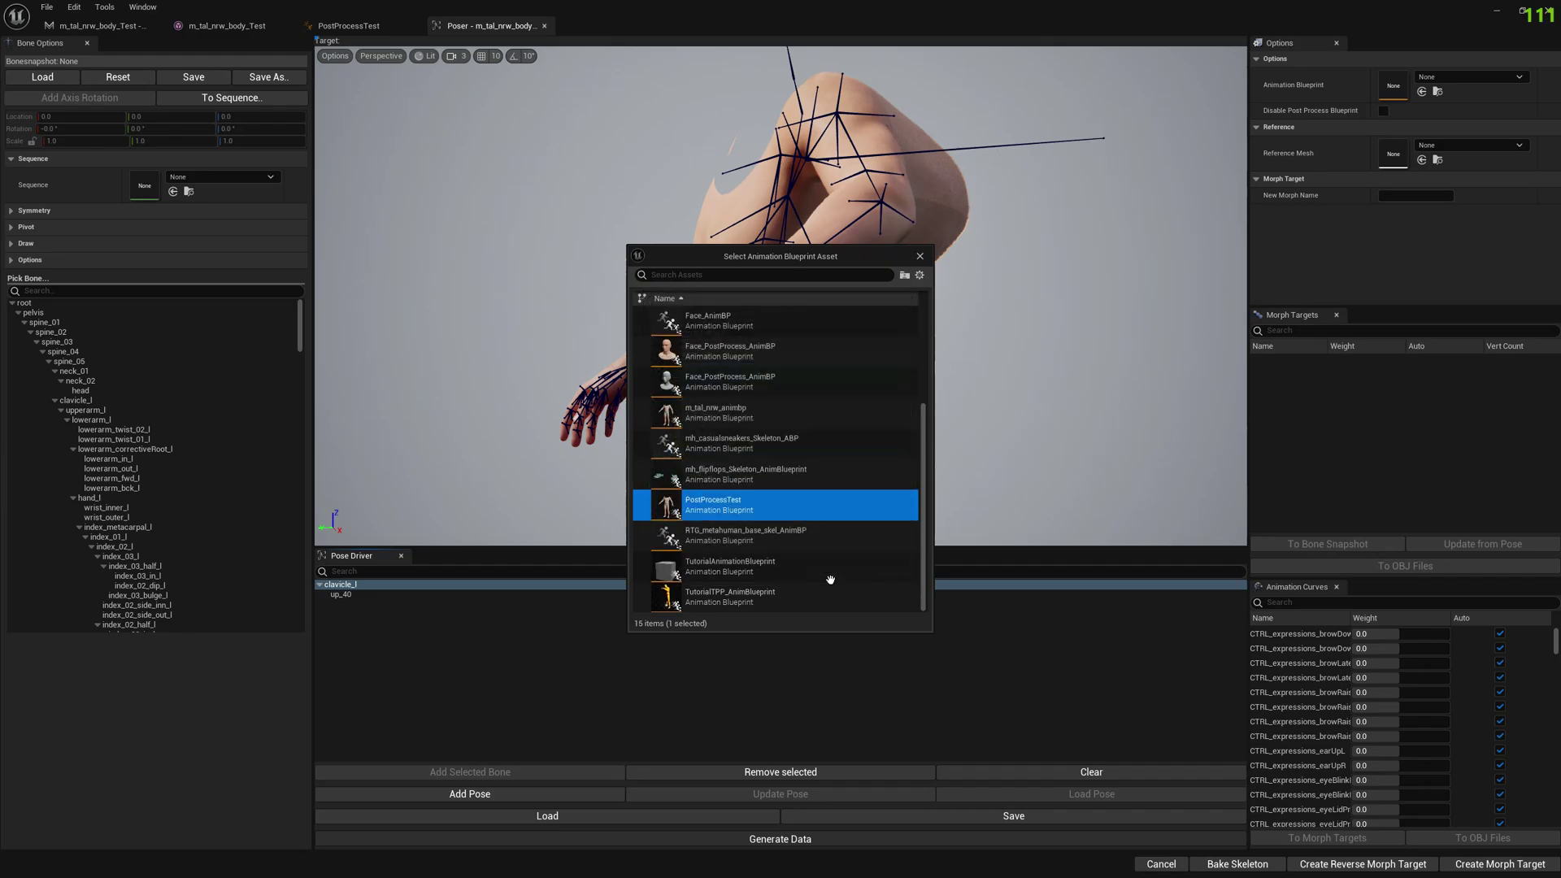
pyautogui.doubleClick(742, 500)
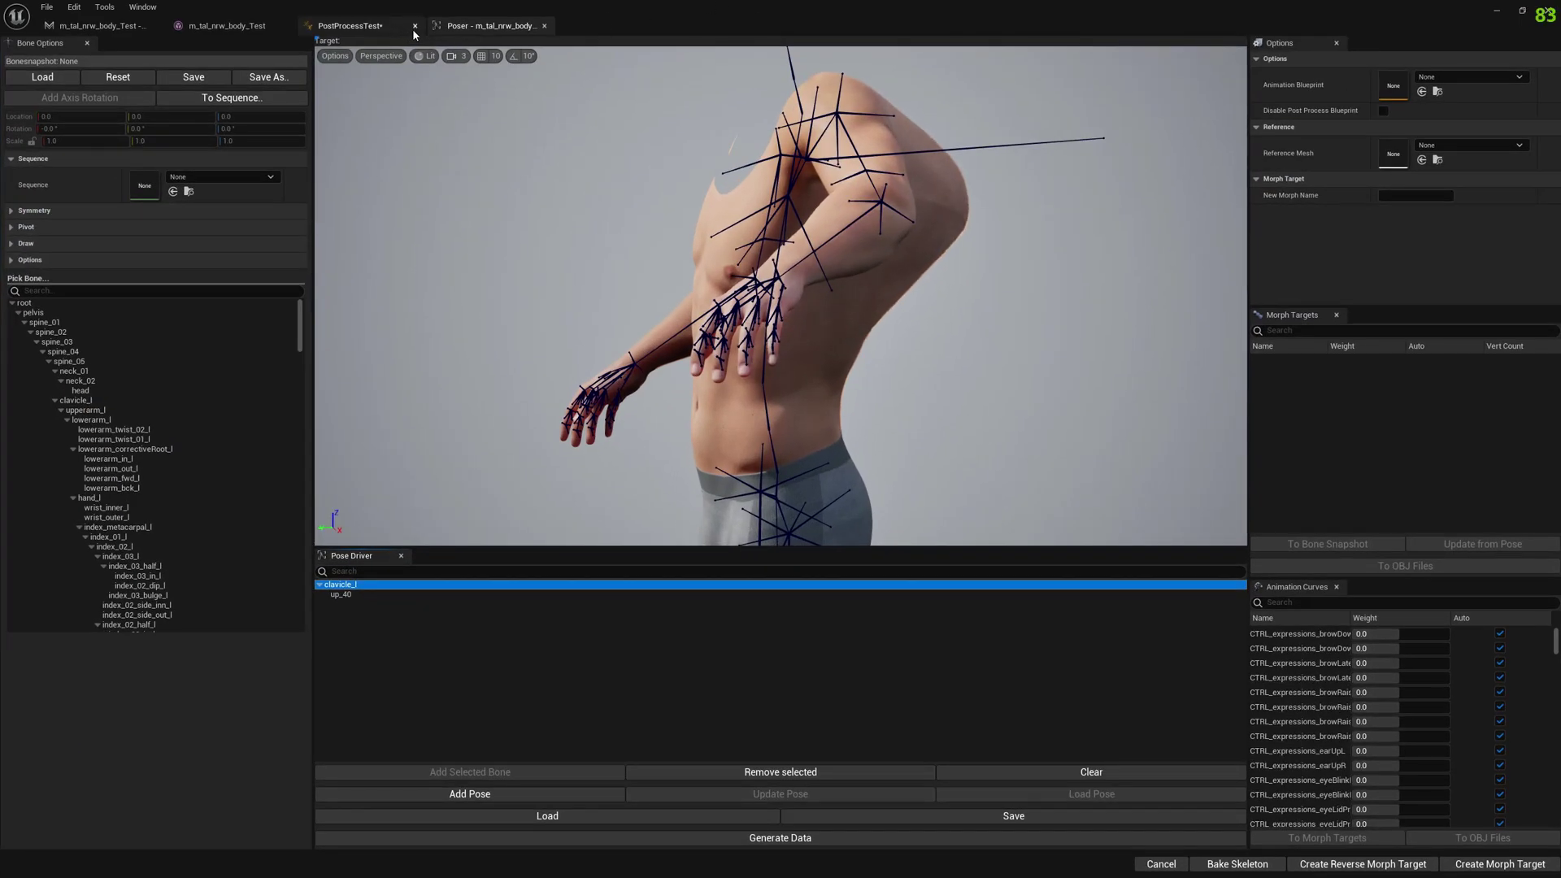
# Close the PostProcessTest editor and open clavicle_l_anim from the PoseDrivers folder full screen.
pyautogui.click(413, 26)
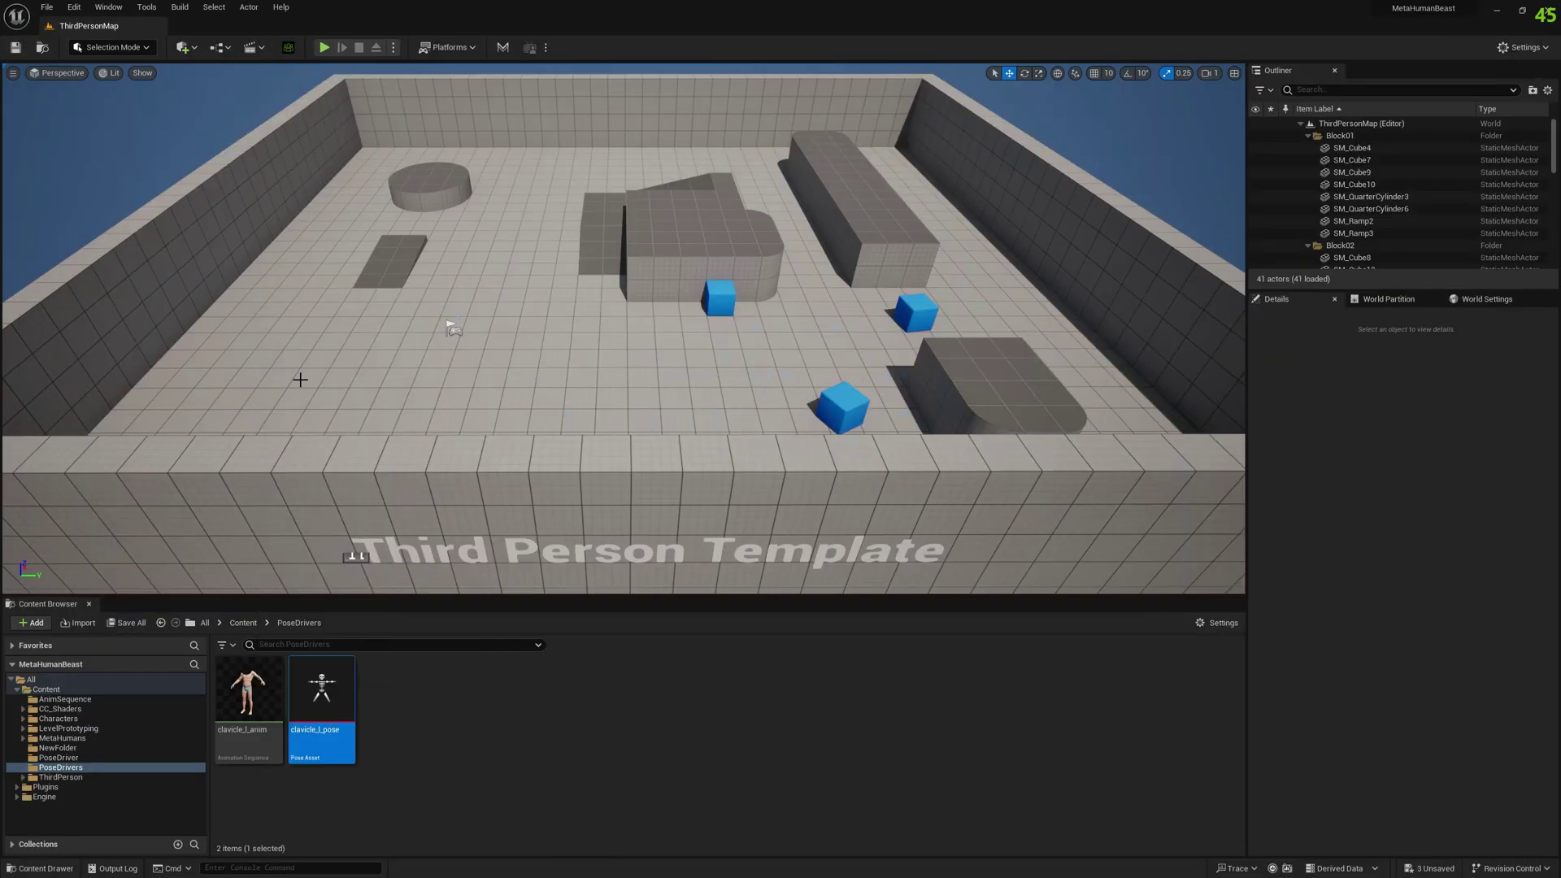
pyautogui.click(58, 699)
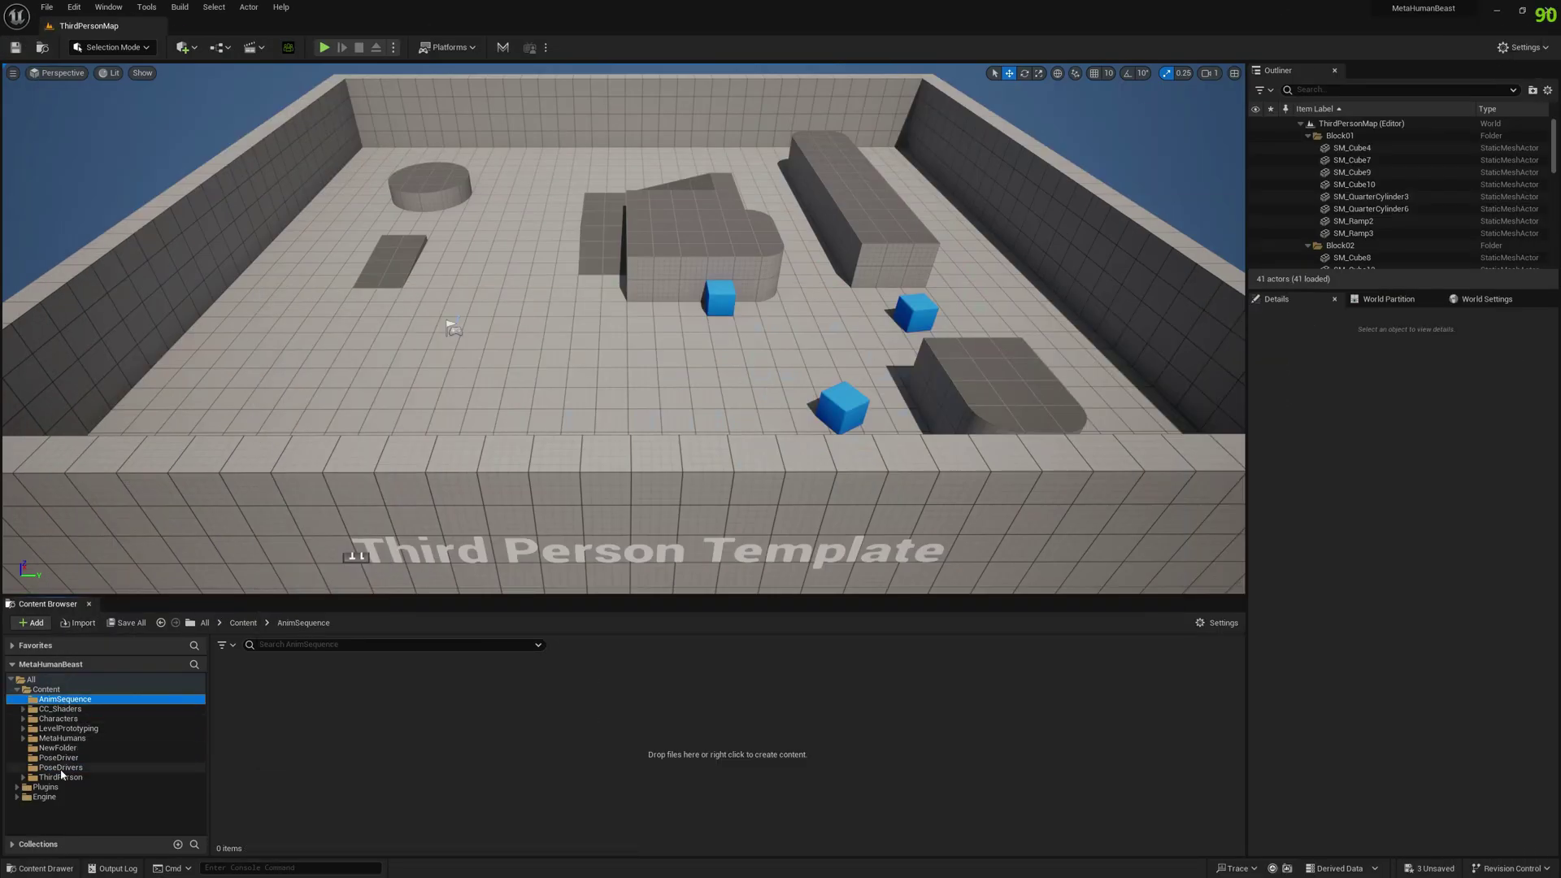
pyautogui.click(126, 769)
pyautogui.click(242, 713)
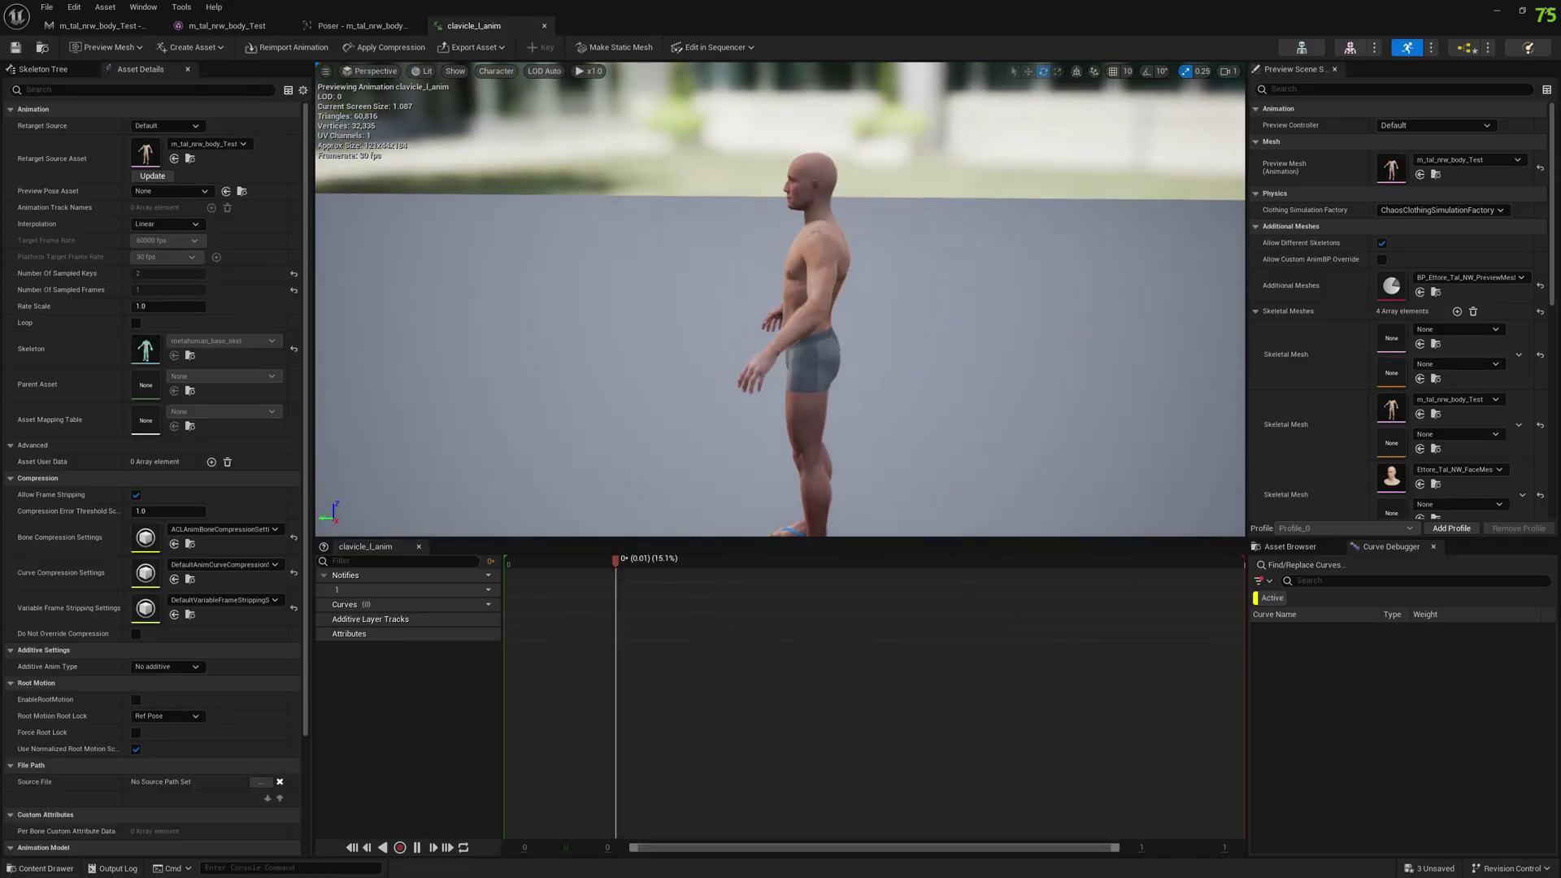
pyautogui.press('super+Down')
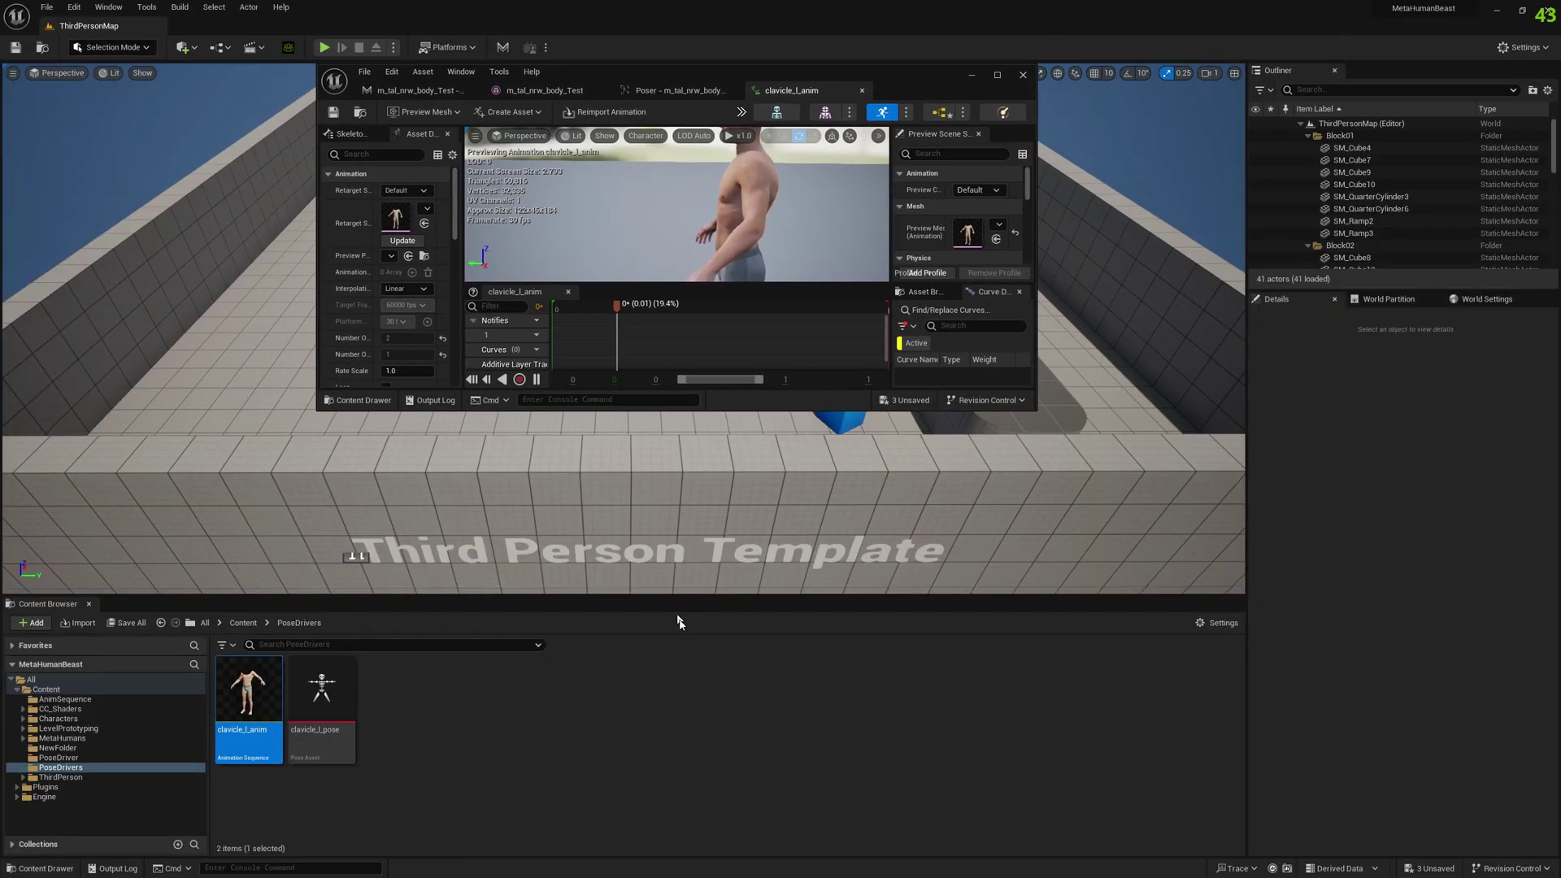
pyautogui.press('super+Up')
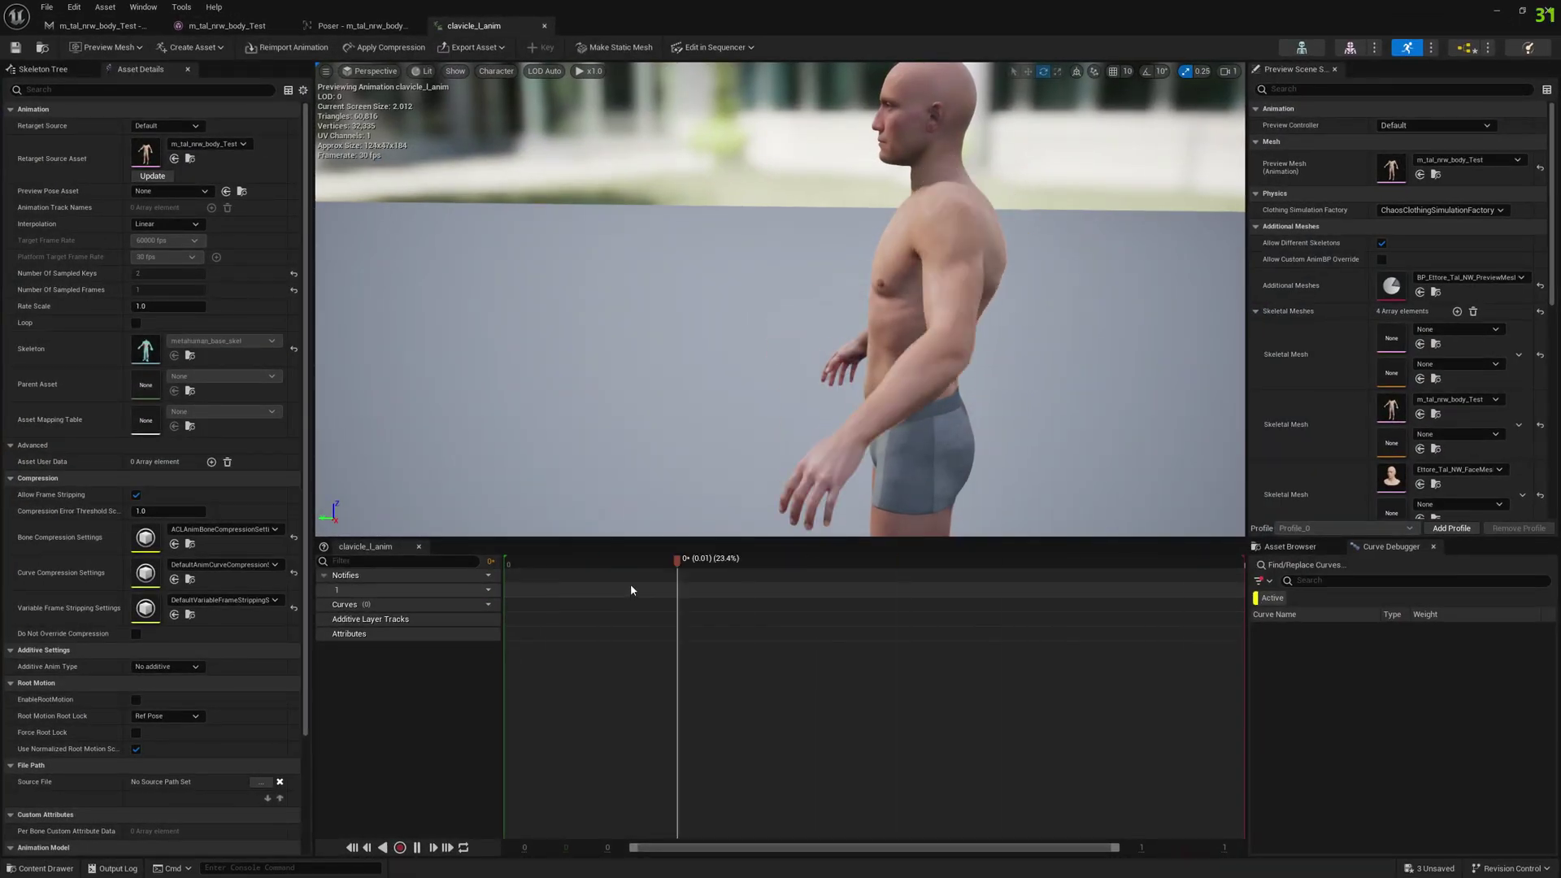
# Scrub clavicle_l_anim to its last frame and view the raised left arm closely from behind.
pyautogui.moveTo(576, 559); pyautogui.dragTo(493, 565)
pyautogui.moveTo(780, 326); pyautogui.dragTo(669, 327)
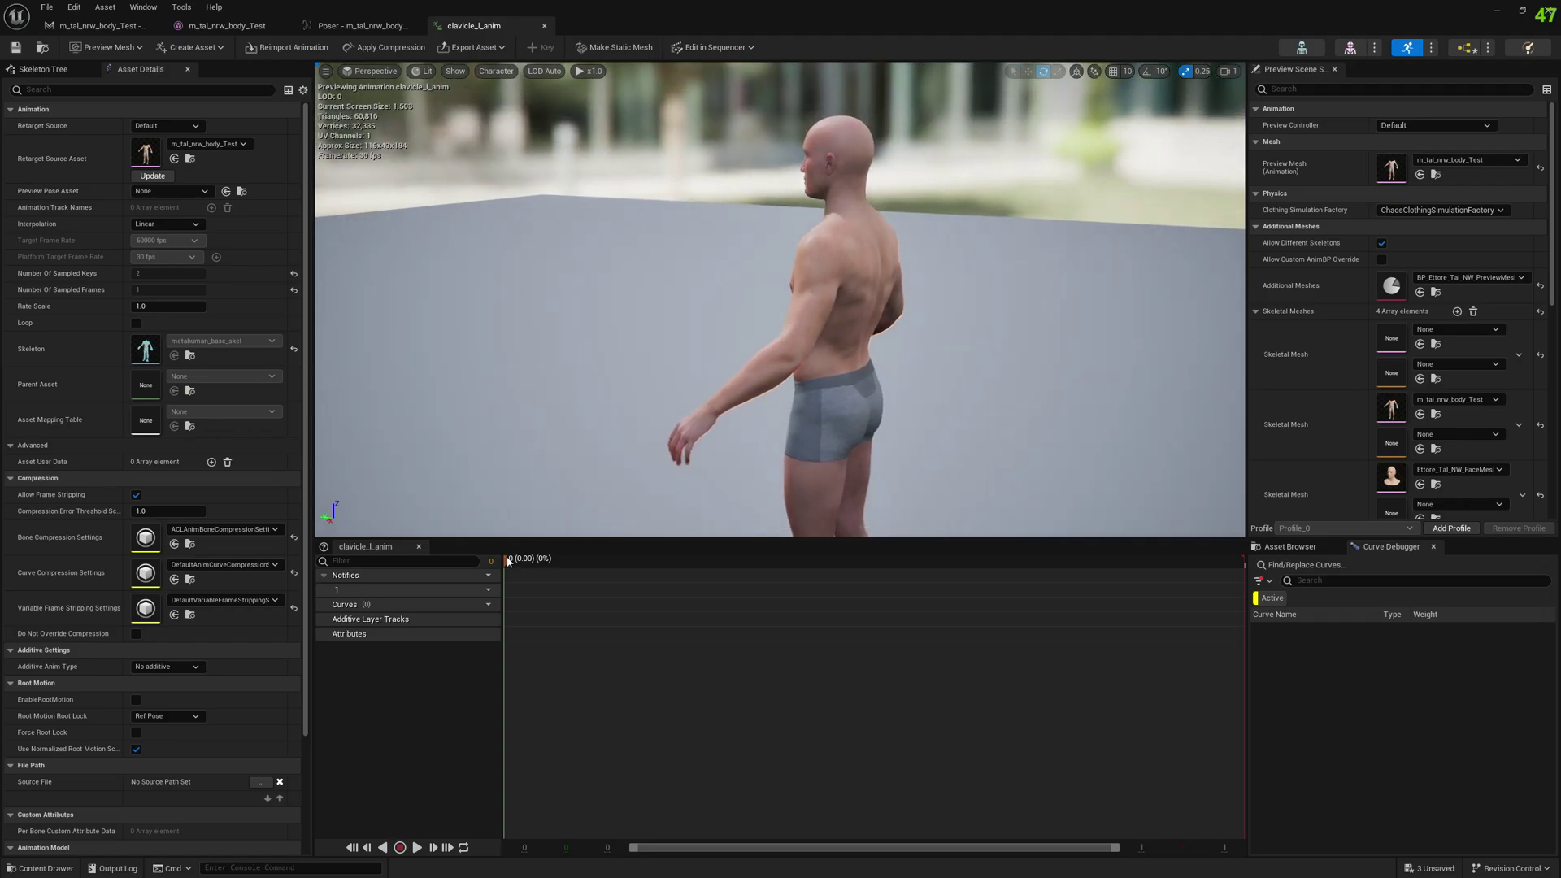
pyautogui.moveTo(508, 561); pyautogui.dragTo(1252, 580)
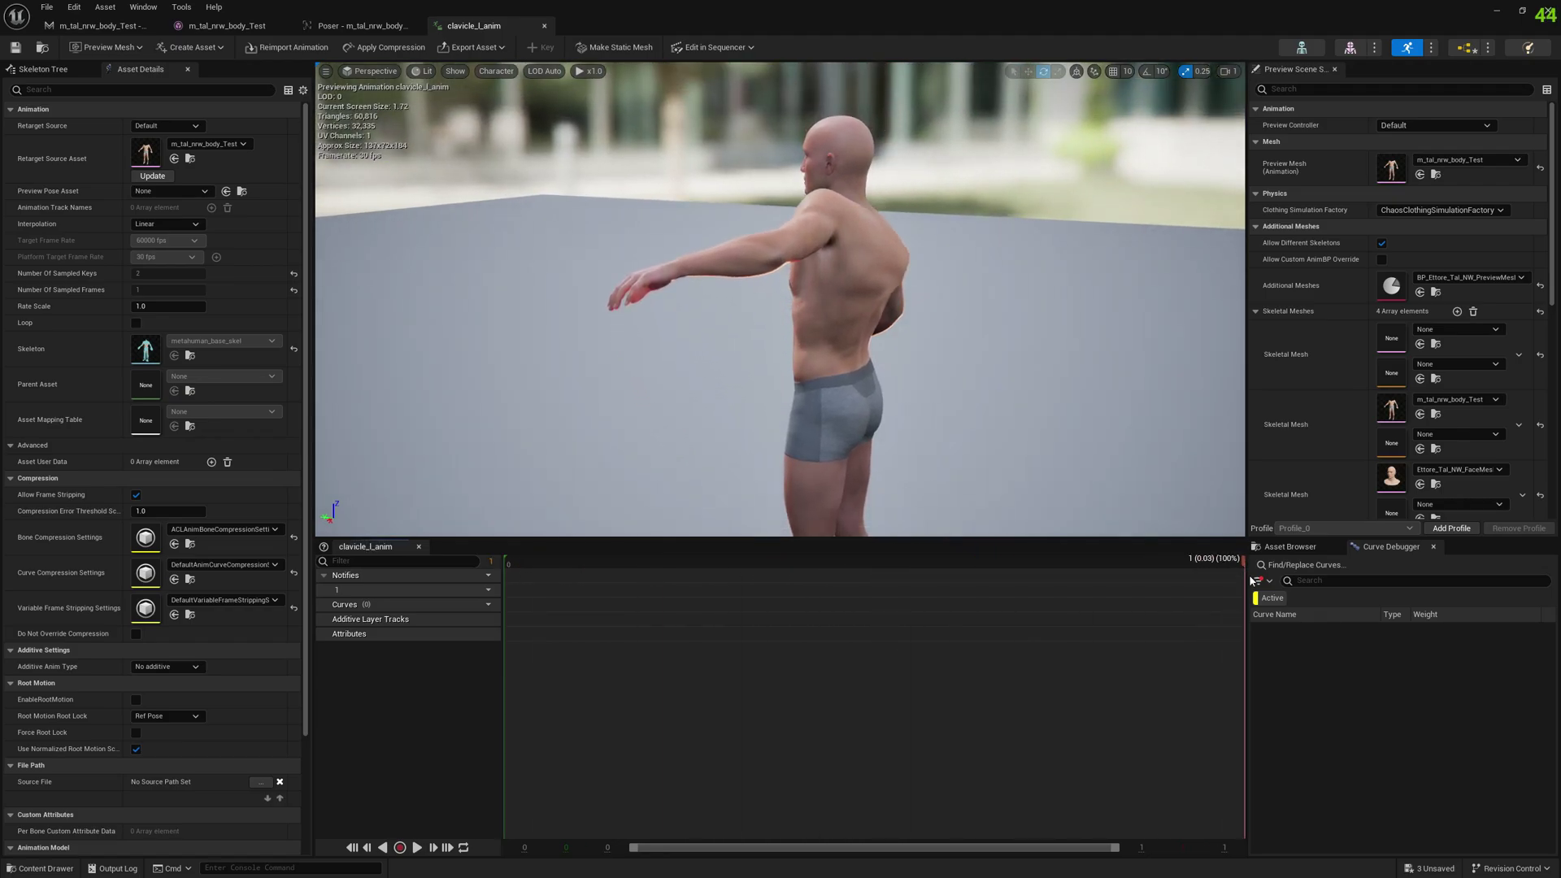
pyautogui.moveTo(813, 365); pyautogui.dragTo(864, 235)
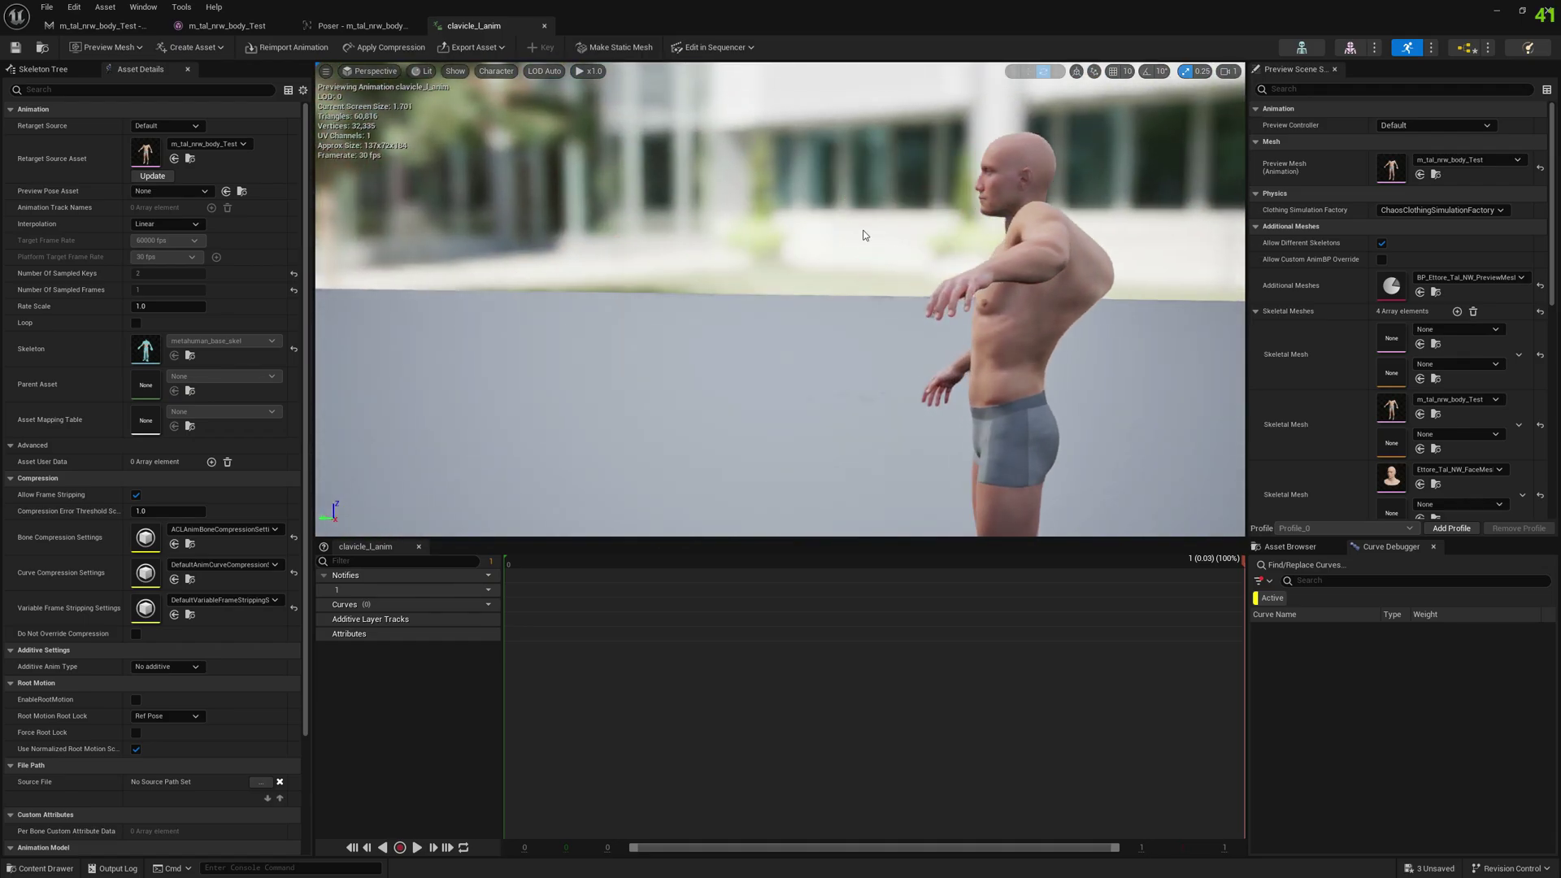
# Open clavicle_l_pose and drag the up_40 pose weight to 1.0, raising the left arm.
pyautogui.click(1497, 11)
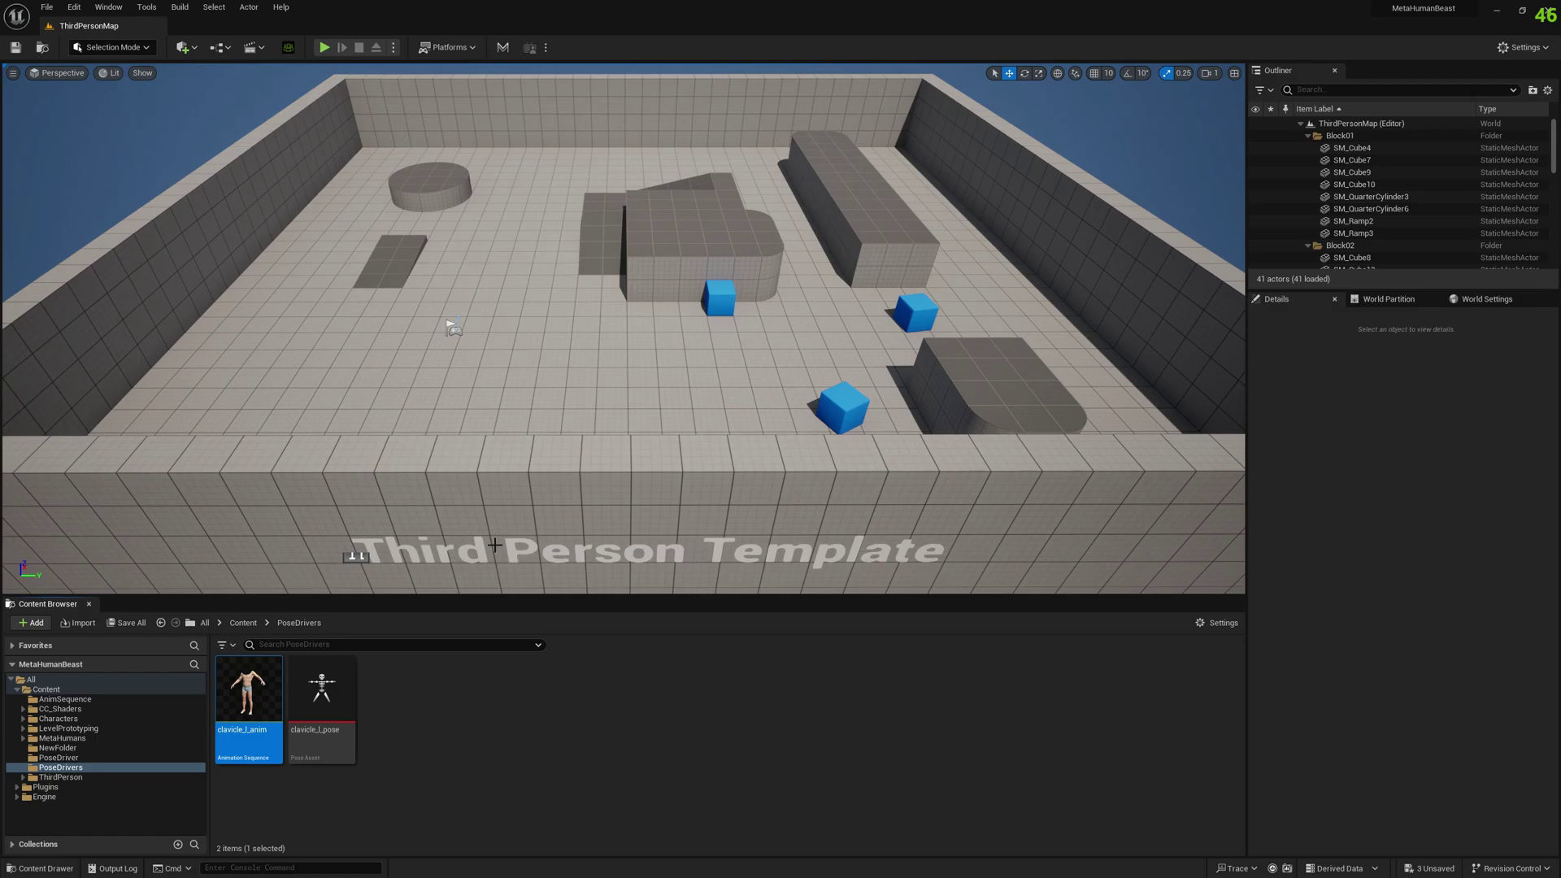
pyautogui.doubleClick(319, 713)
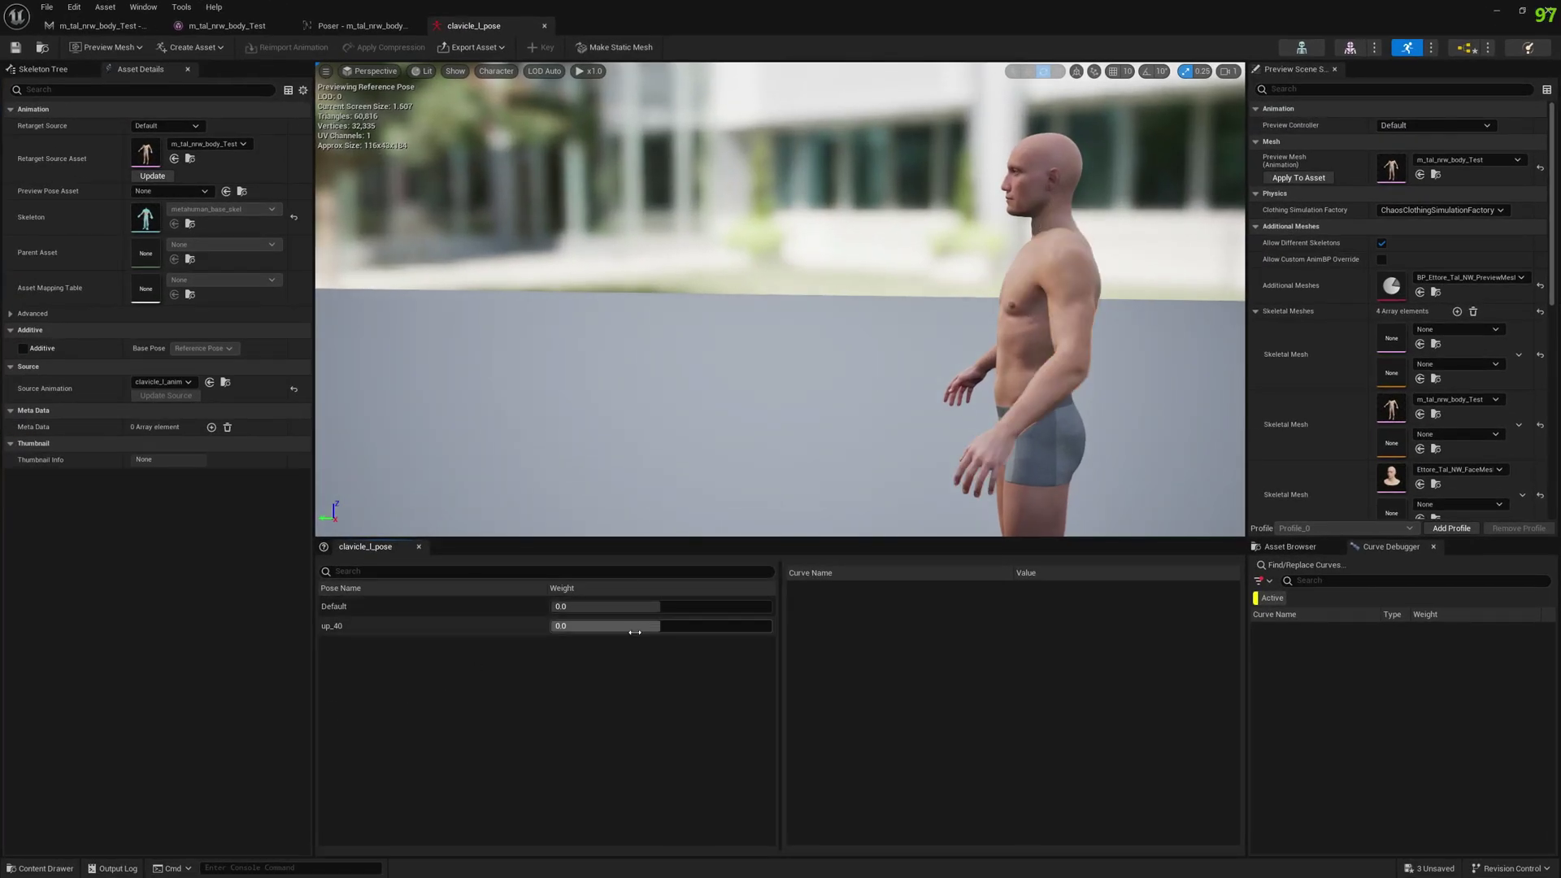
pyautogui.moveTo(570, 627); pyautogui.dragTo(726, 627)
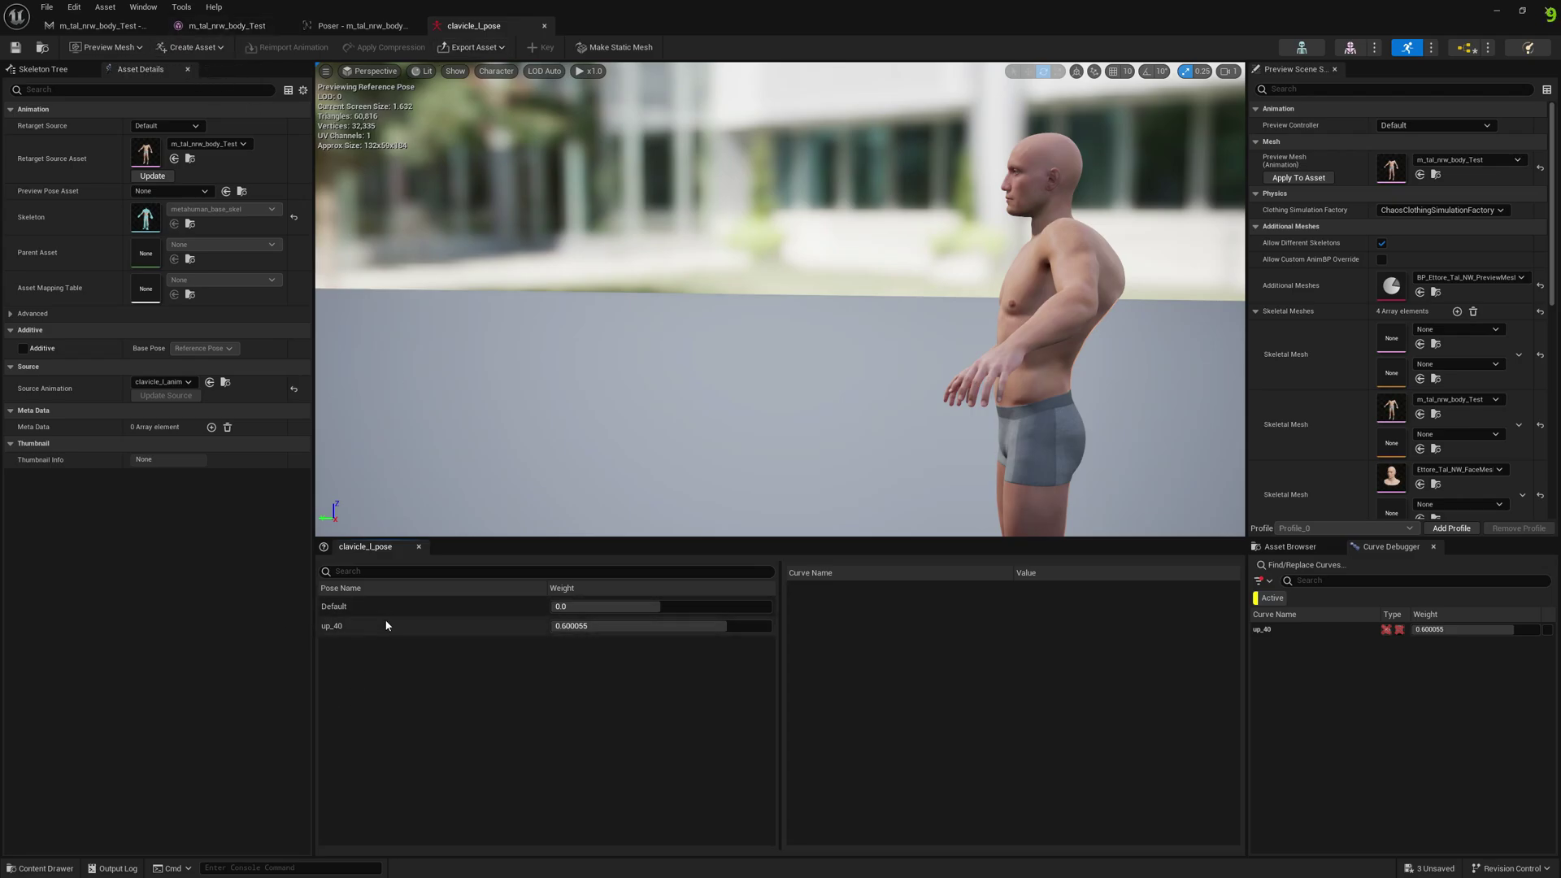
pyautogui.moveTo(618, 626); pyautogui.dragTo(773, 626)
pyautogui.scroll(5, 781, 298)
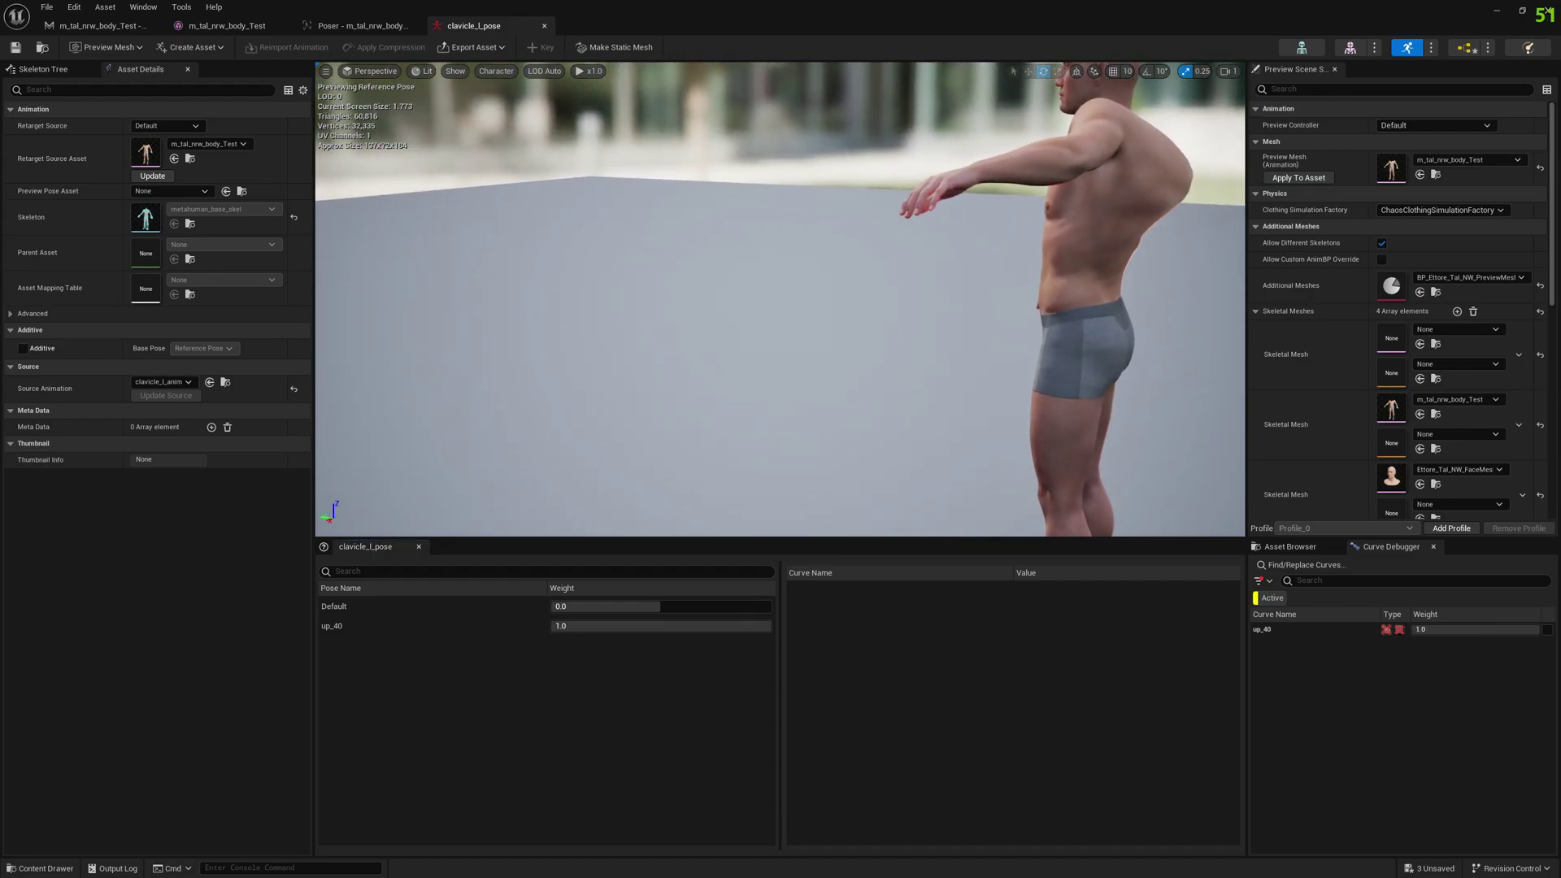
pyautogui.click(1496, 13)
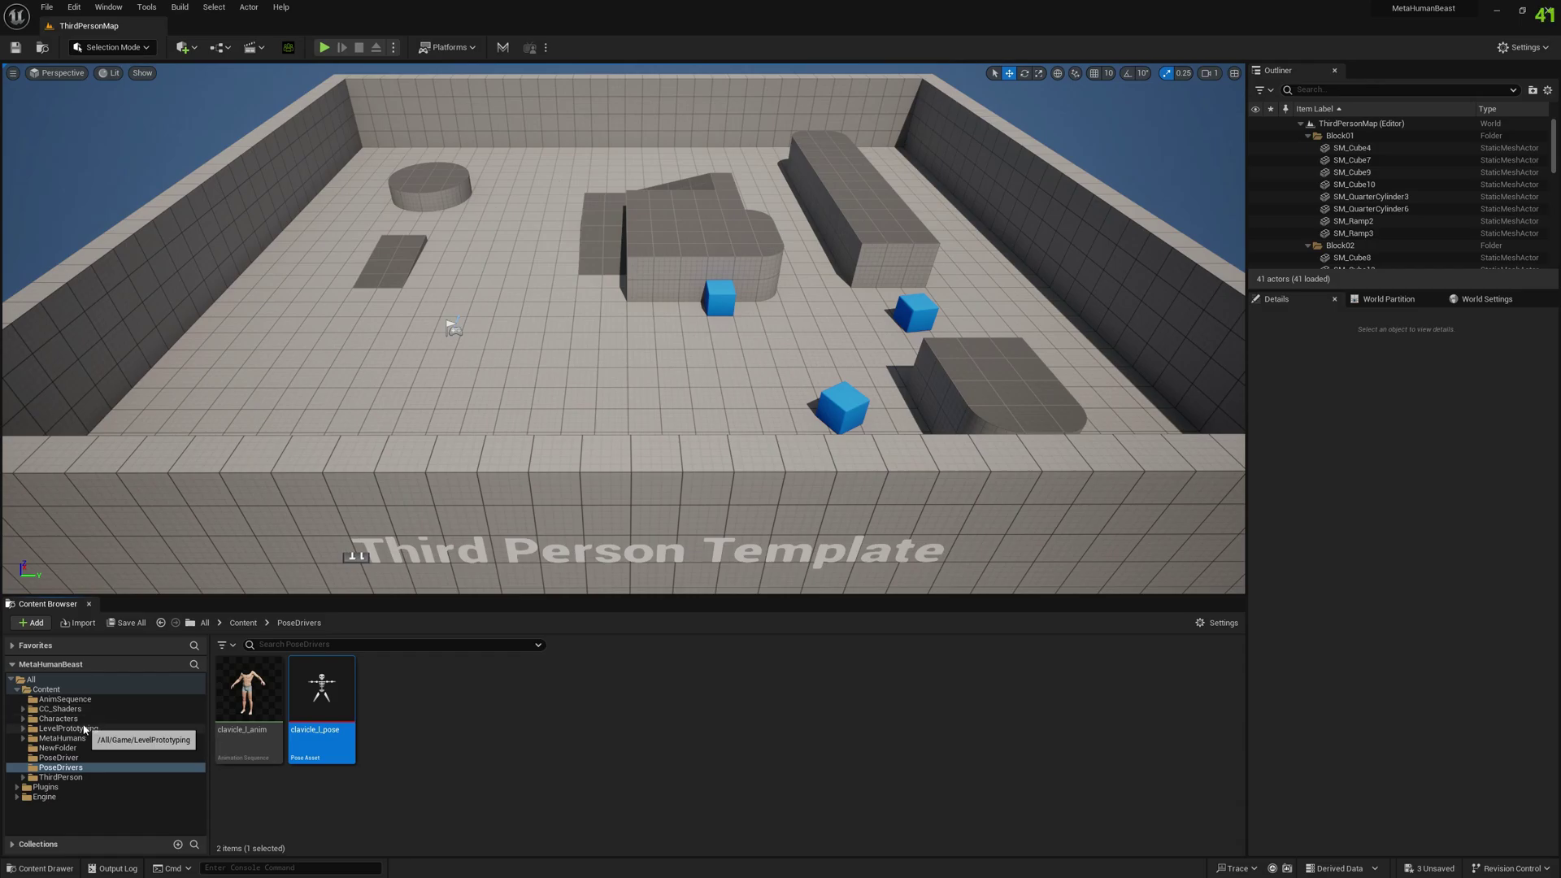
# Open the PostProcessTest animation blueprint from the Content folder and compile it.
pyautogui.click(47, 689)
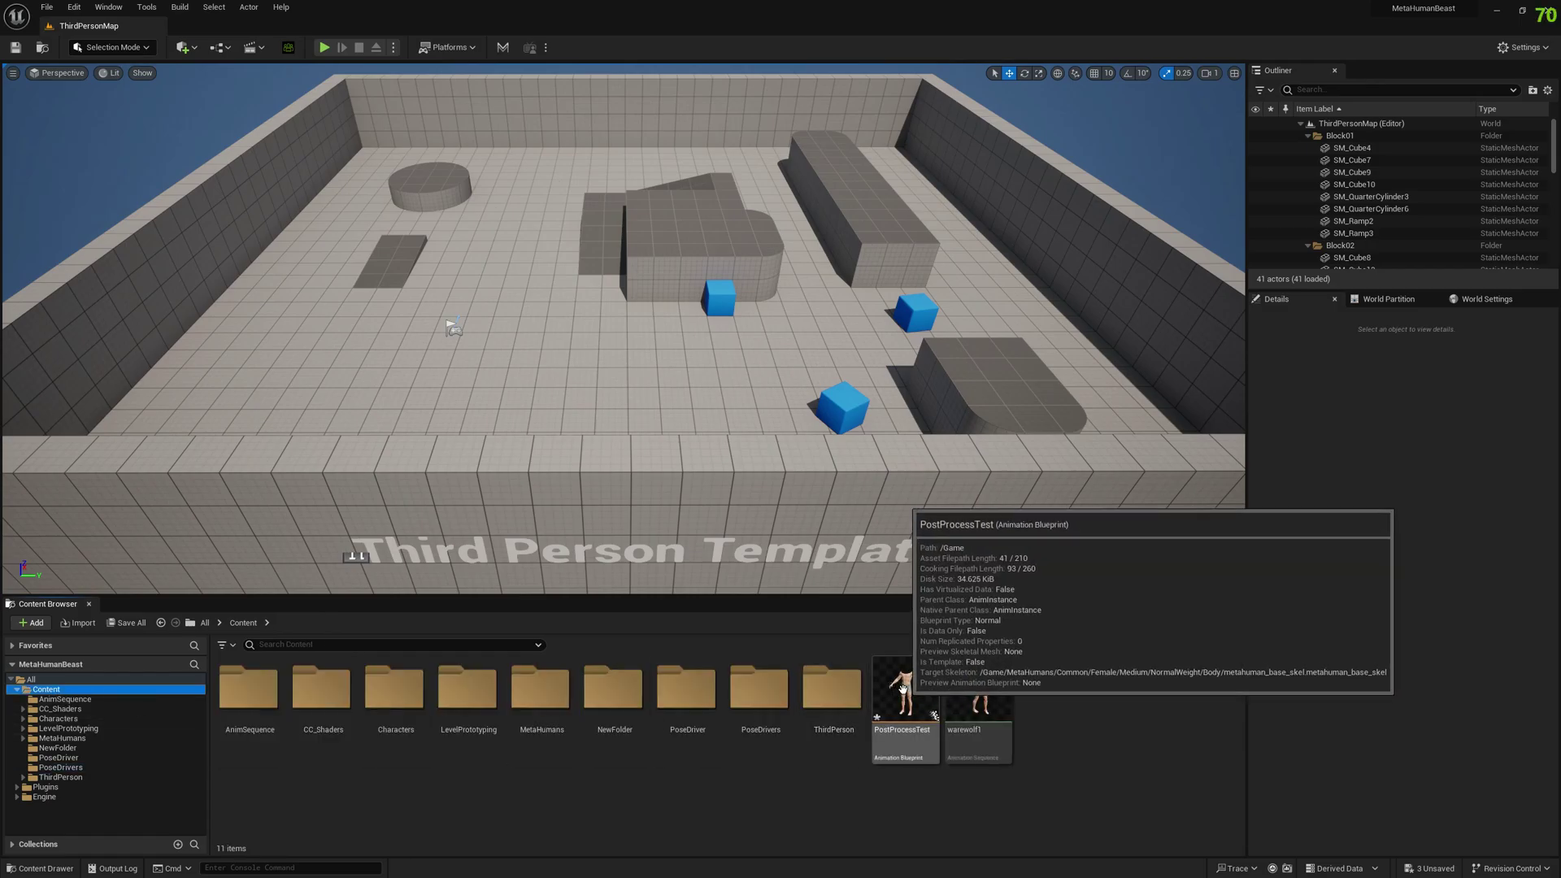
pyautogui.doubleClick(905, 691)
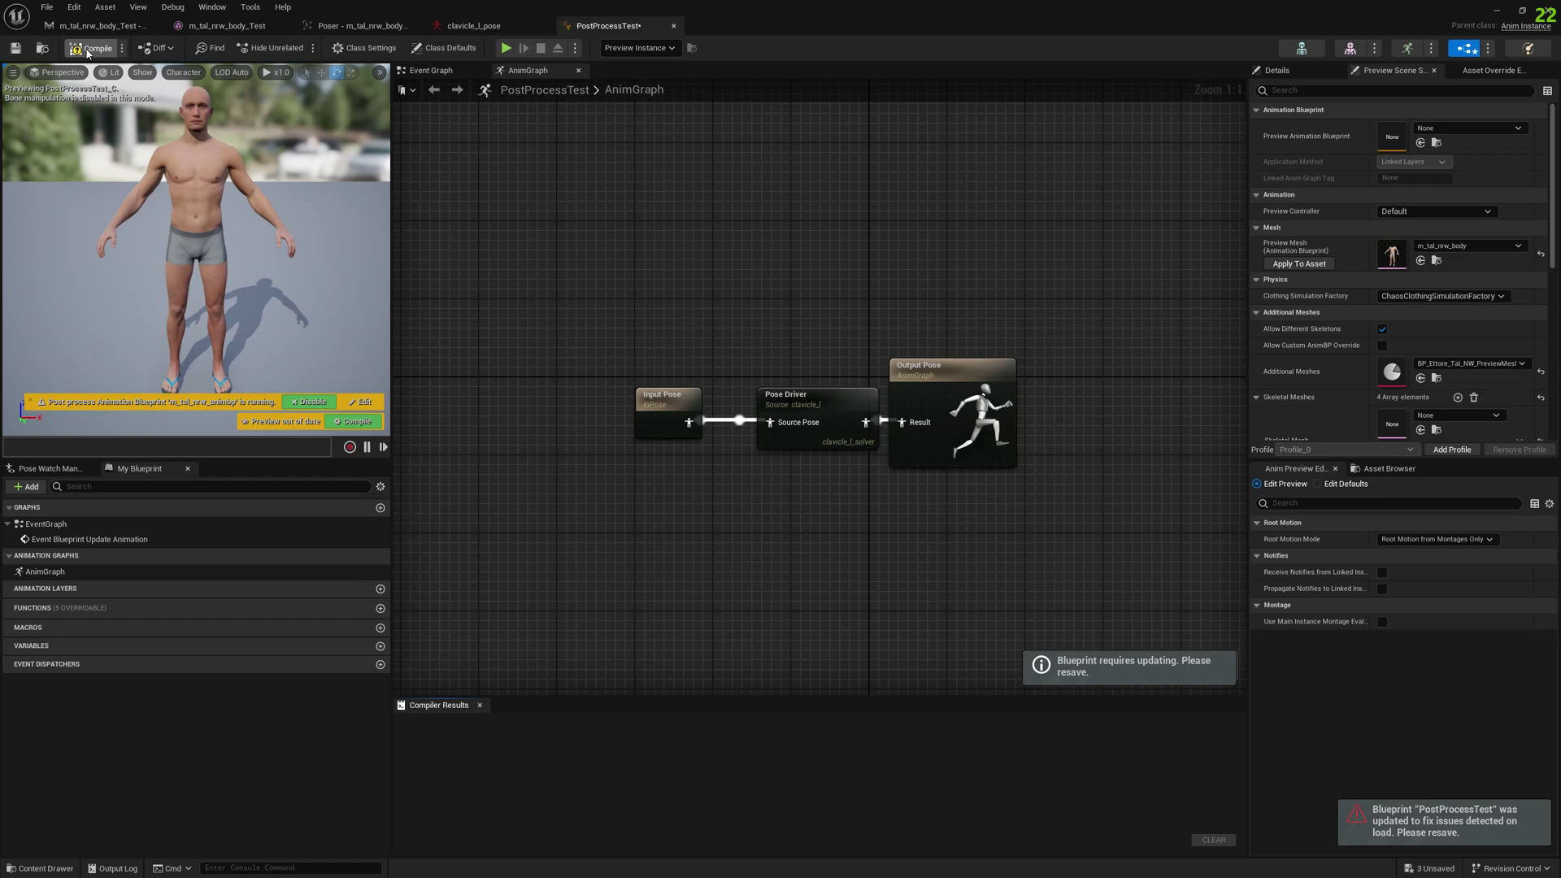
pyautogui.click(92, 48)
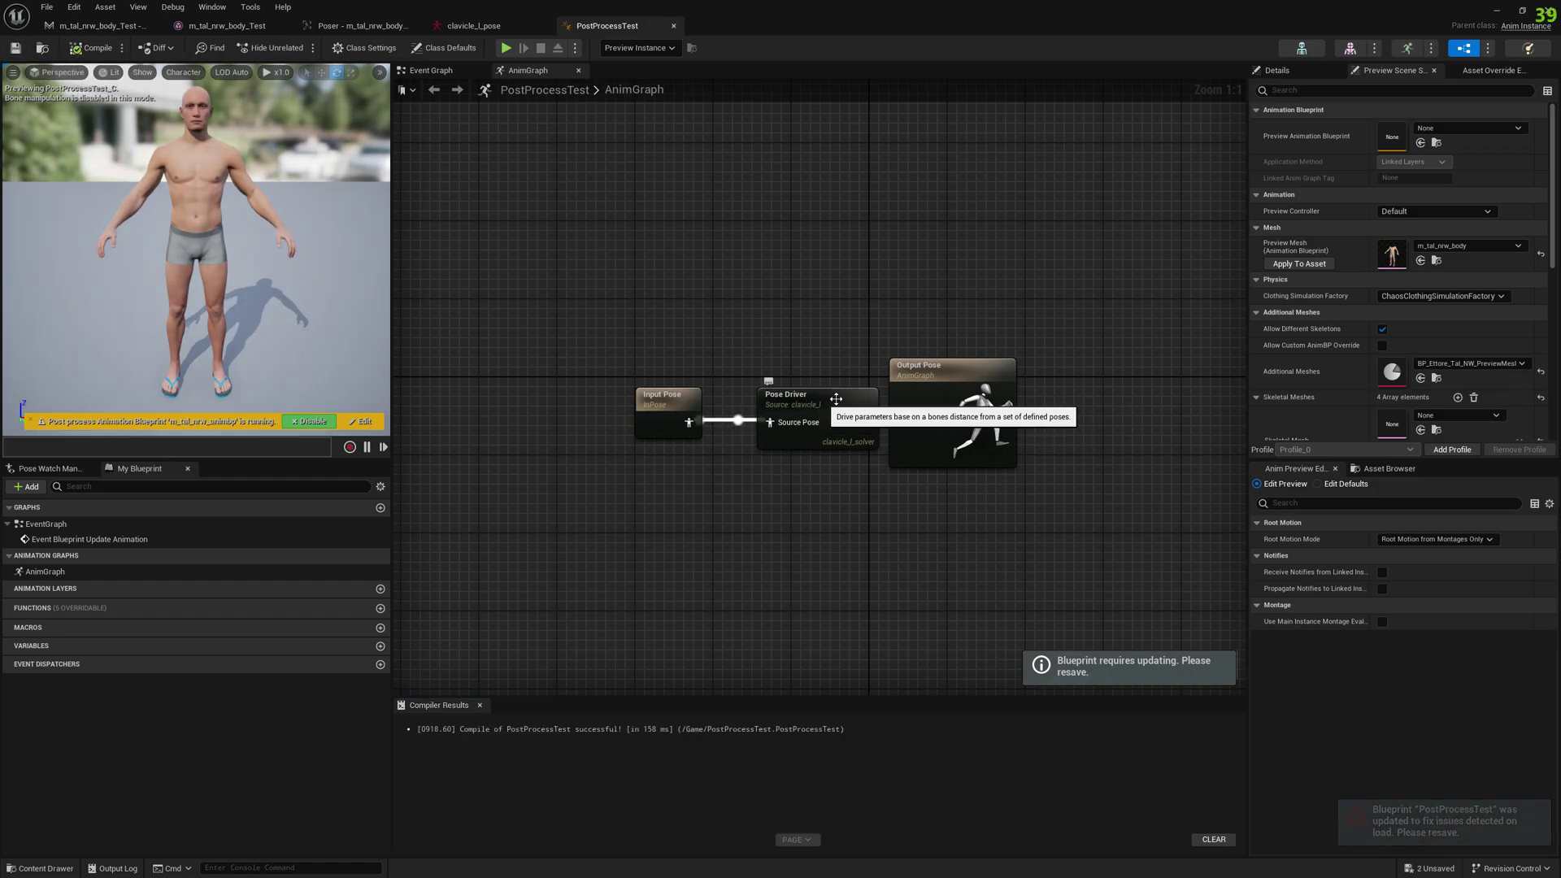
# Select the Pose Driver node and review its Pose Driver, RBFParams and Settings properties.
pyautogui.click(801, 402)
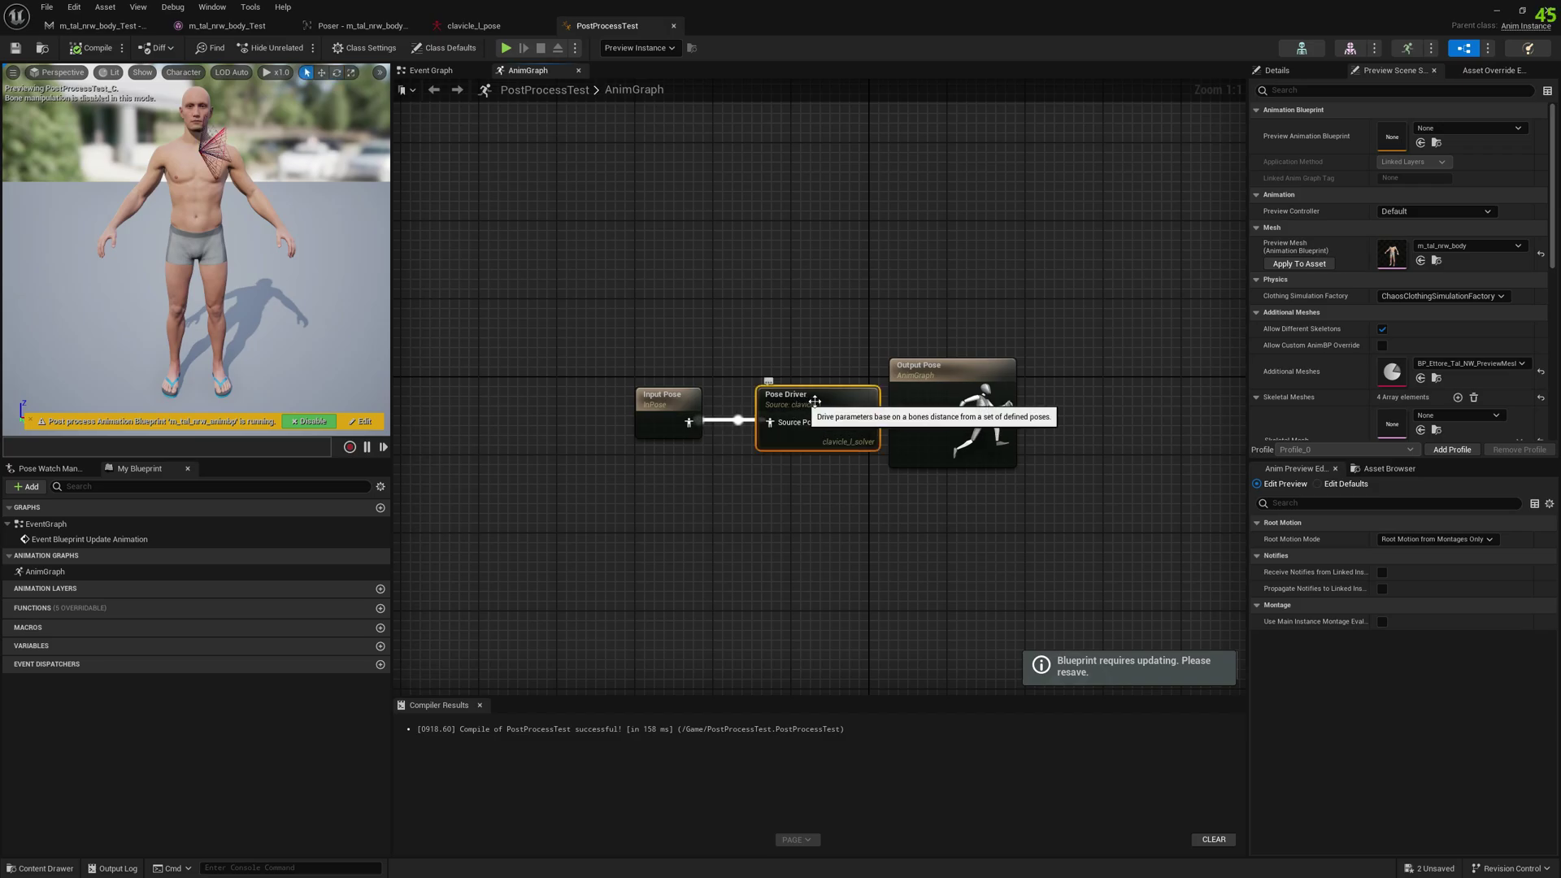
pyautogui.click(1316, 70)
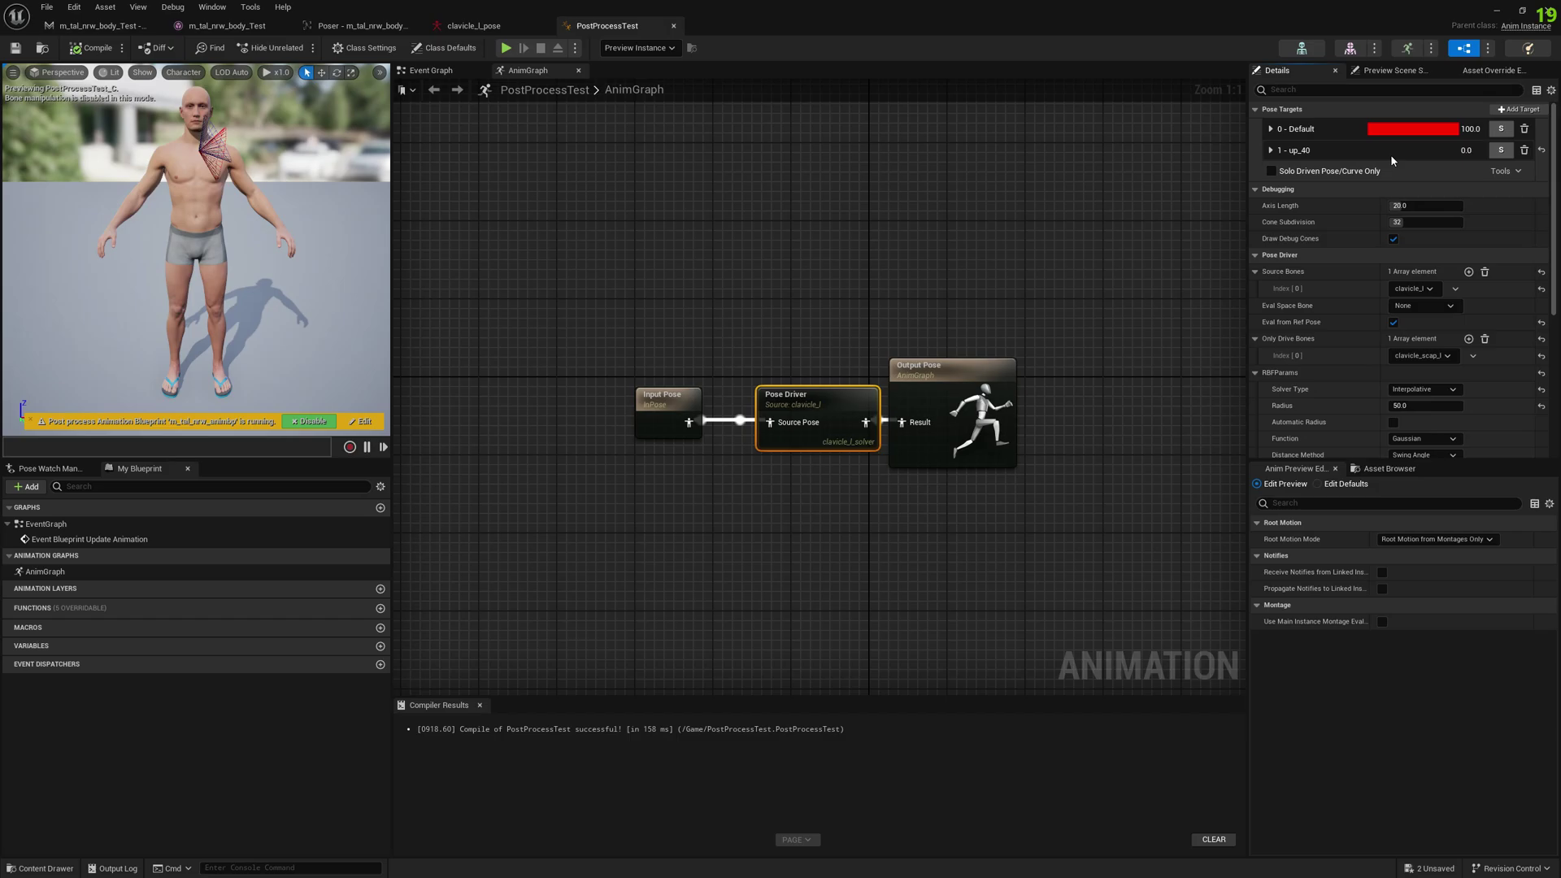
pyautogui.scroll(-1, 1321, 270)
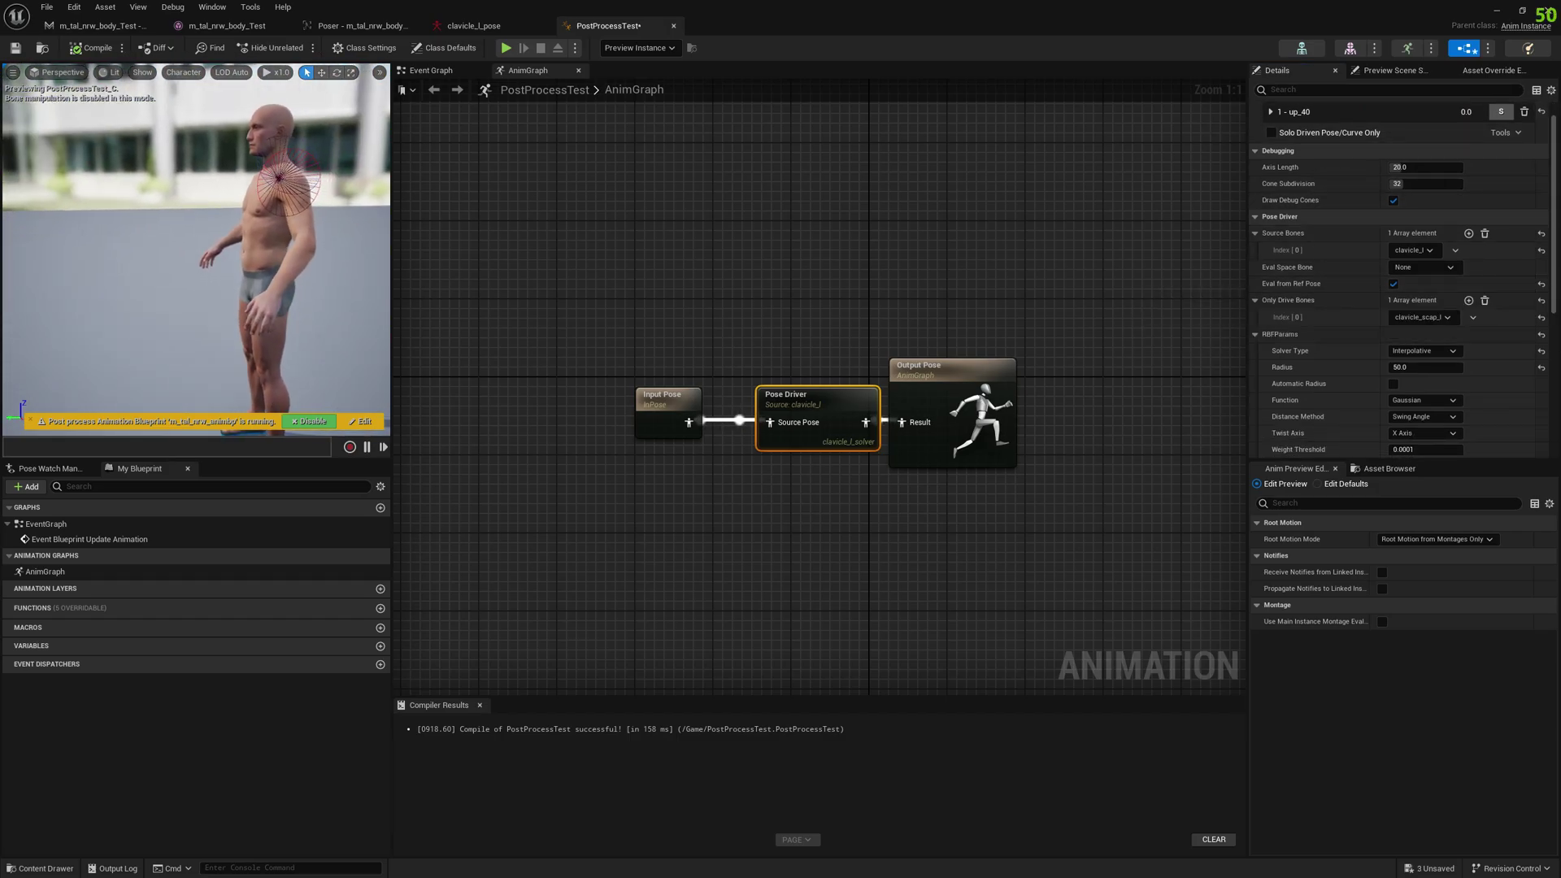
pyautogui.scroll(-3, 1400, 255)
pyautogui.scroll(-2, 1400, 255)
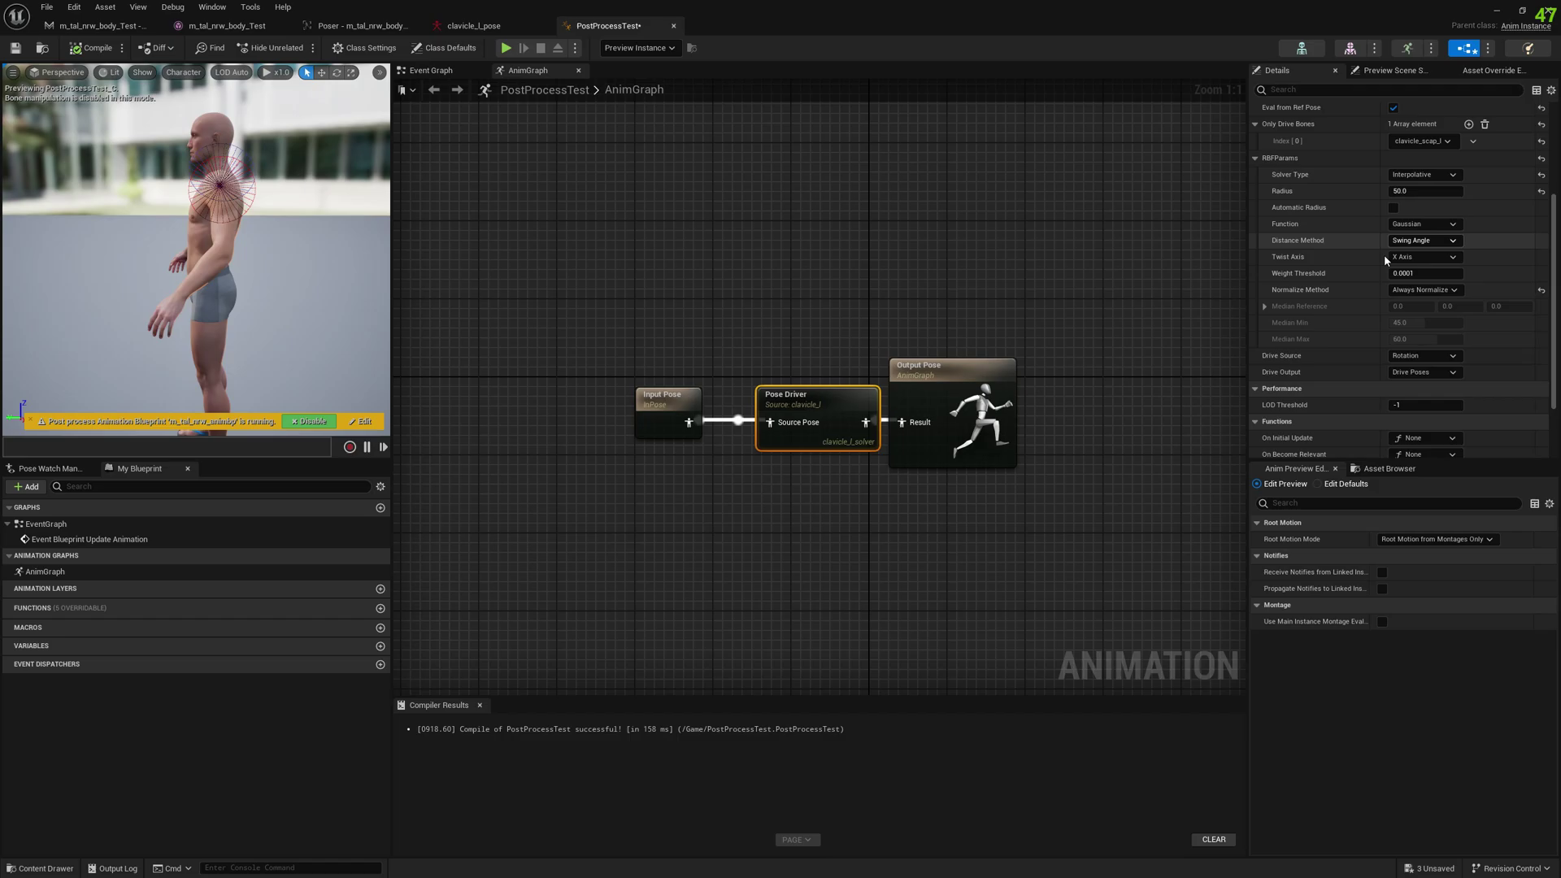
pyautogui.scroll(-1, 1390, 285)
pyautogui.scroll(-2, 1391, 288)
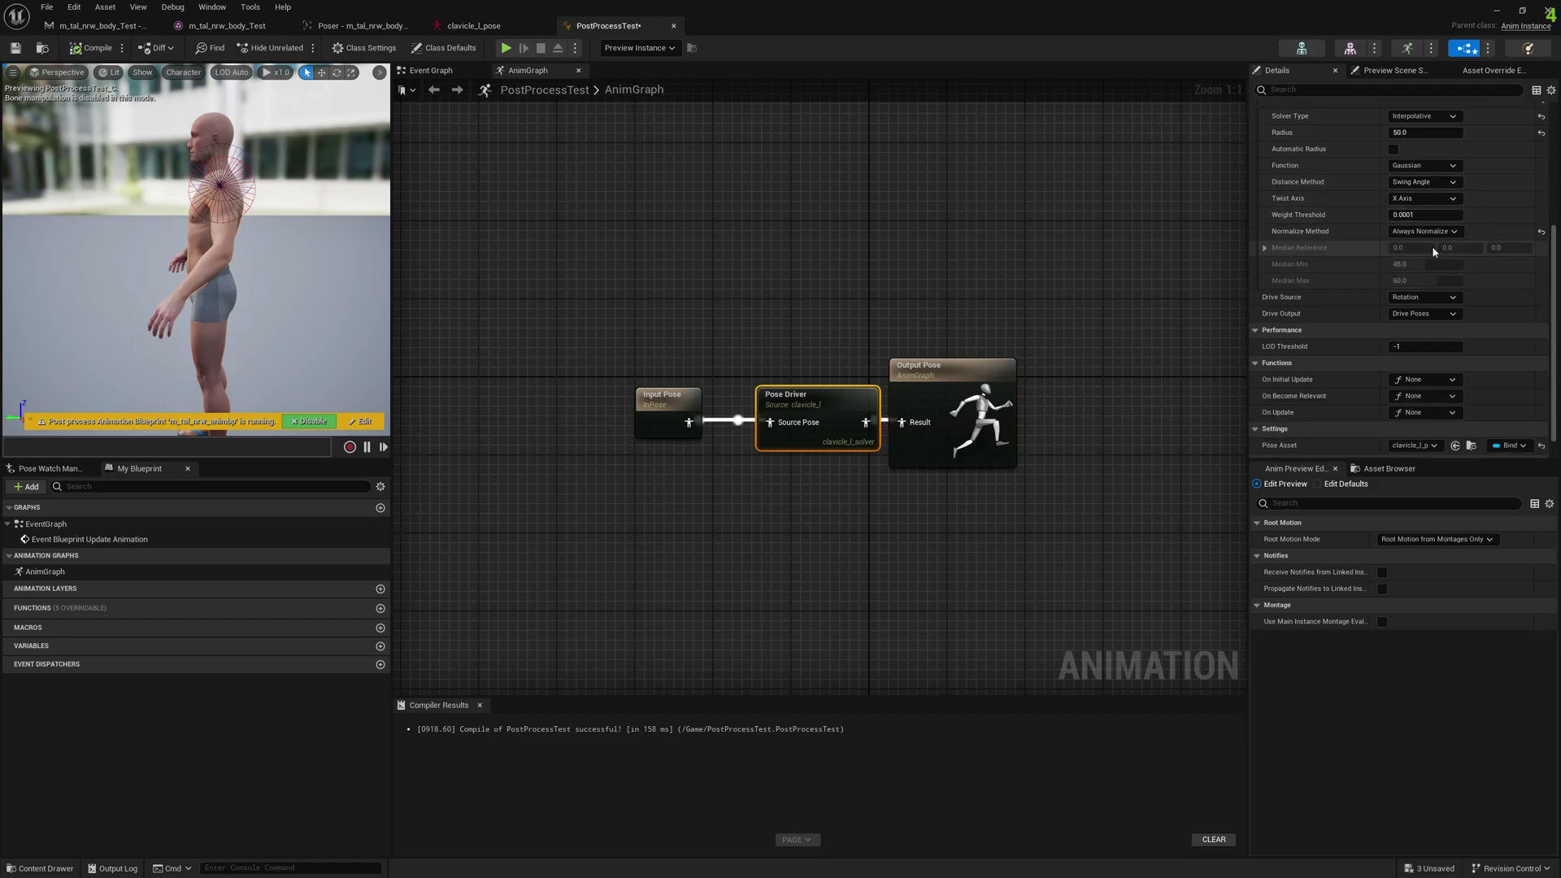
pyautogui.scroll(2, 1301, 277)
pyautogui.scroll(-2, 1268, 279)
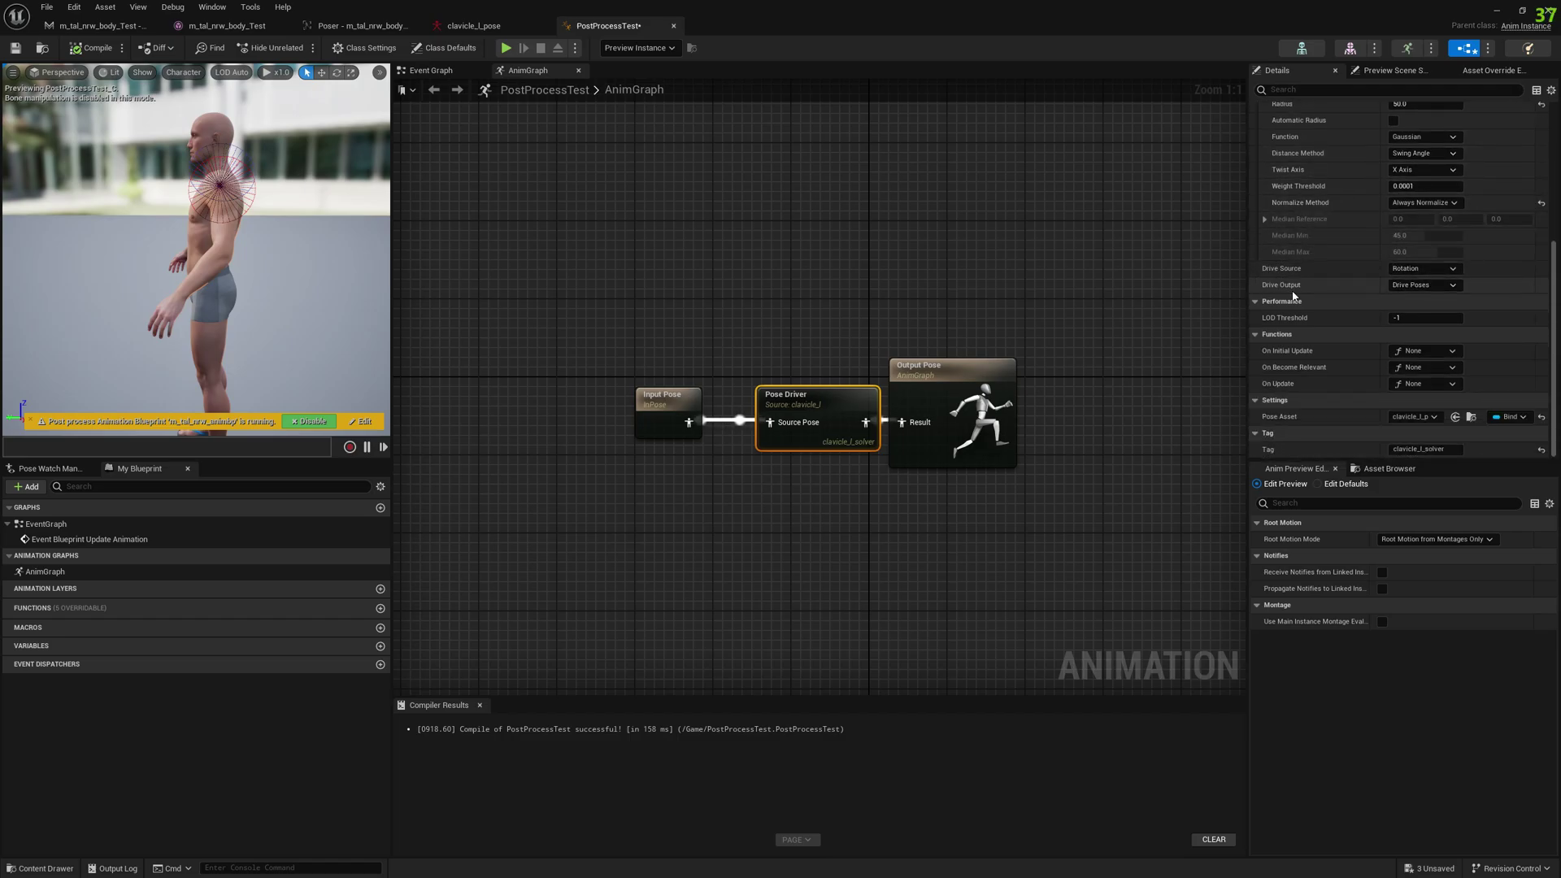
pyautogui.scroll(4, 1337, 226)
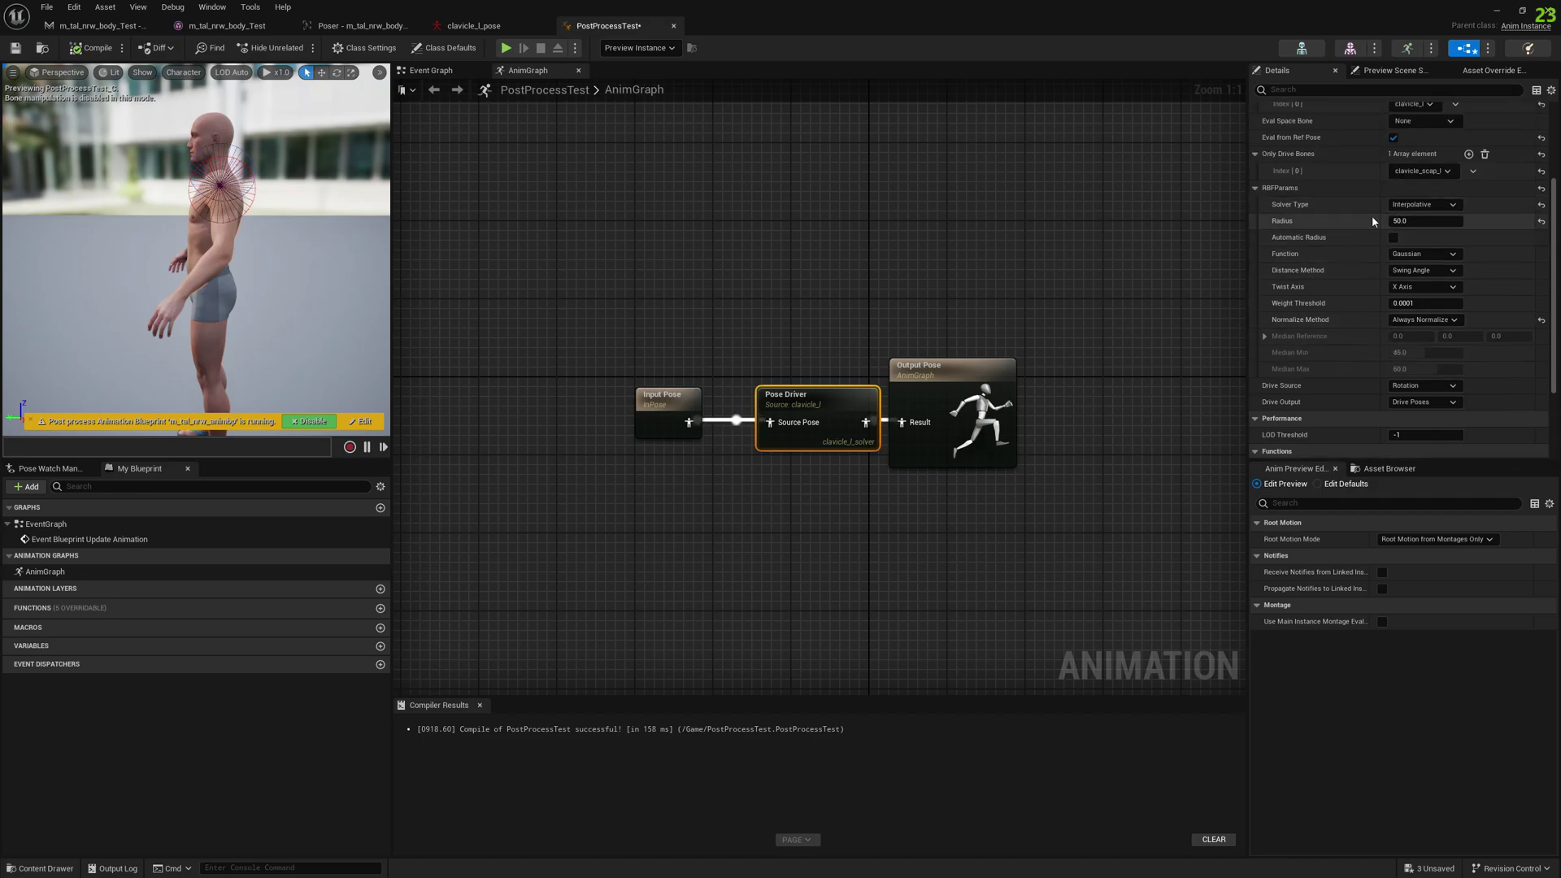
pyautogui.scroll(1, 1314, 153)
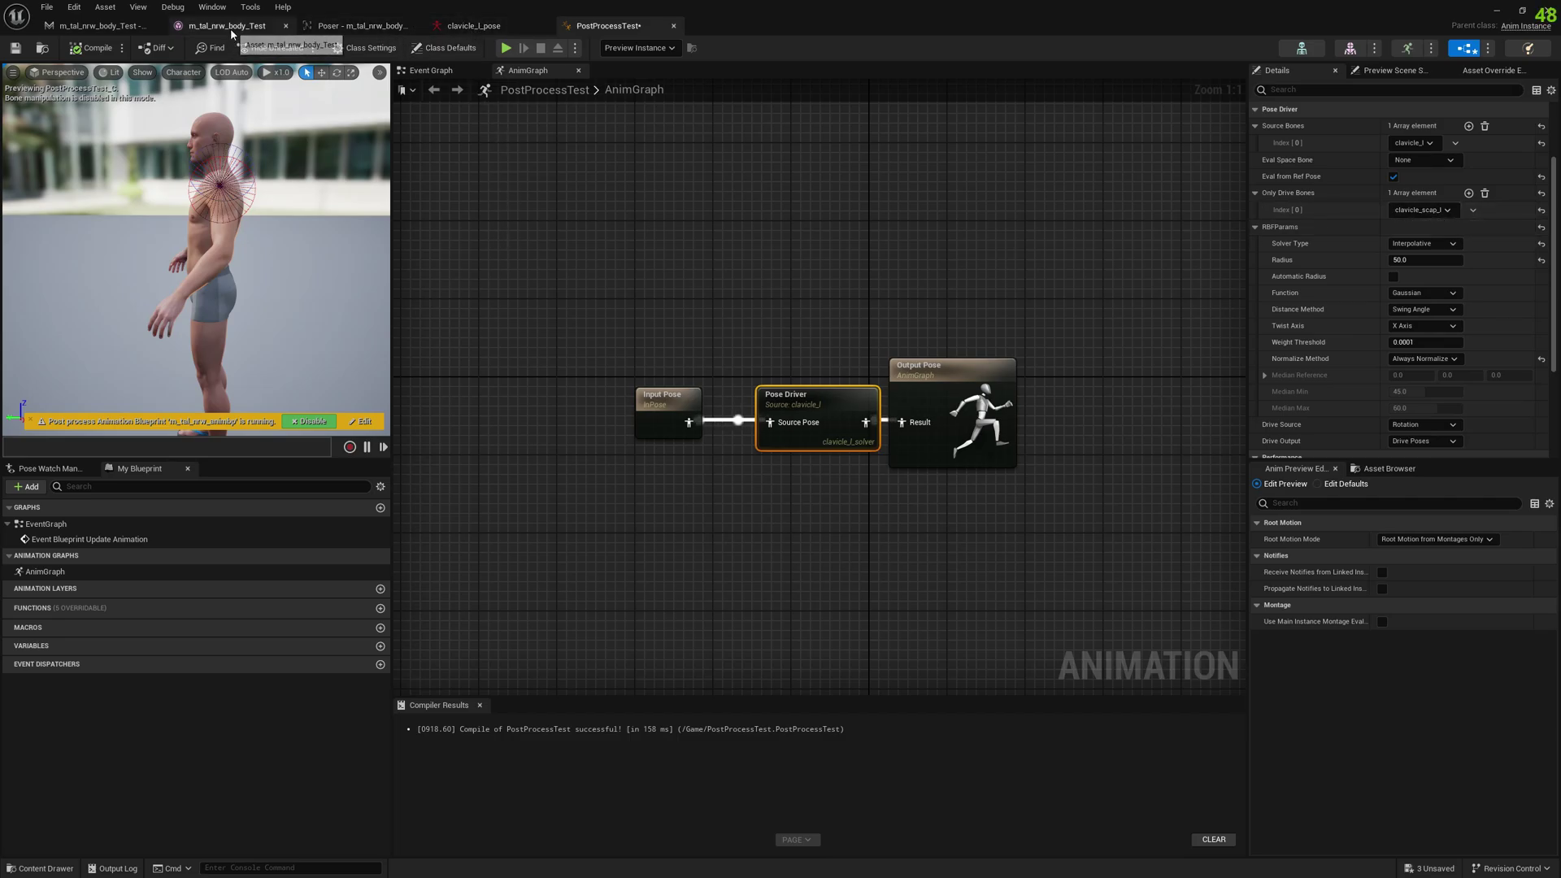
# Save PostProcessTest and set it as the body mesh's Post Process Anim Blueprint.
pyautogui.hotkey('ctrl', 's')
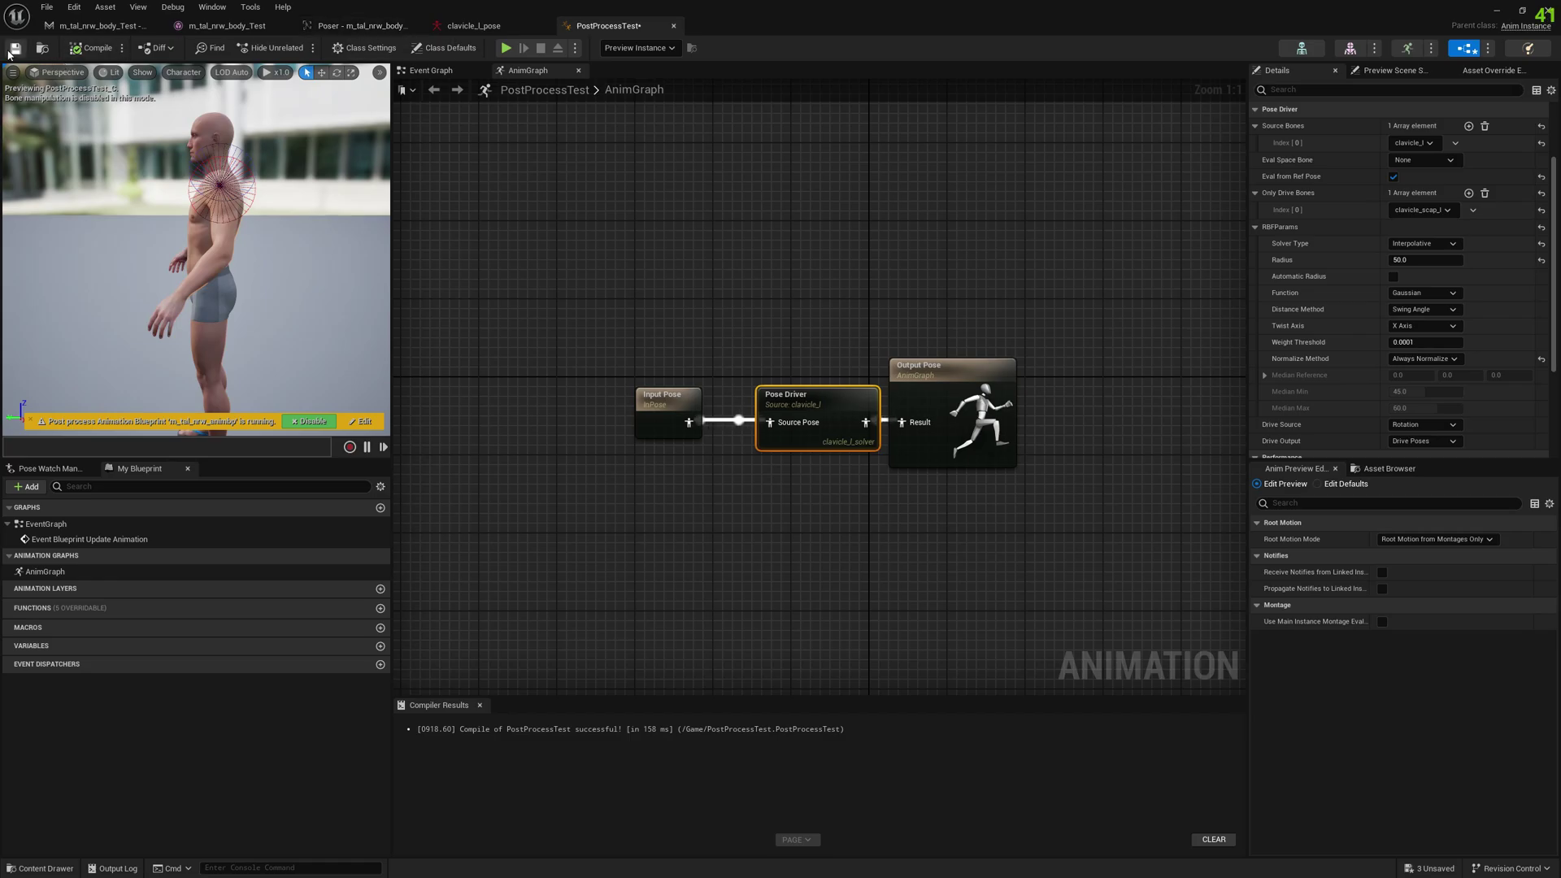
pyautogui.click(202, 26)
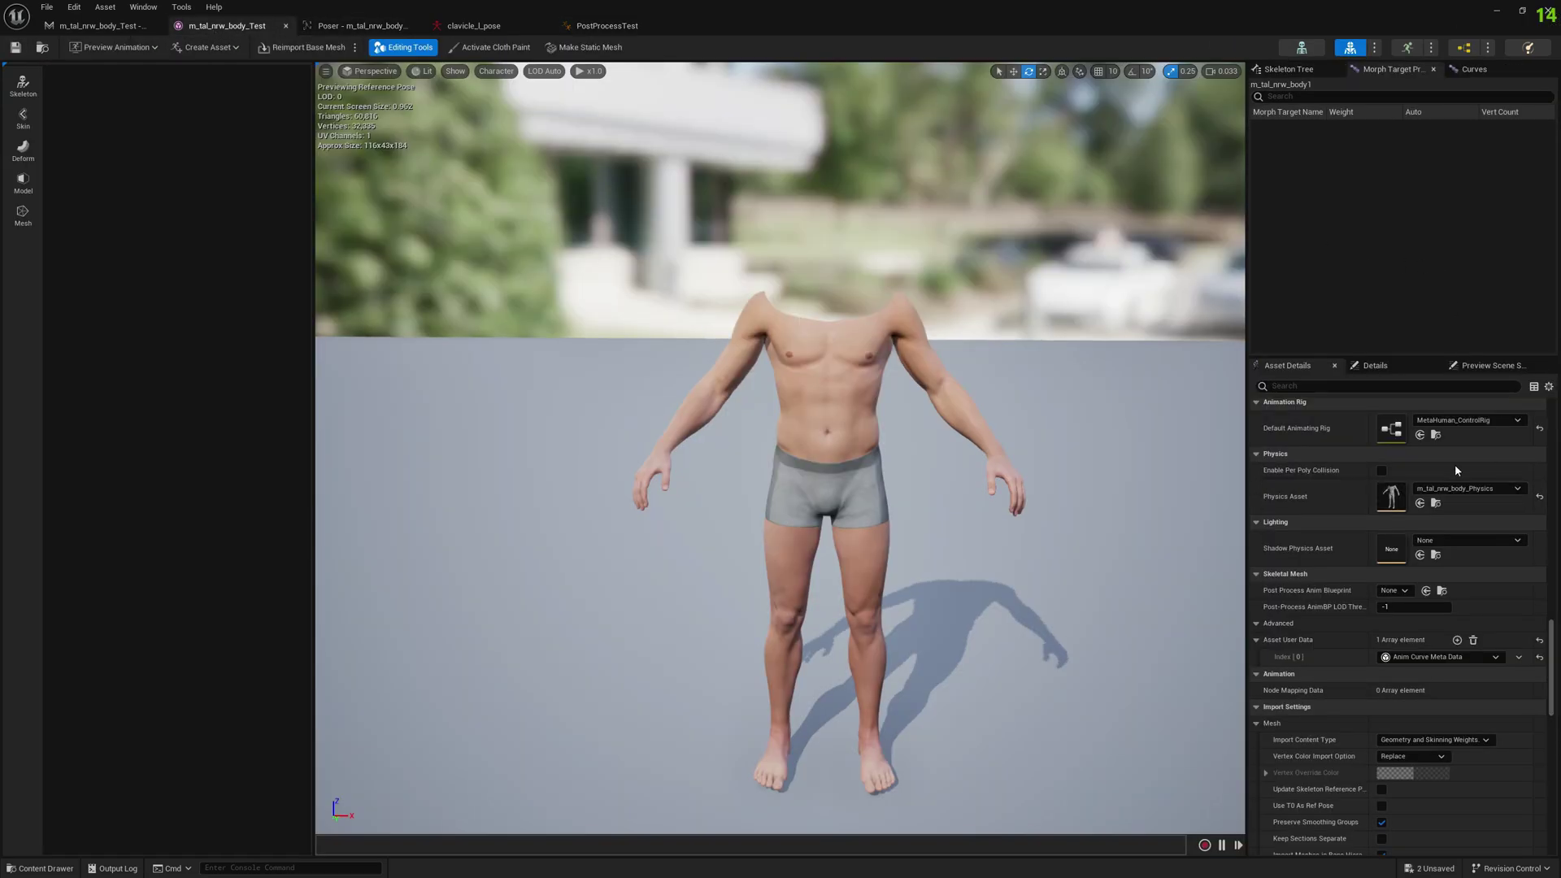
pyautogui.click(1392, 591)
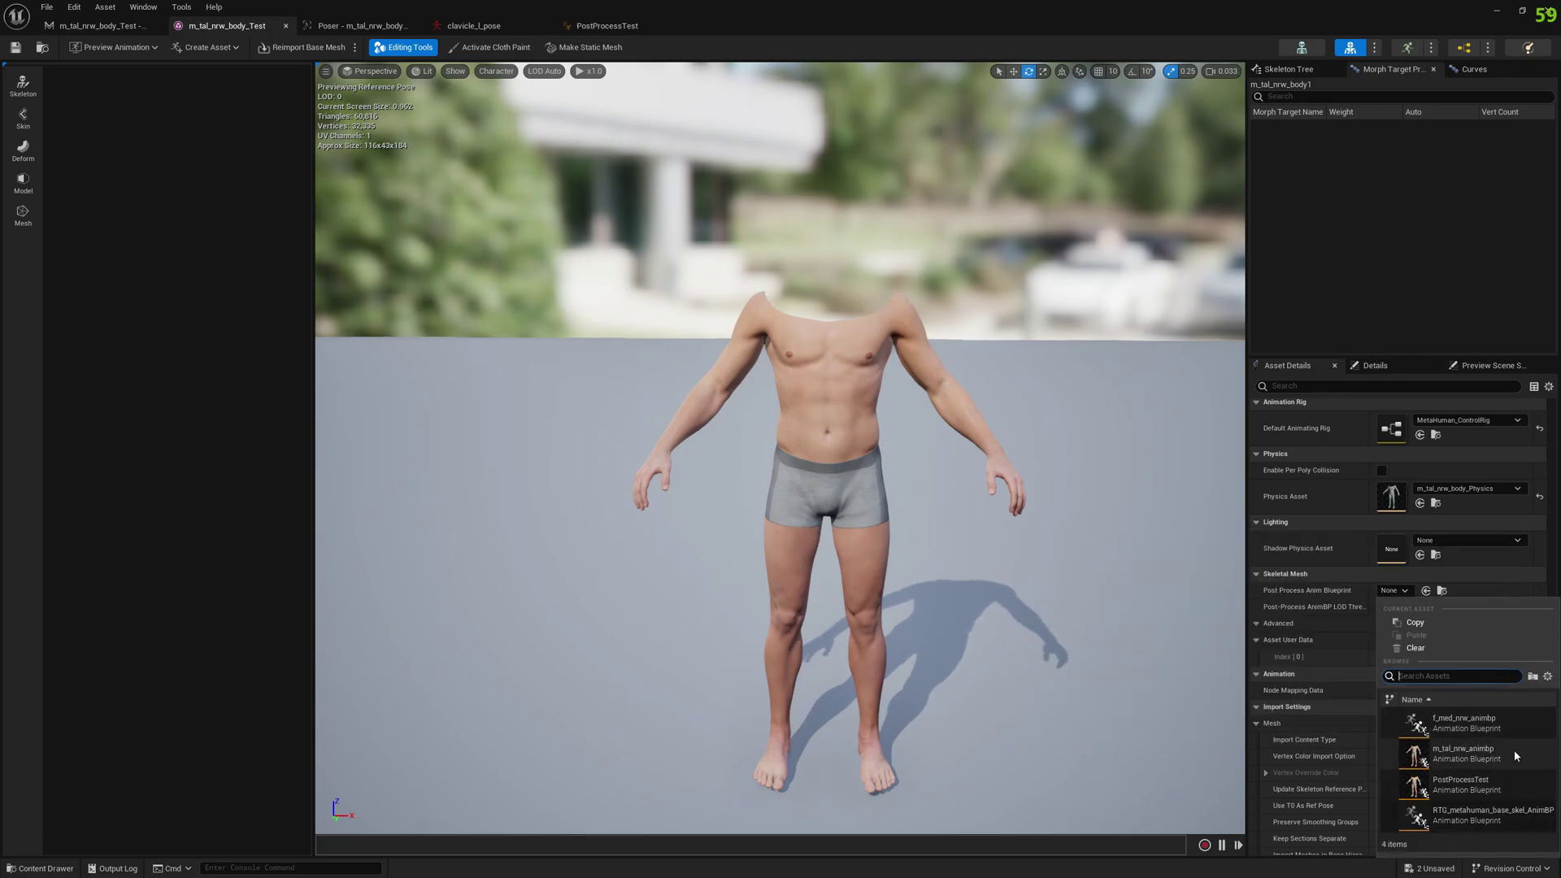
pyautogui.click(1473, 786)
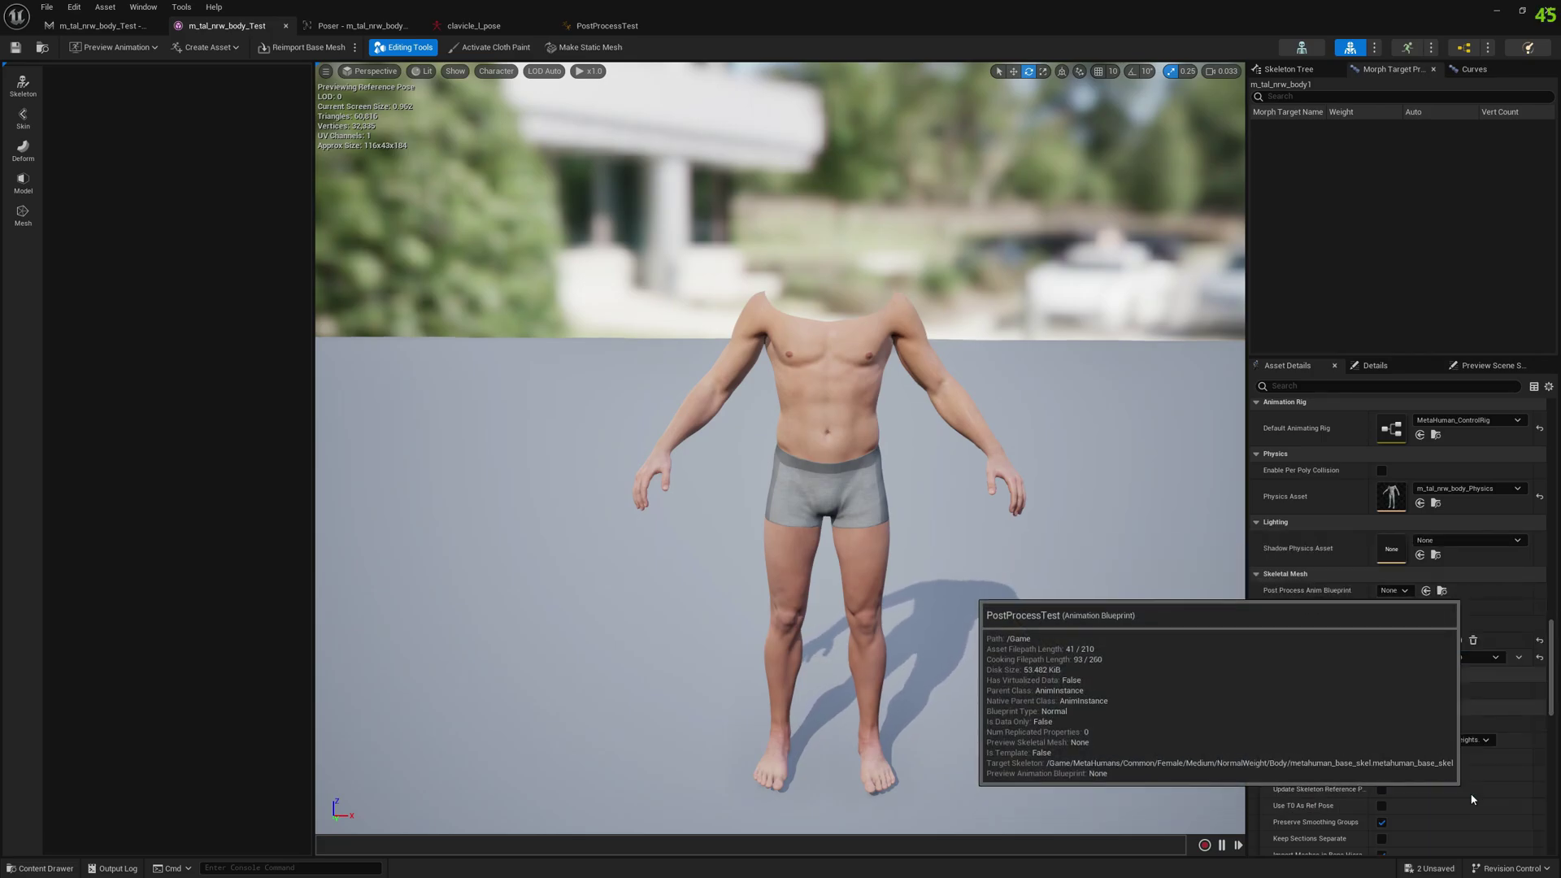
# Raise the preview viewport camera speed to 0.1.
pyautogui.moveTo(1098, 570)
pyautogui.mouseDown(button='right')
pyautogui.moveTo(976, 561)
pyautogui.moveTo(1081, 569)
pyautogui.mouseUp(button='right')
pyautogui.click(1231, 71)
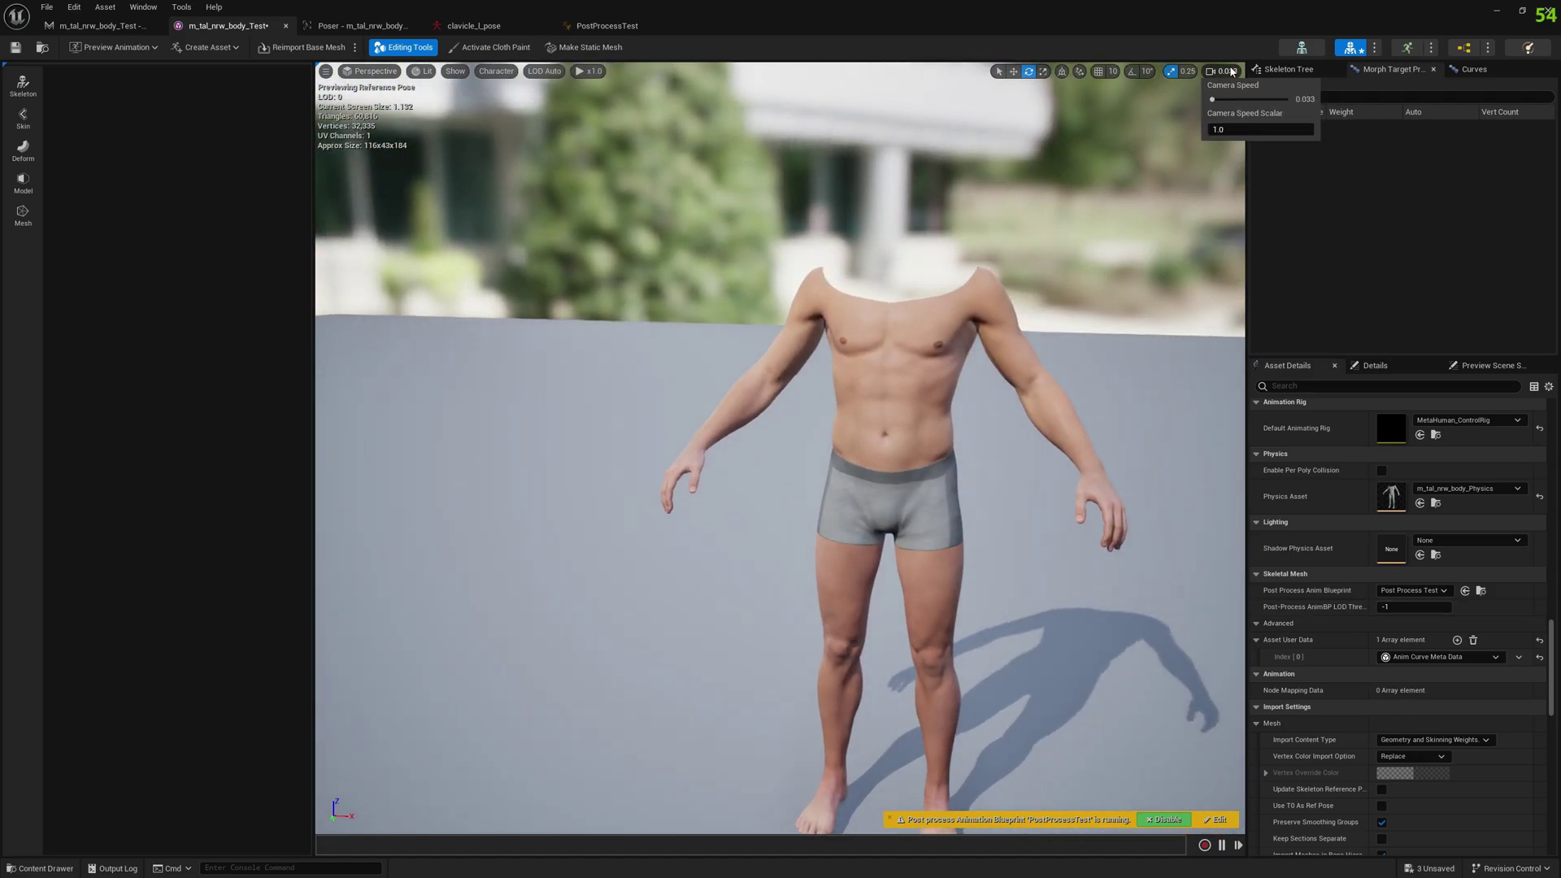
pyautogui.moveTo(1057, 407); pyautogui.dragTo(1024, 254, button='right')
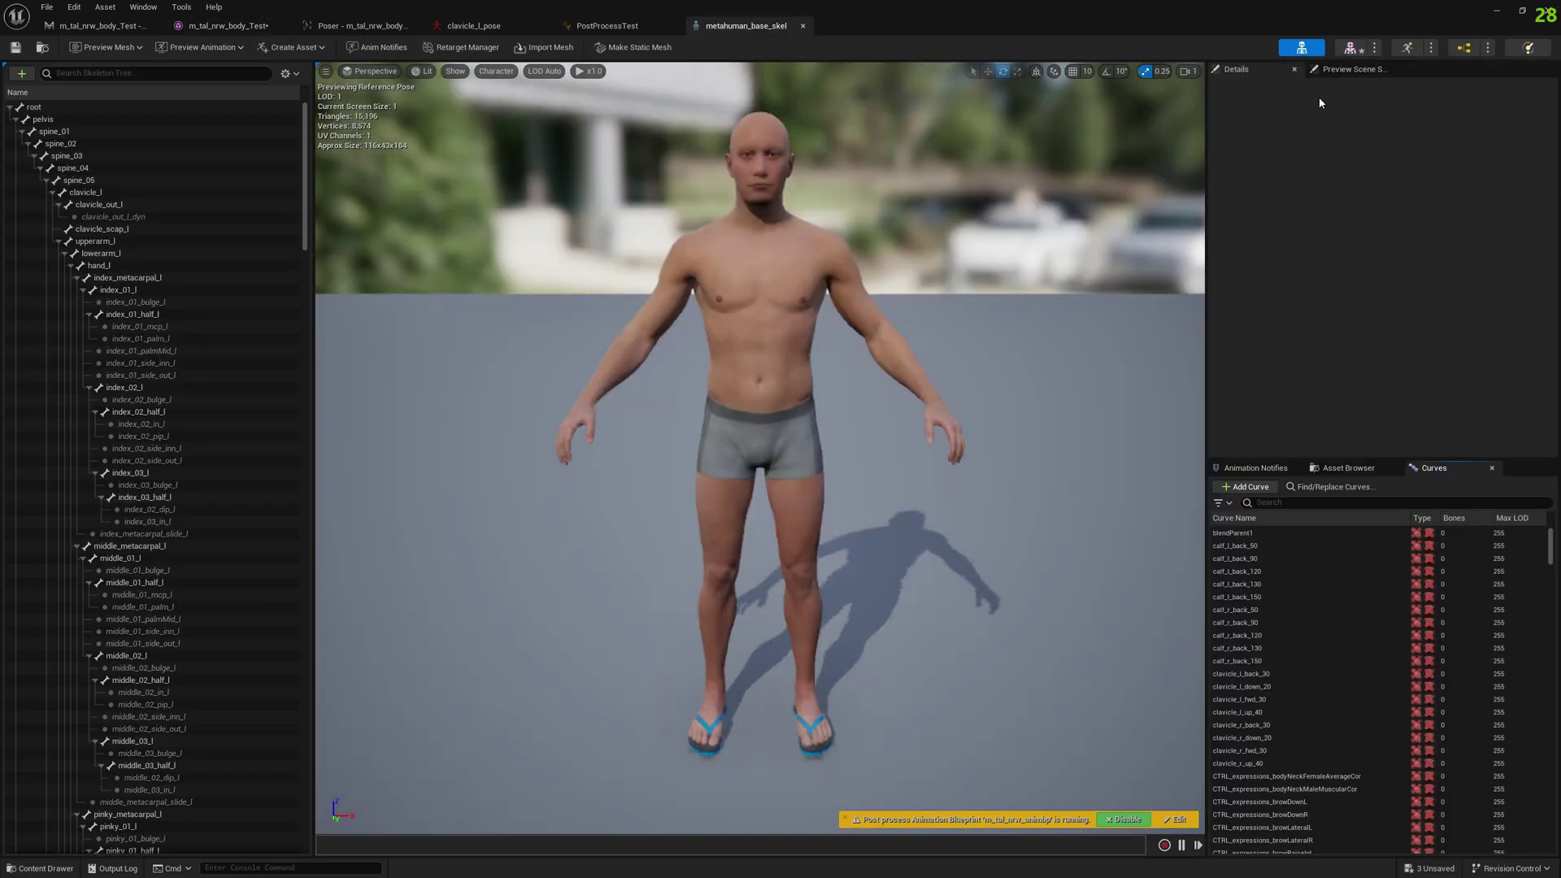
# In metahuman_base_skel, select and frame clavicle_l, then rotate it to swing the left arm up.
pyautogui.click(1315, 56)
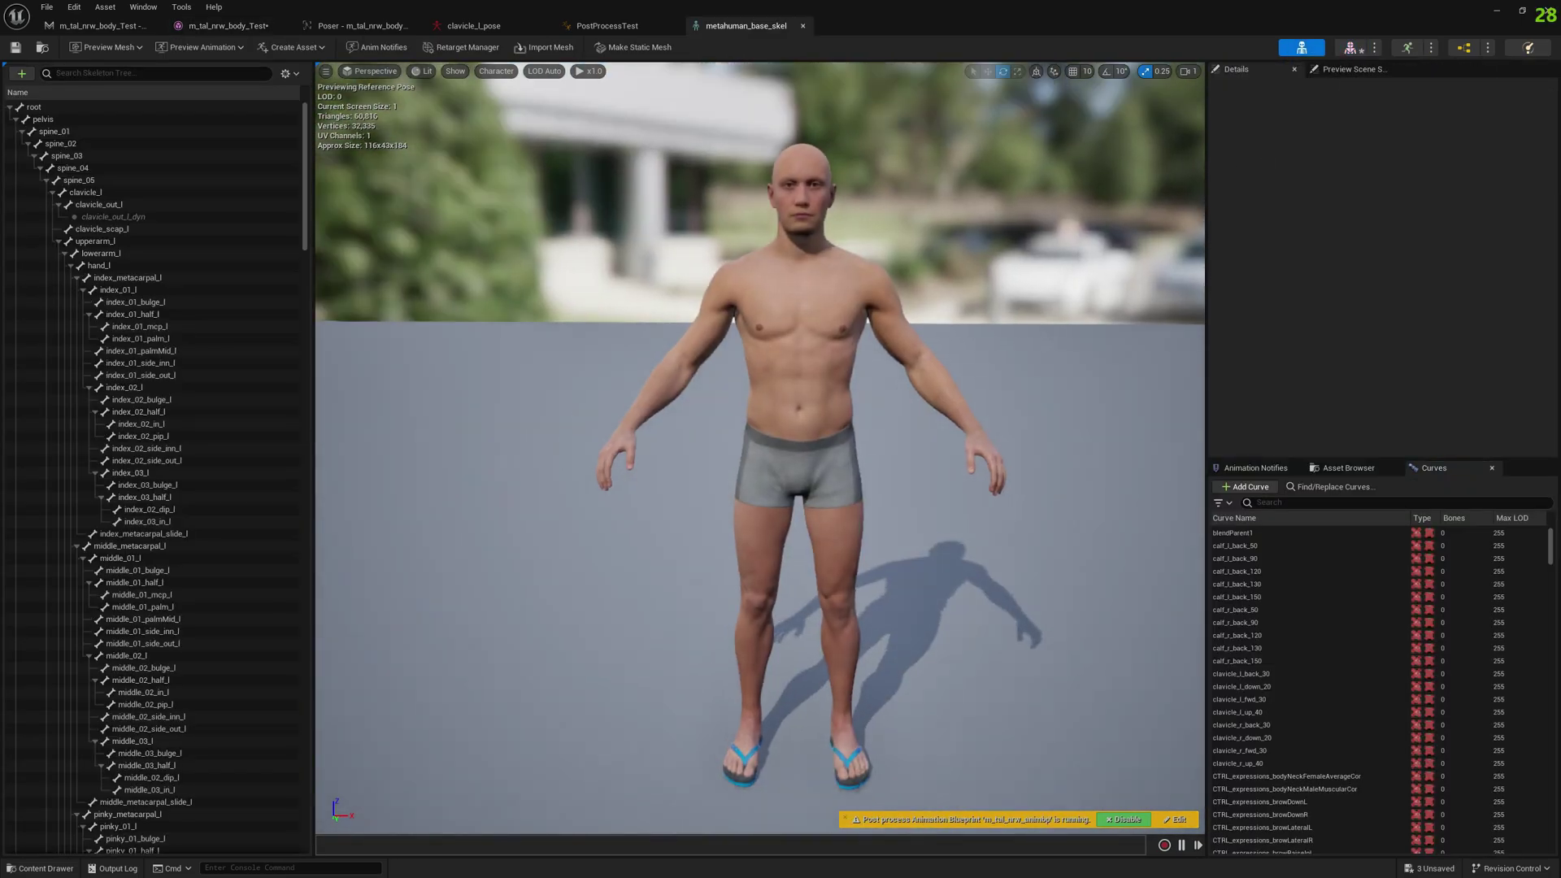
pyautogui.click(108, 193)
pyautogui.press('f')
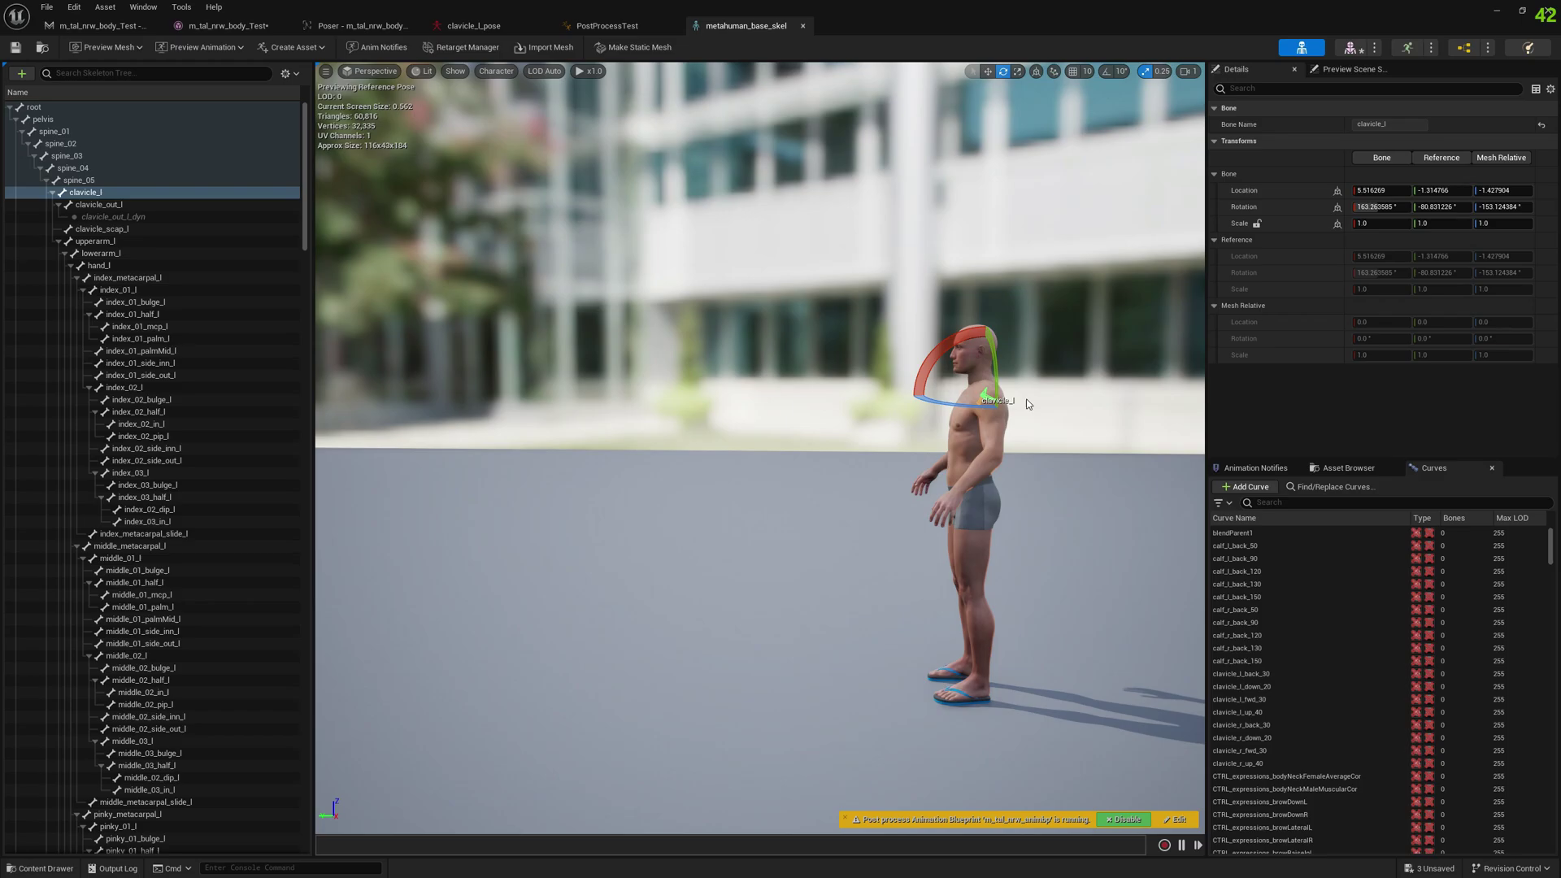
pyautogui.moveTo(995, 375); pyautogui.dragTo(894, 355)
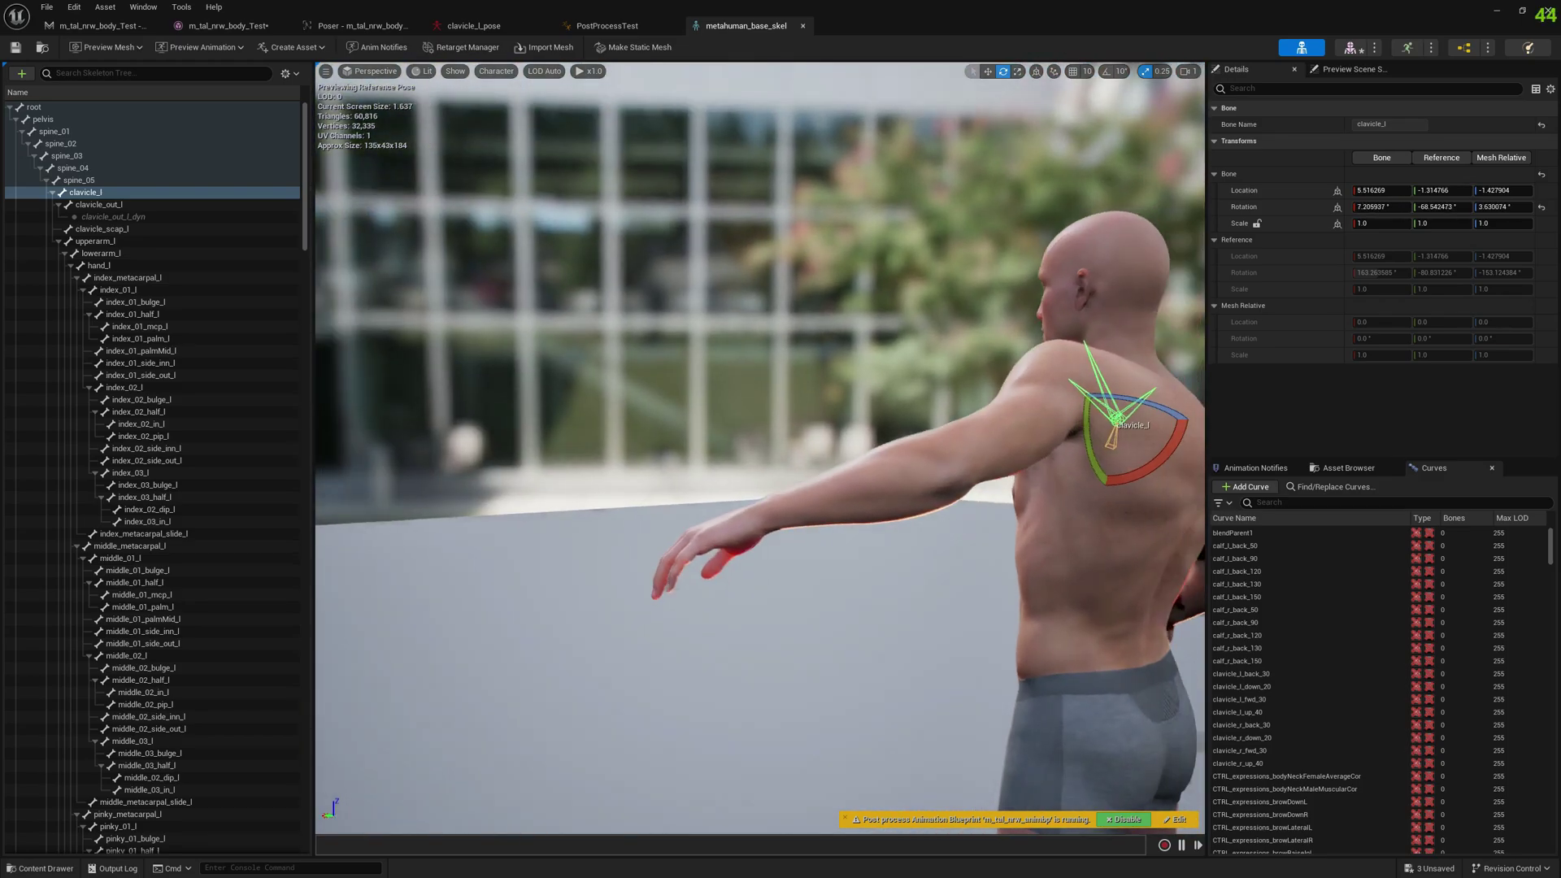
pyautogui.scroll(-5, 760, 448)
pyautogui.scroll(3, 760, 448)
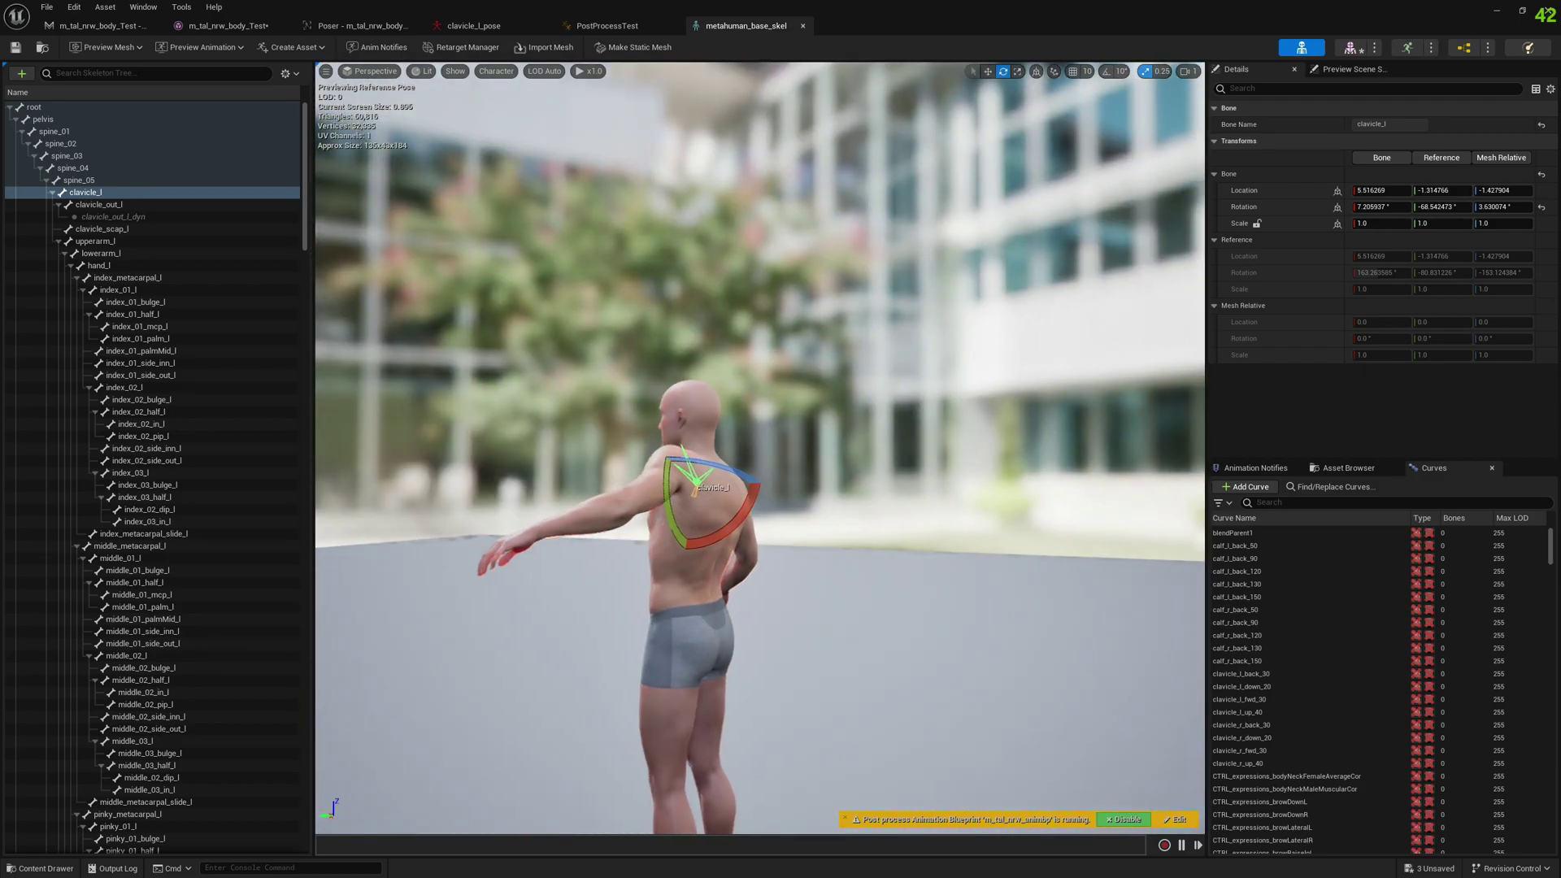
pyautogui.scroll(3, 1034, 557)
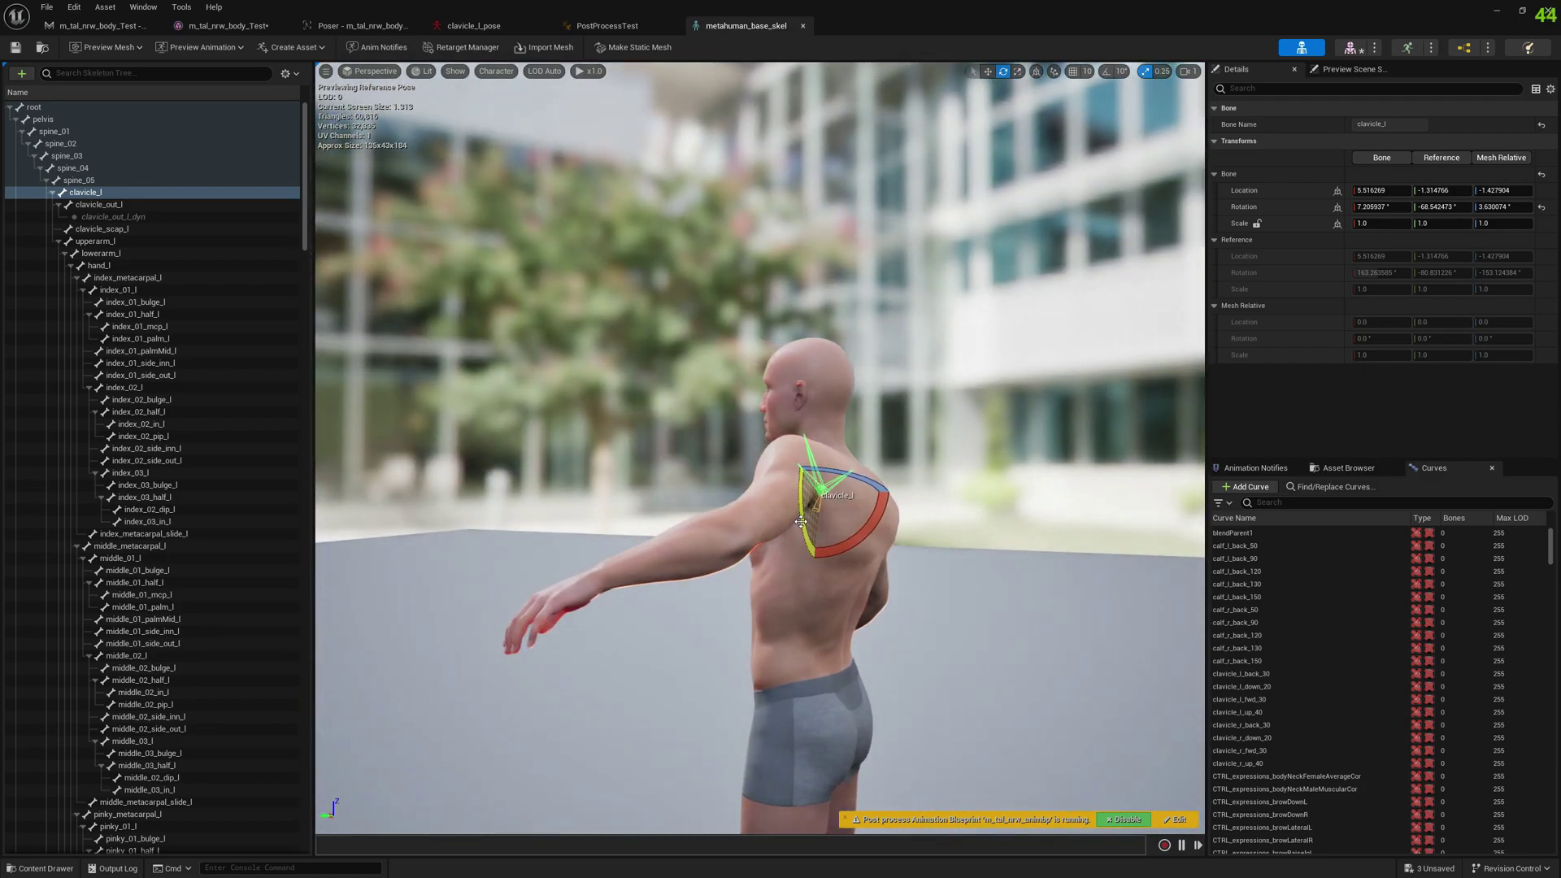
pyautogui.moveTo(801, 521)
pyautogui.mouseDown()
pyautogui.moveTo(801, 488)
pyautogui.moveTo(801, 545)
pyautogui.moveTo(801, 480)
pyautogui.moveTo(801, 562)
pyautogui.moveTo(801, 472)
pyautogui.moveTo(801, 561)
pyautogui.moveTo(799, 522)
pyautogui.moveTo(808, 532)
pyautogui.mouseUp()
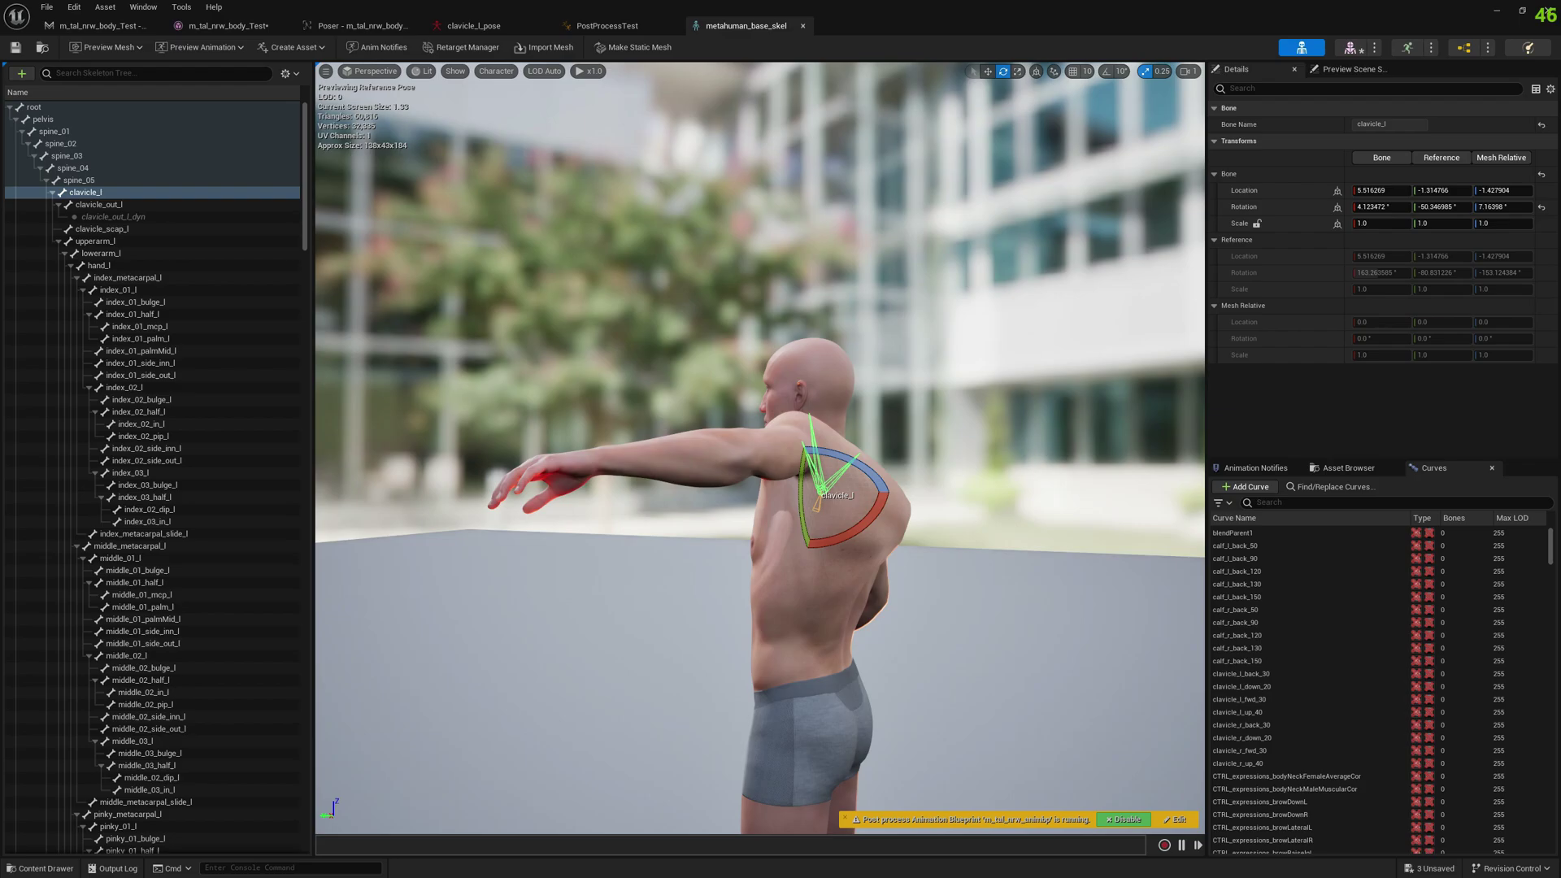
pyautogui.hotkey('alt', 'Tab')
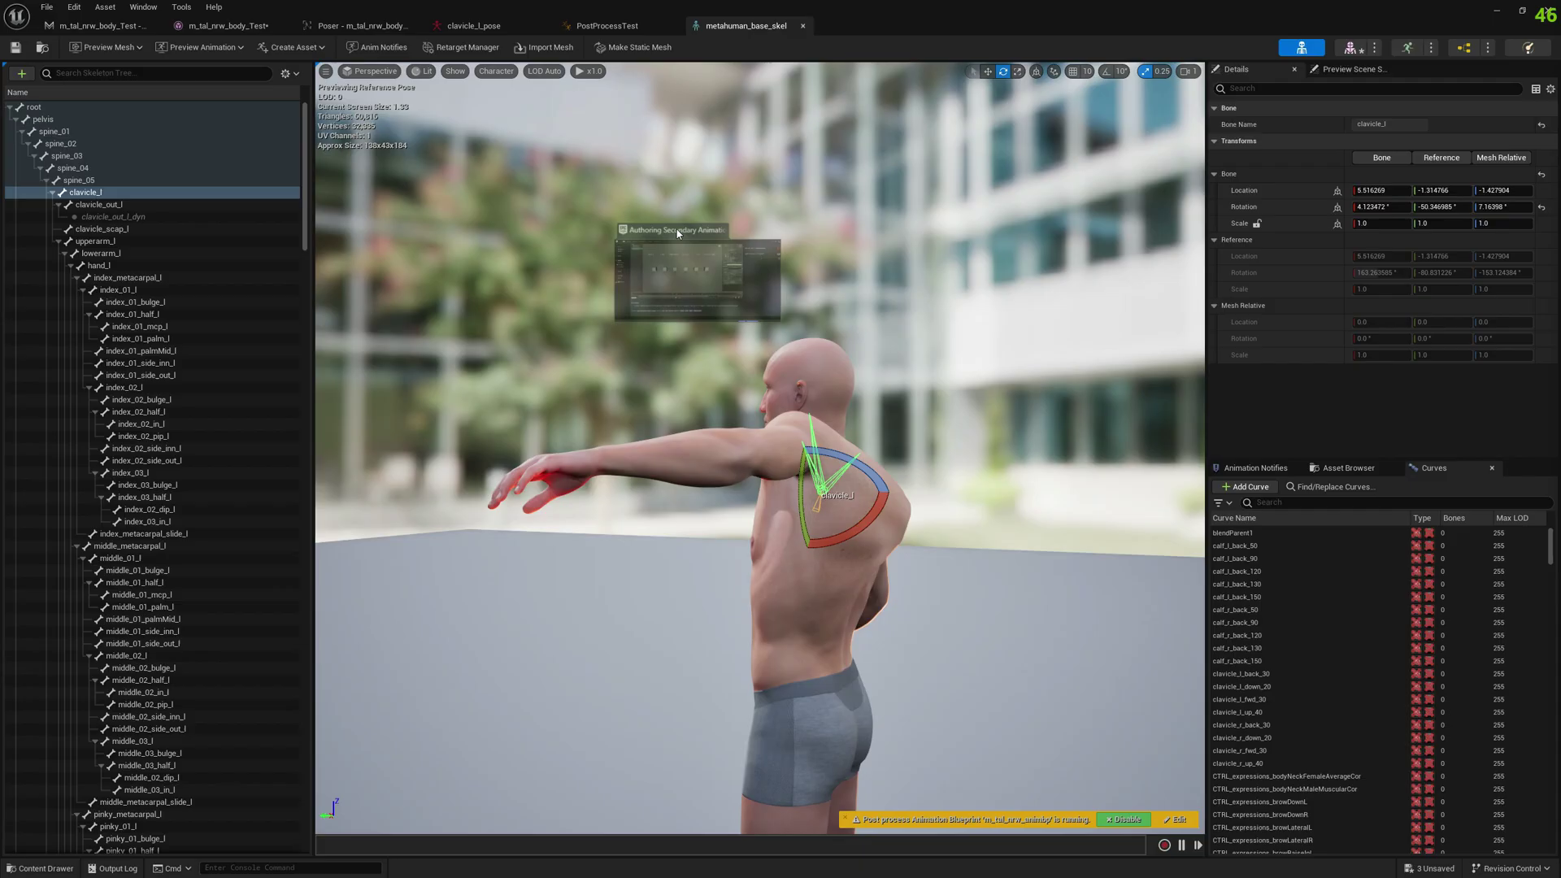
pyautogui.scroll(3, 607, 350)
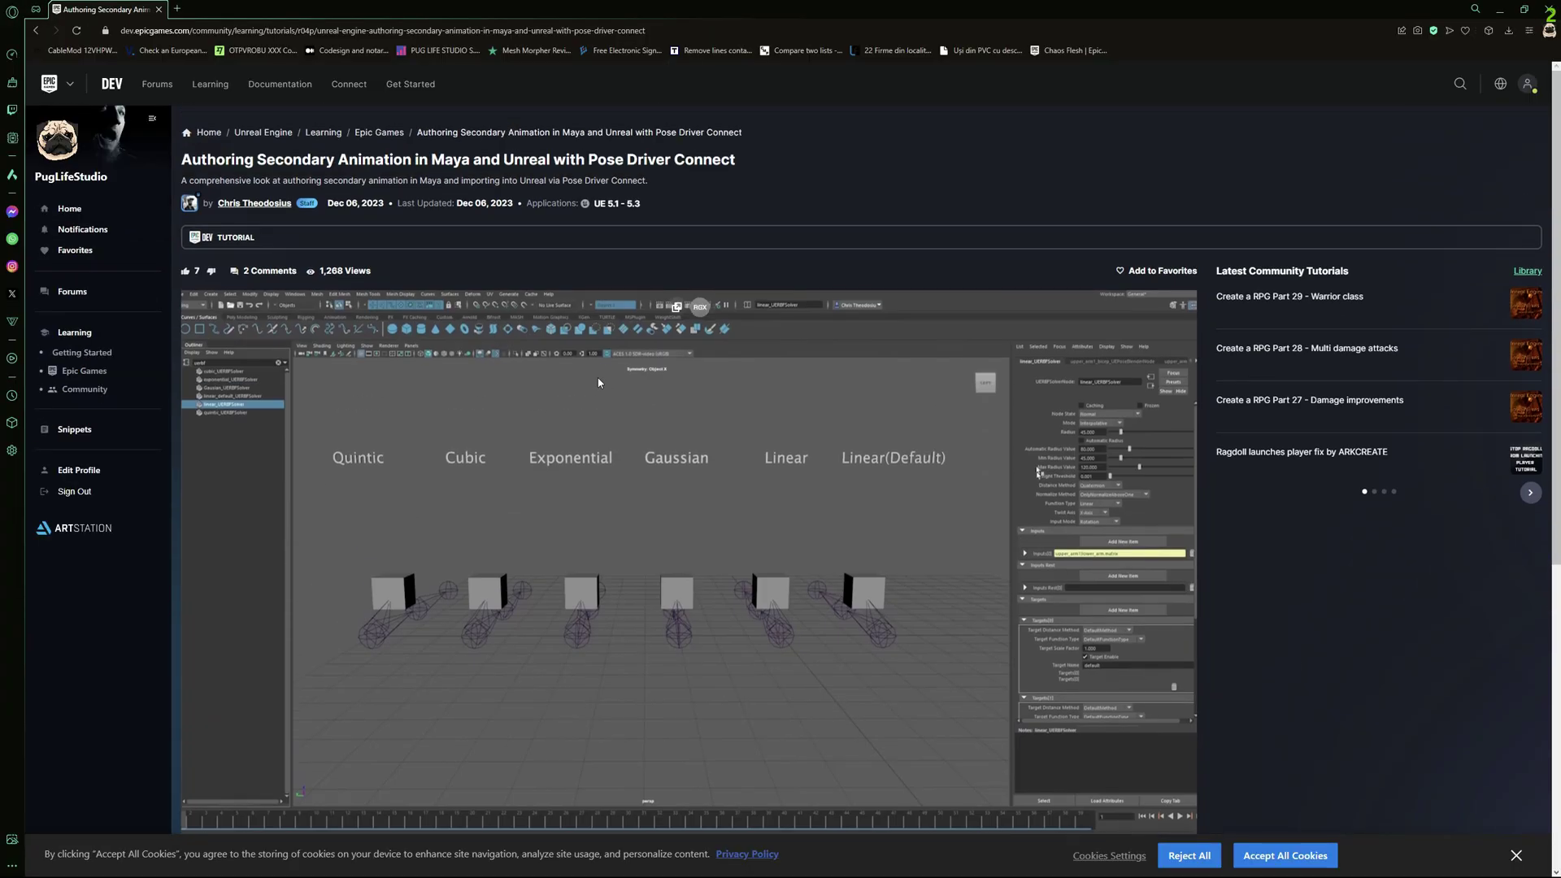
pyautogui.moveTo(267, 209)
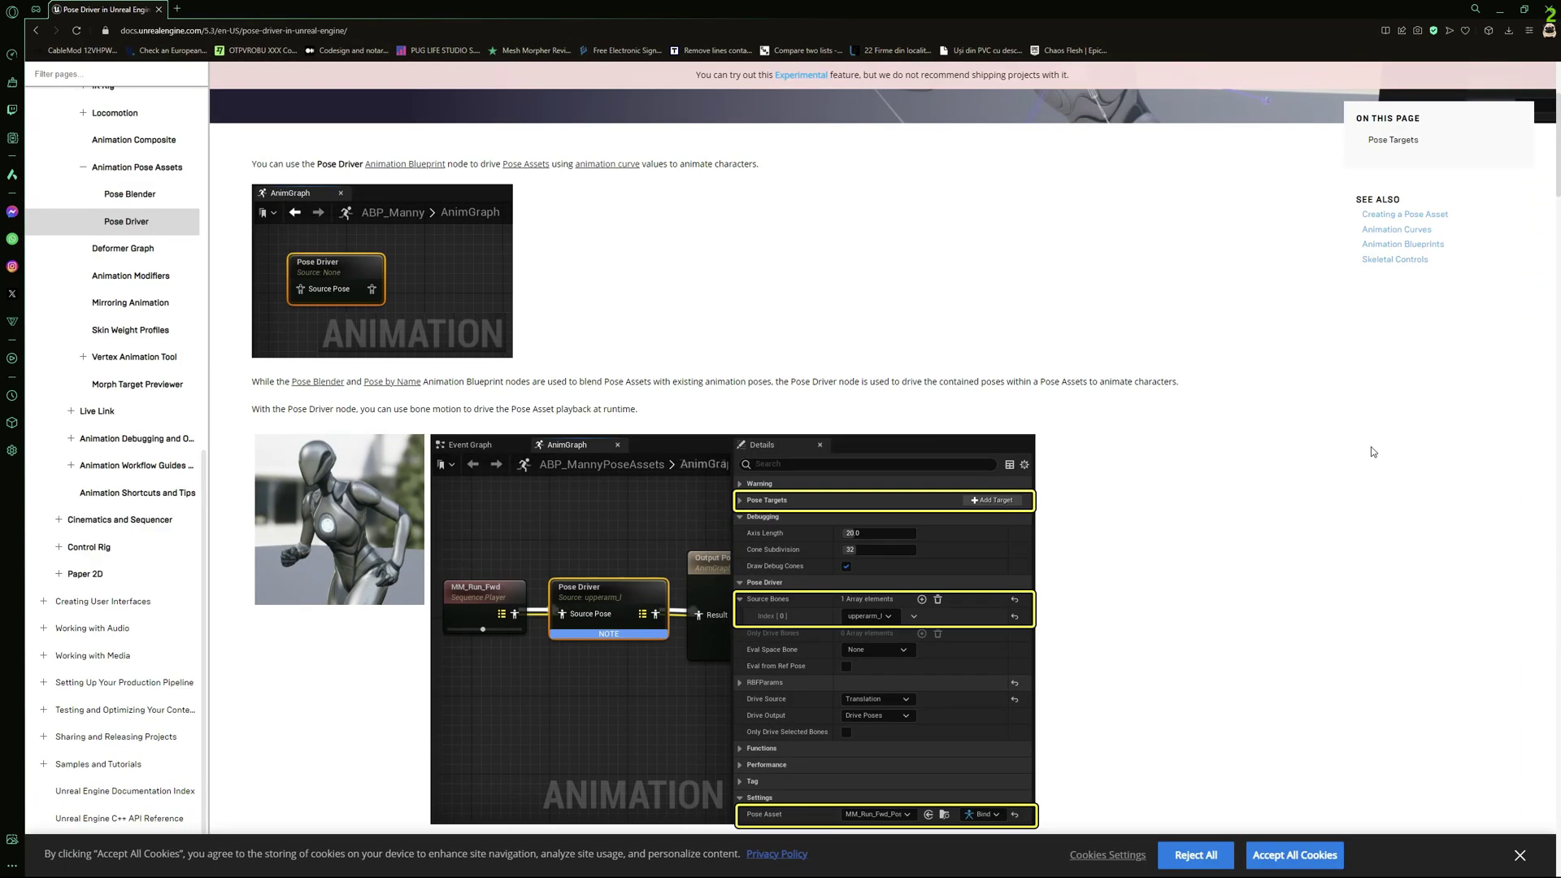
pyautogui.scroll(-4, 850, 321)
pyautogui.scroll(2, 849, 321)
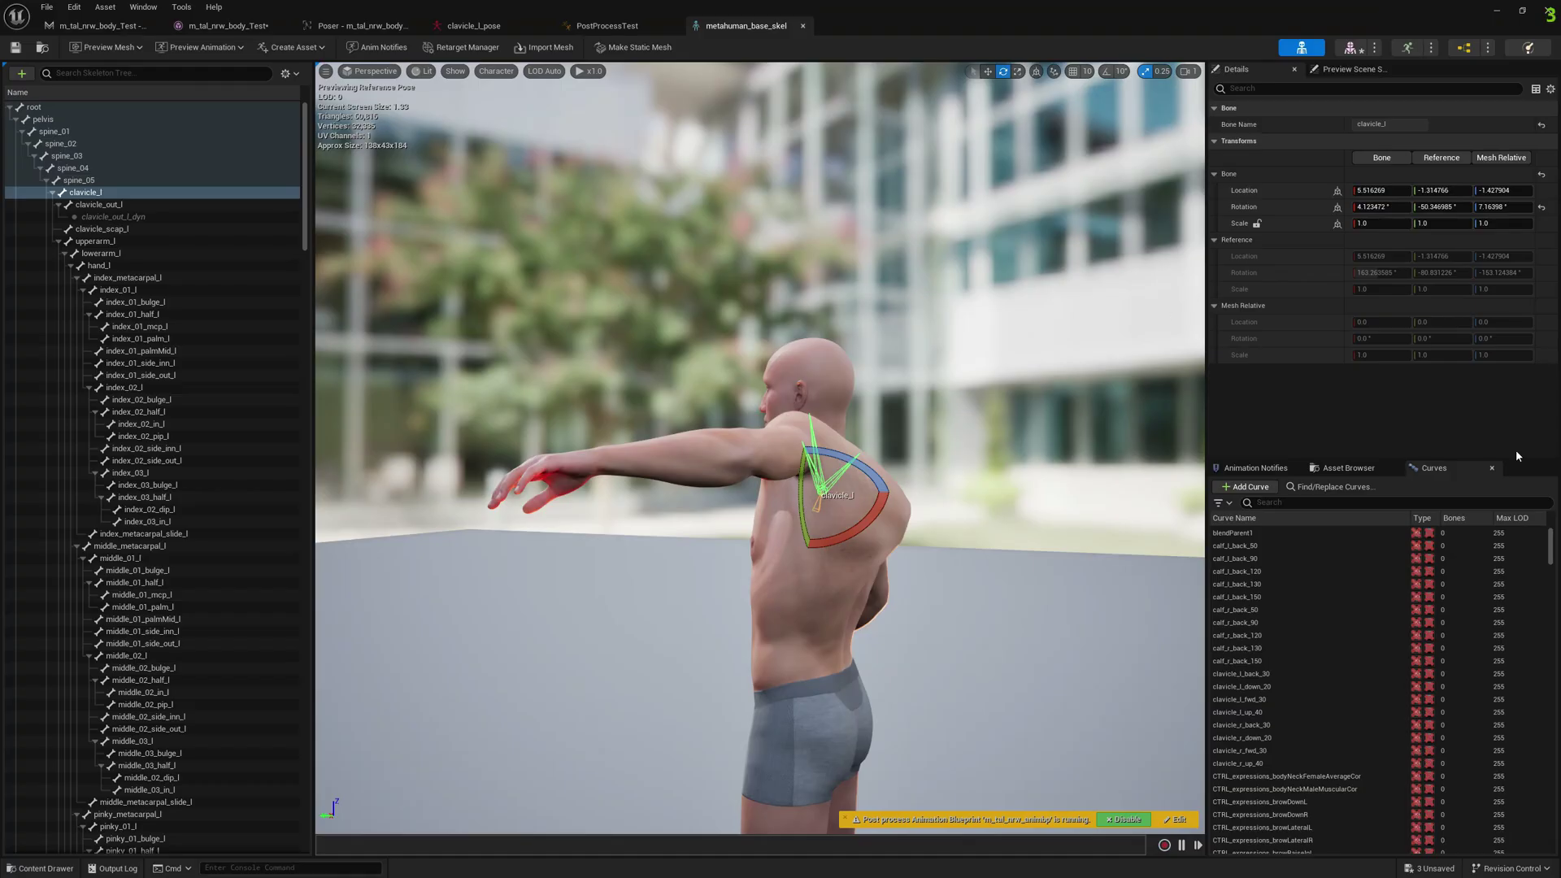
# Show the Pose Driver's Default and up_40 pose targets in PostProcessTest's Details panel.
pyautogui.click(607, 25)
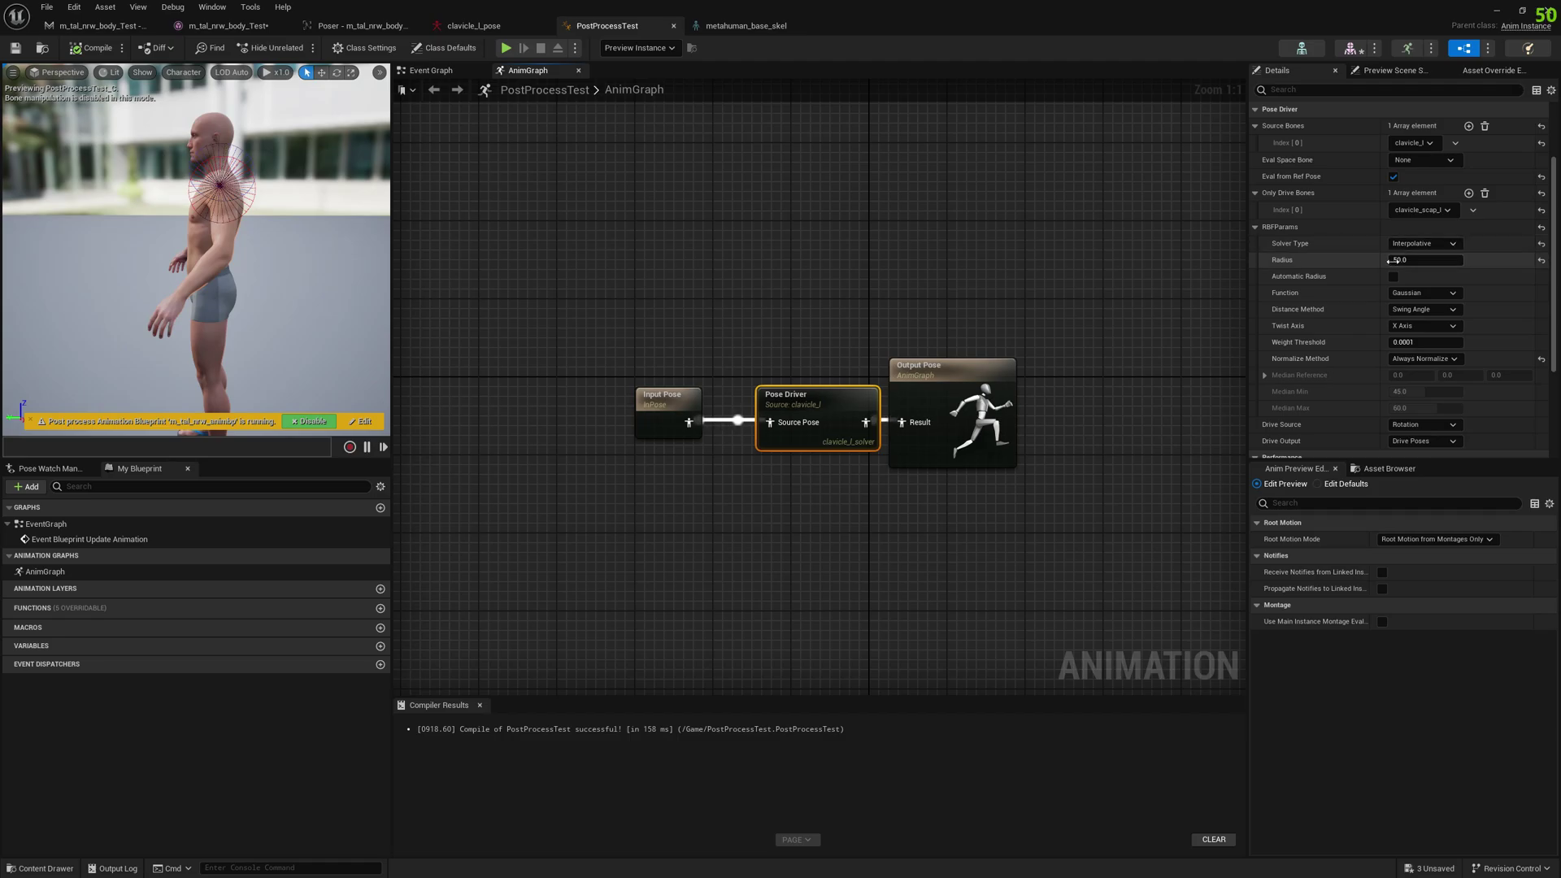
pyautogui.scroll(3, 1376, 273)
pyautogui.scroll(3, 1374, 270)
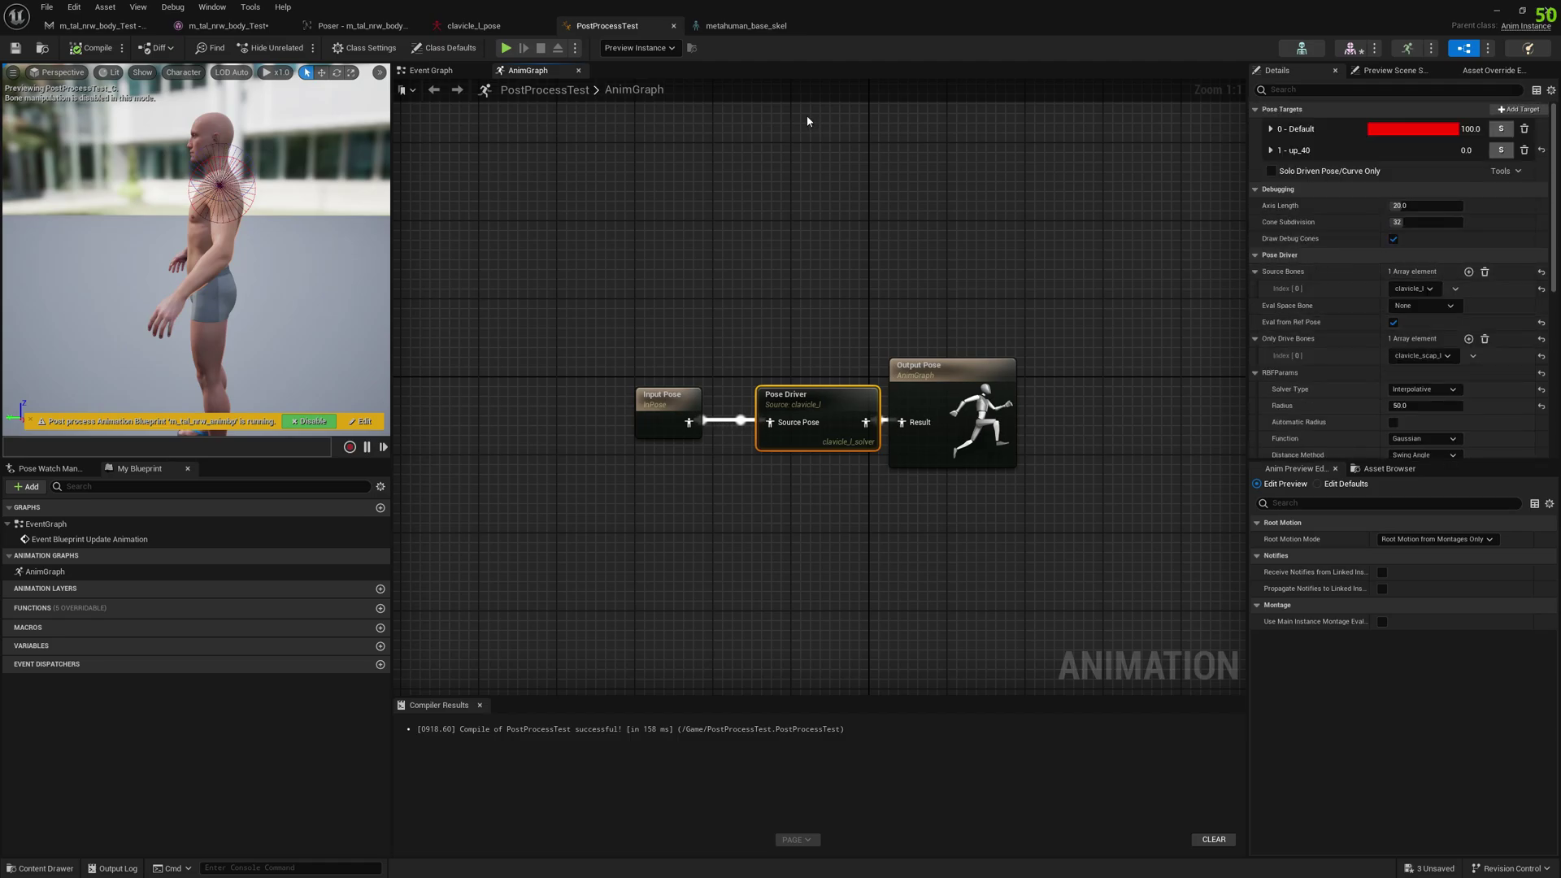